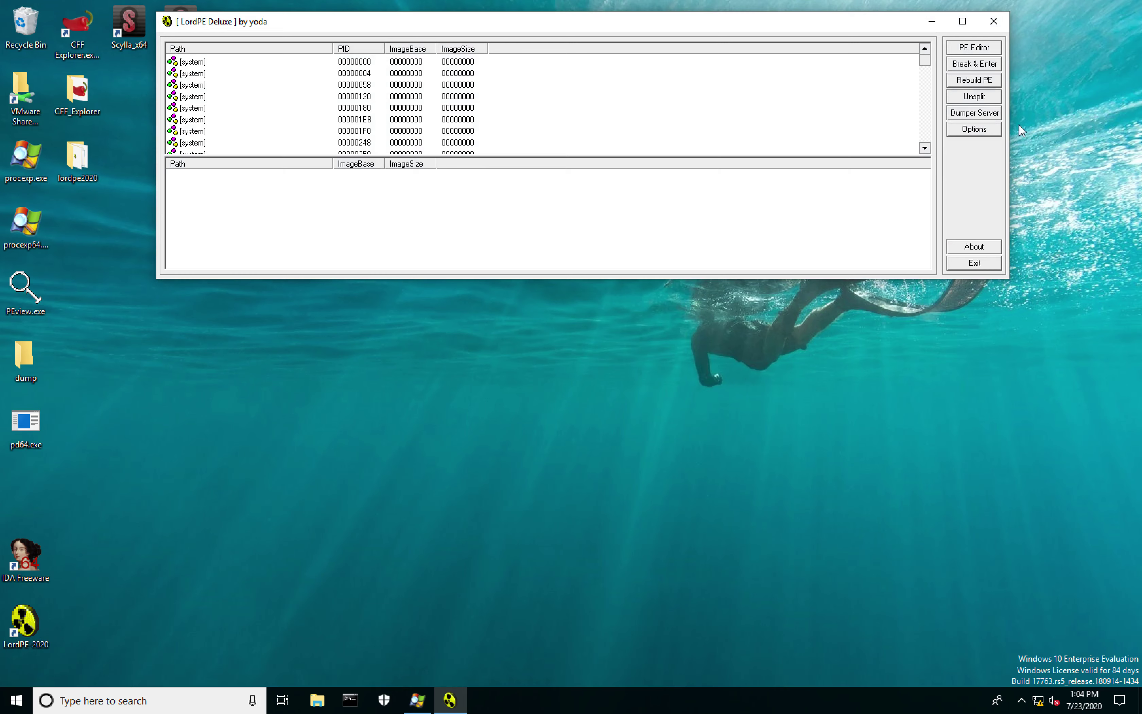
Restart LordPE with administrator rights, look through its process list for accessible processes, and close it.
left_click_drag(925, 62, 917, 33)
left_click(994, 21)
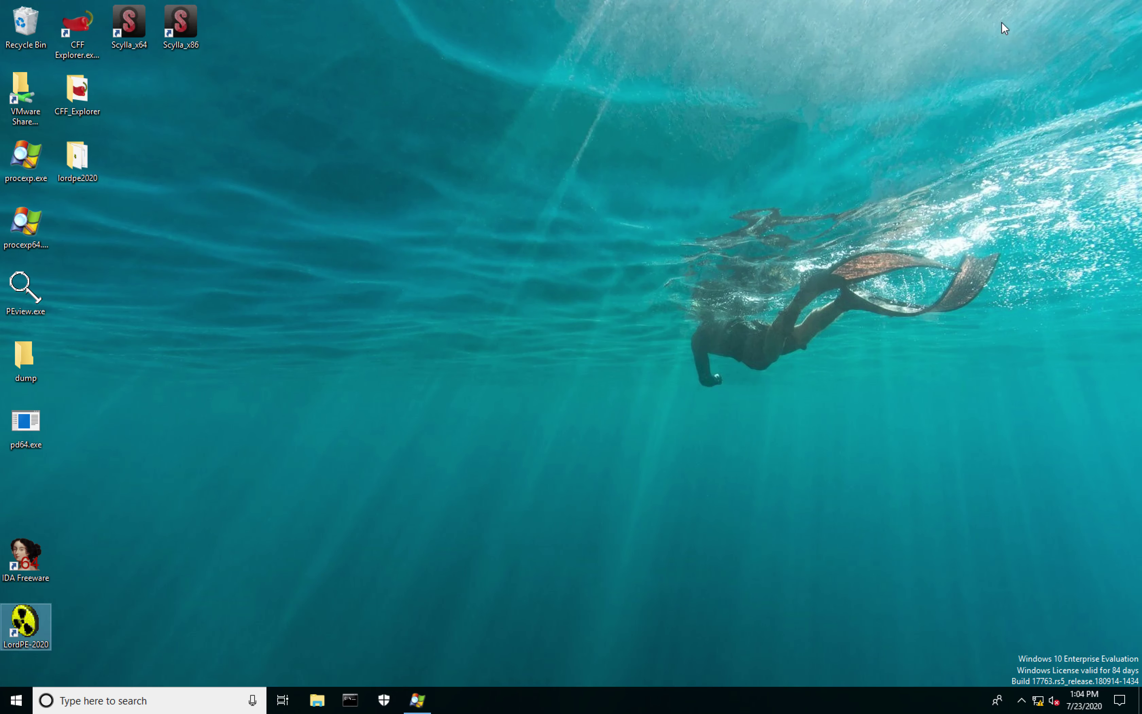
right_click(27, 643)
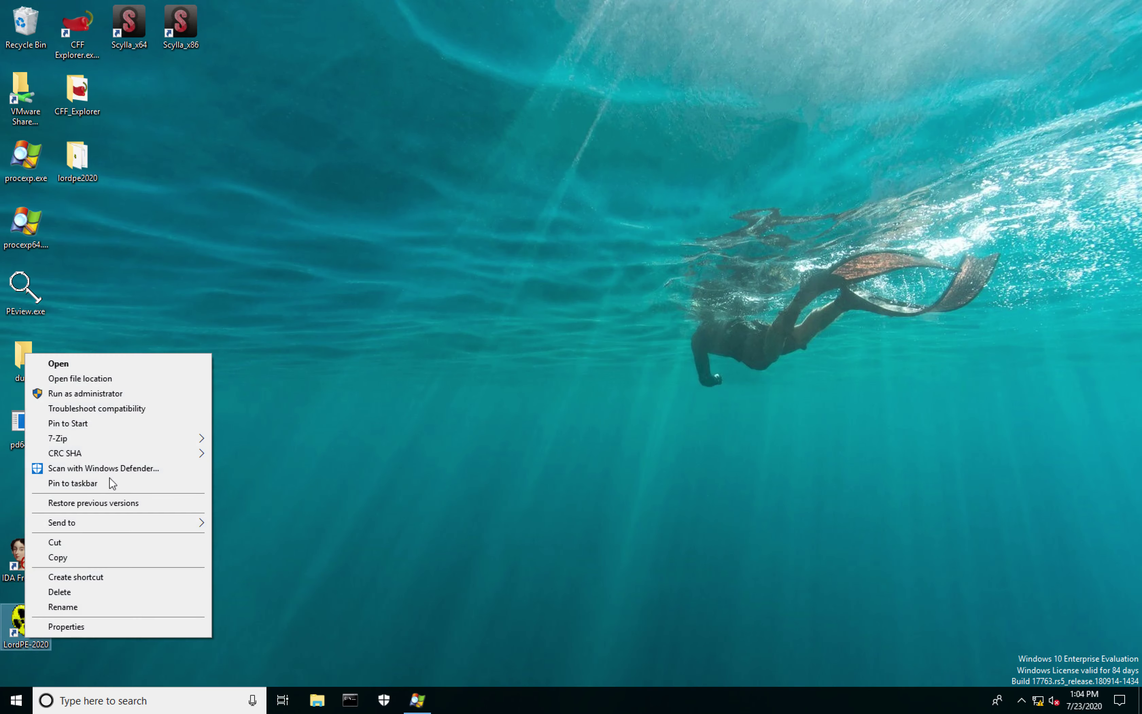
left_click(100, 401)
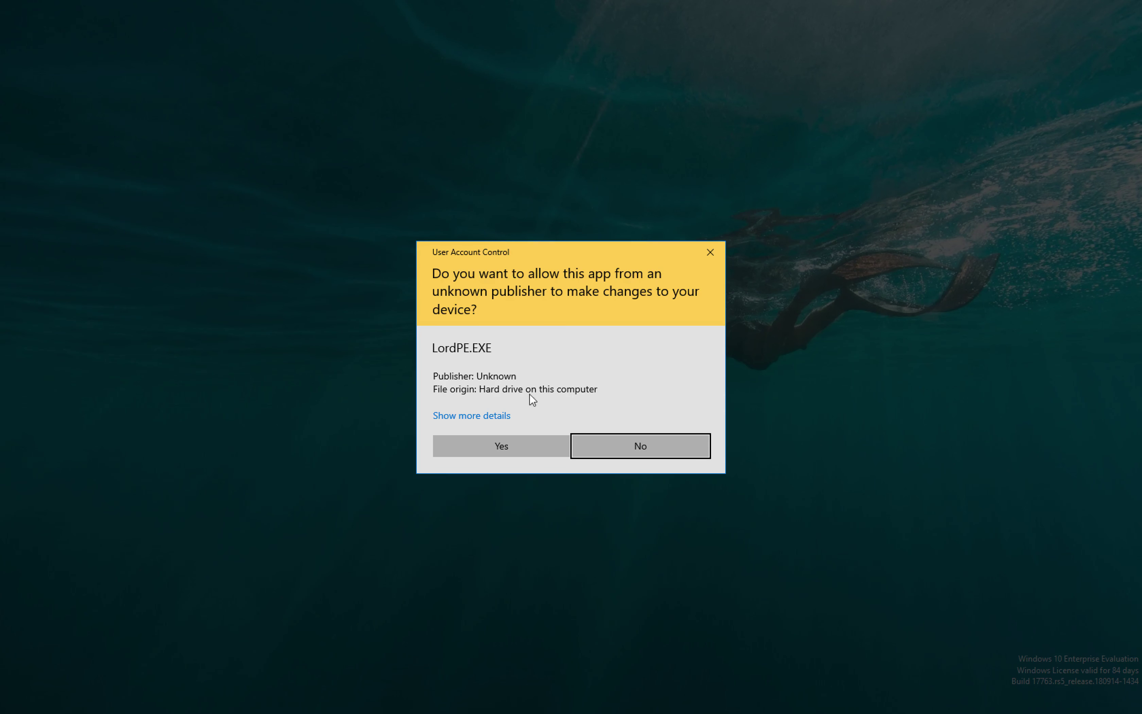
left_click(523, 448)
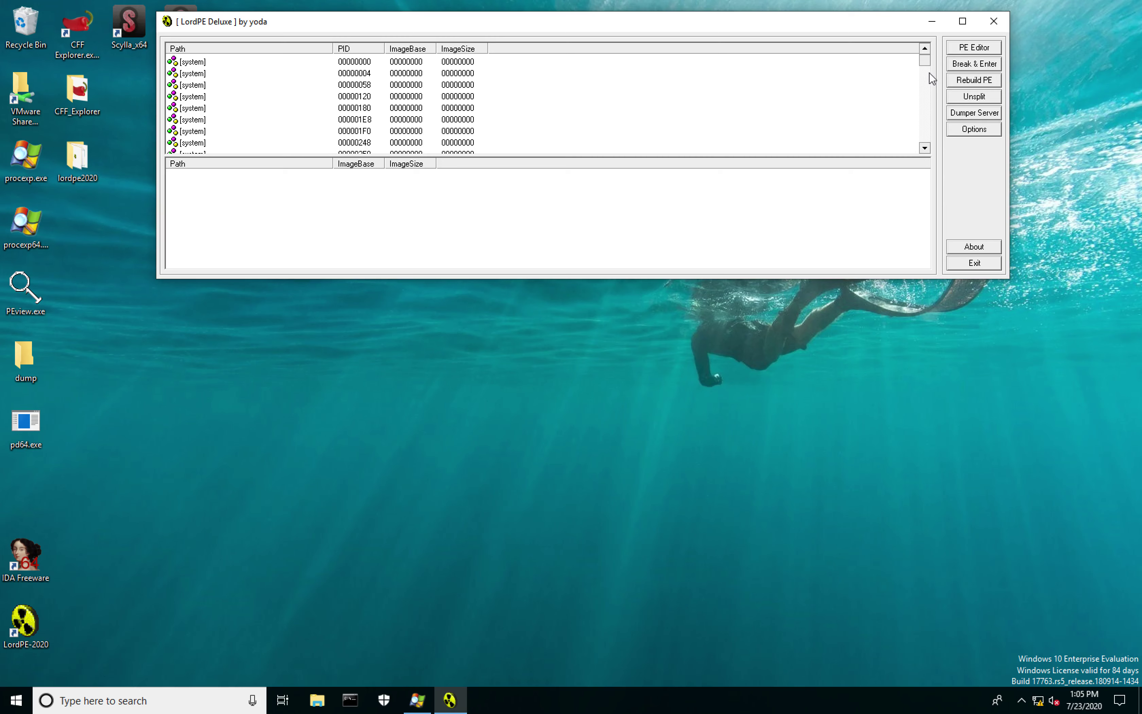
left_click_drag(925, 62, 926, 138)
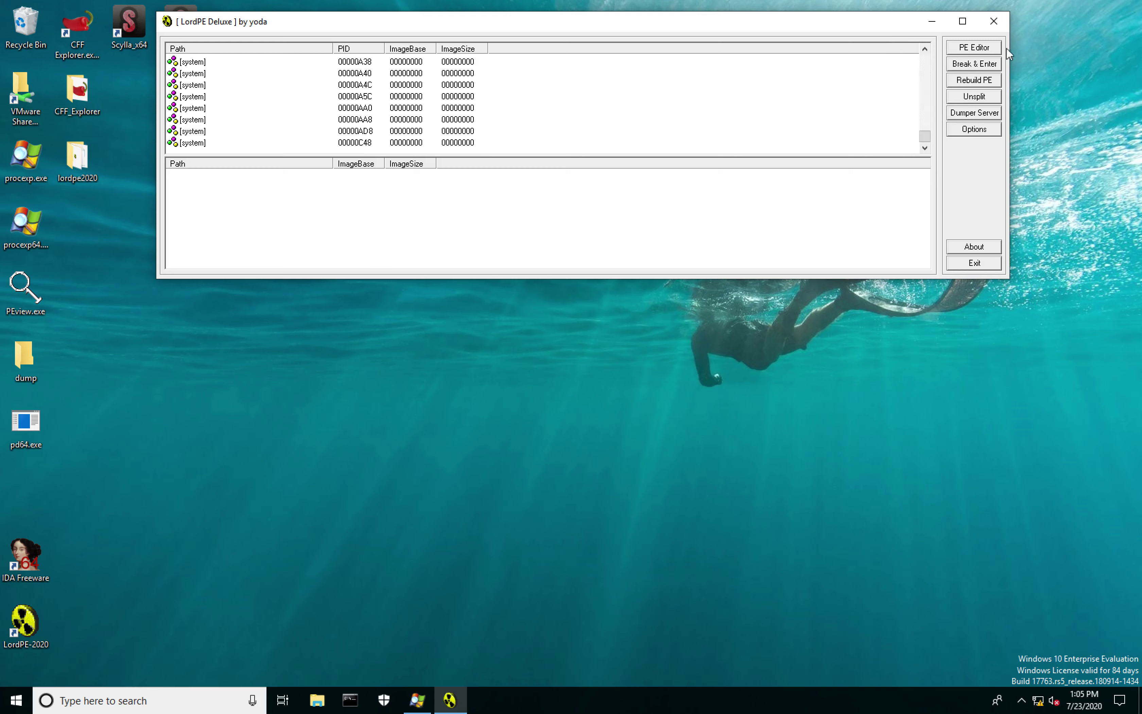
left_click(994, 21)
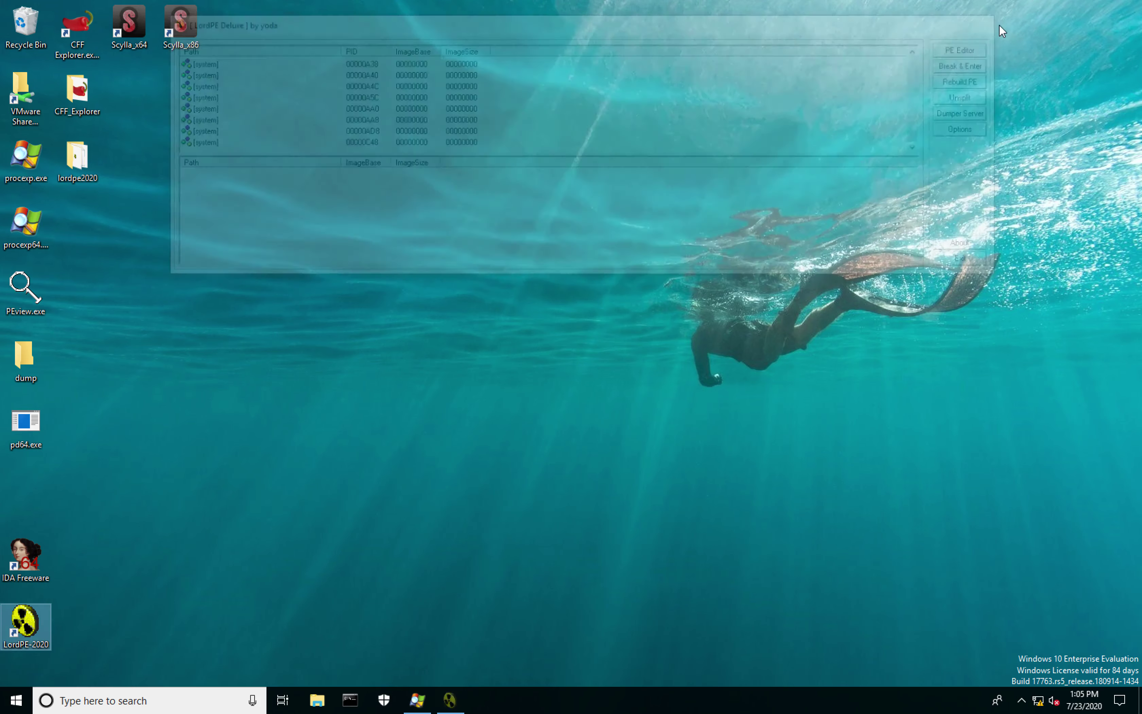
left_click(90, 318)
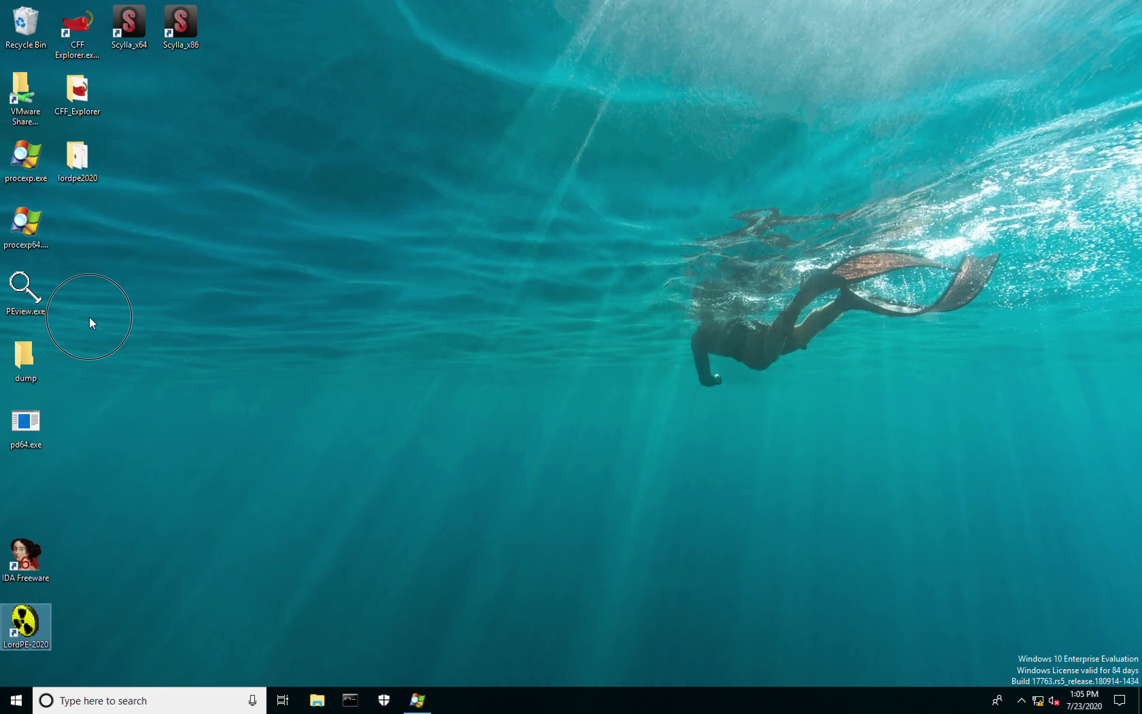
Open a Command Prompt, change to the Desktop folder, and move its window clear of the desktop icons.
left_click(352, 710)
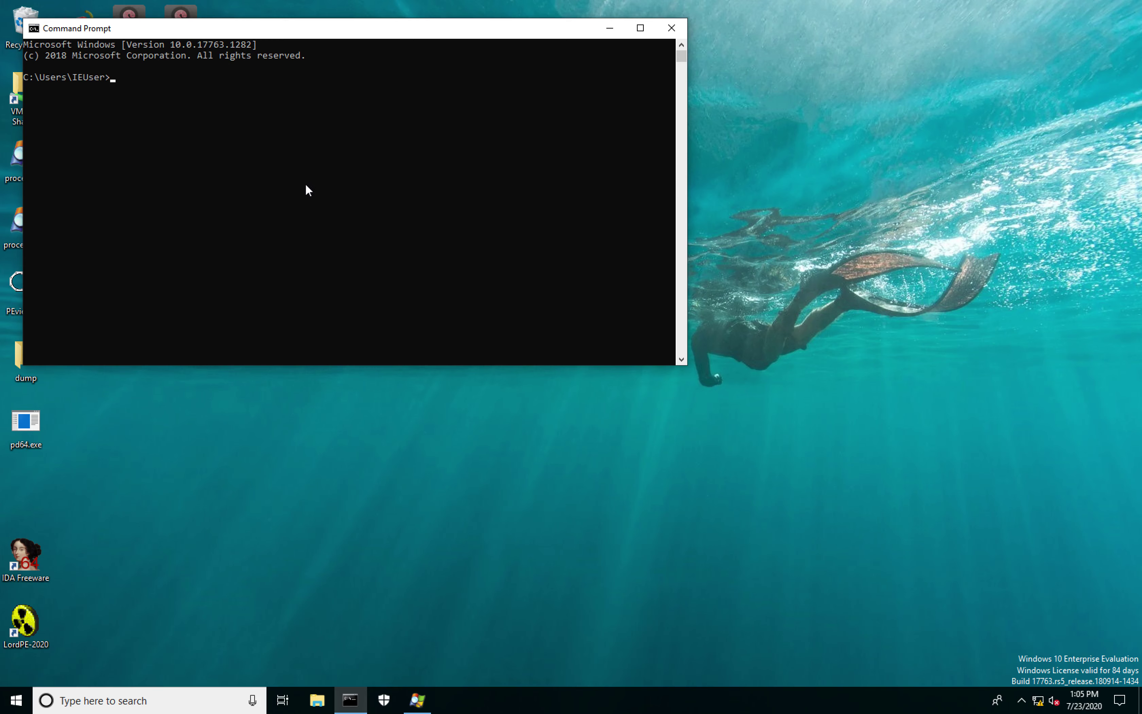
type("cd Desktop")
key("Return")
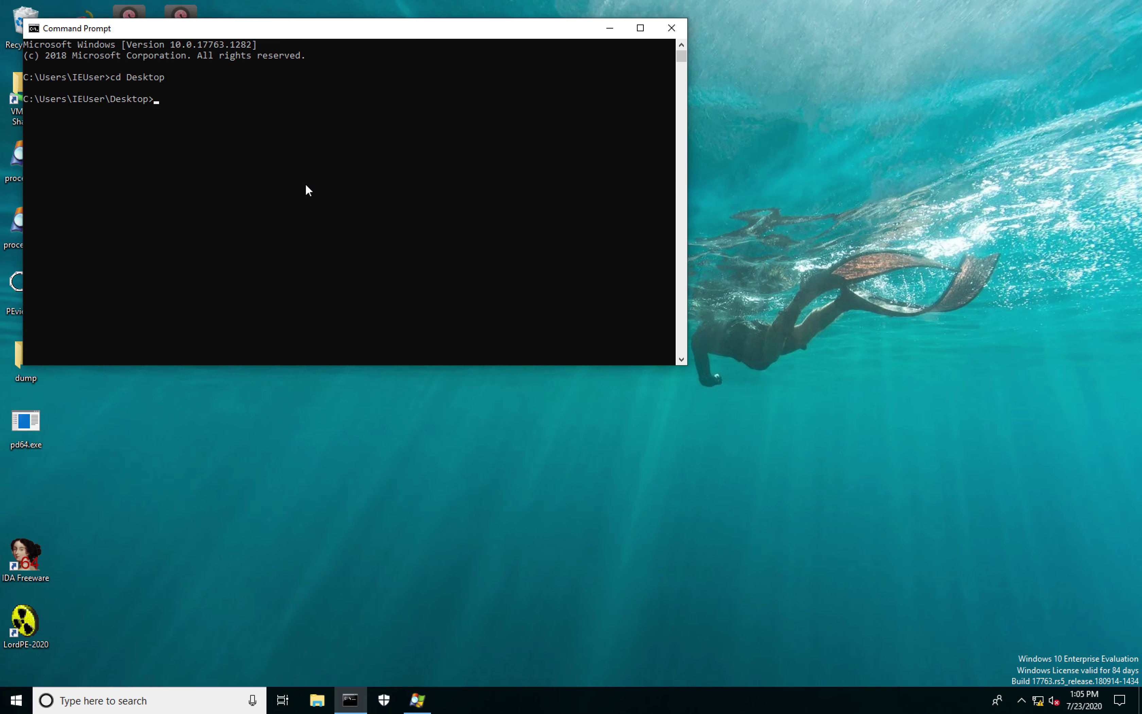
left_click_drag(191, 29, 366, 61)
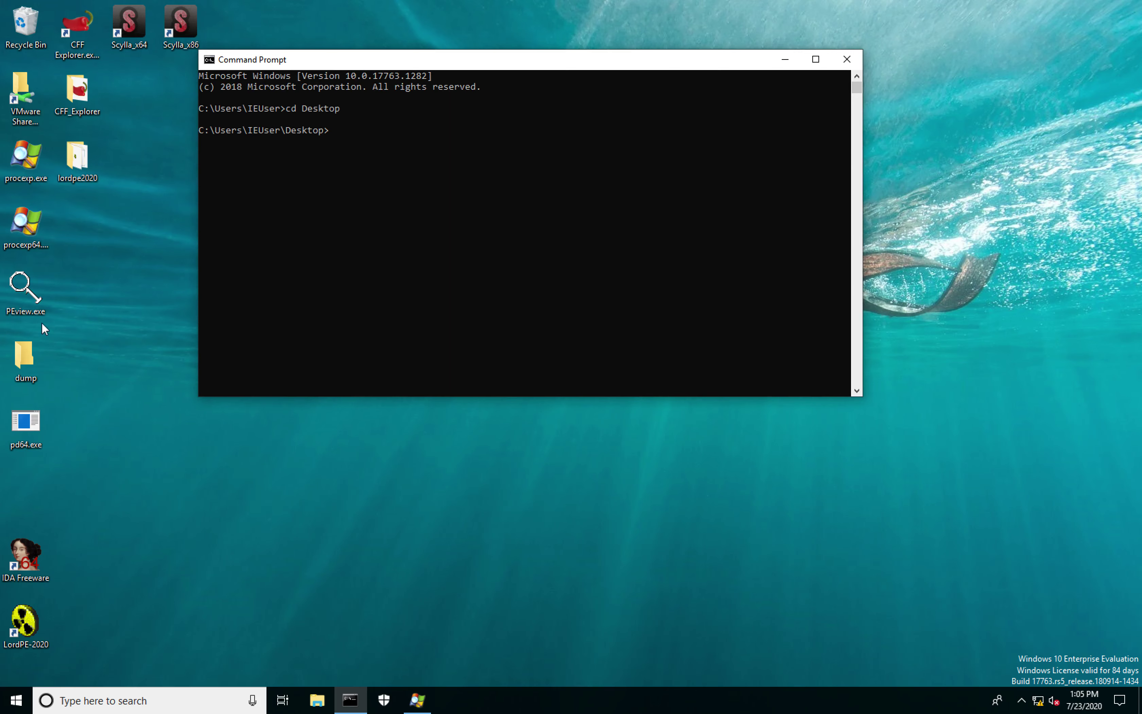
Display the UPX usage help and pack PEview.exe as PEview_packed.exe using the -o option.
left_click(320, 269)
type("up")
key("super")
key("super")
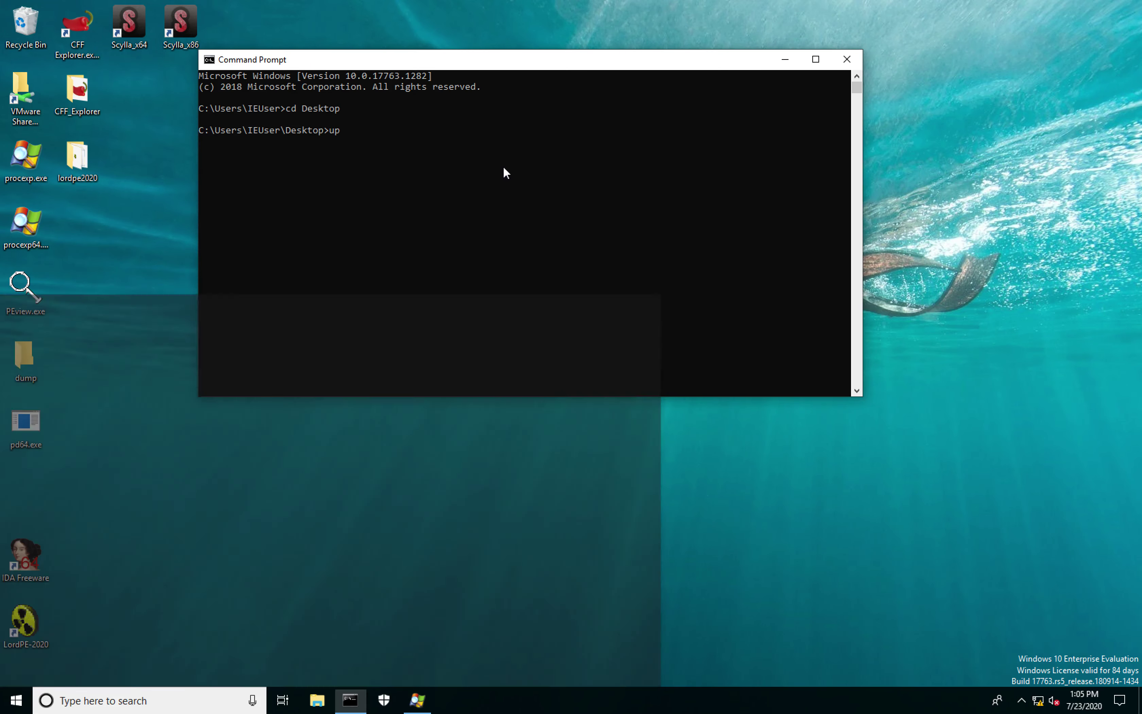
key("super")
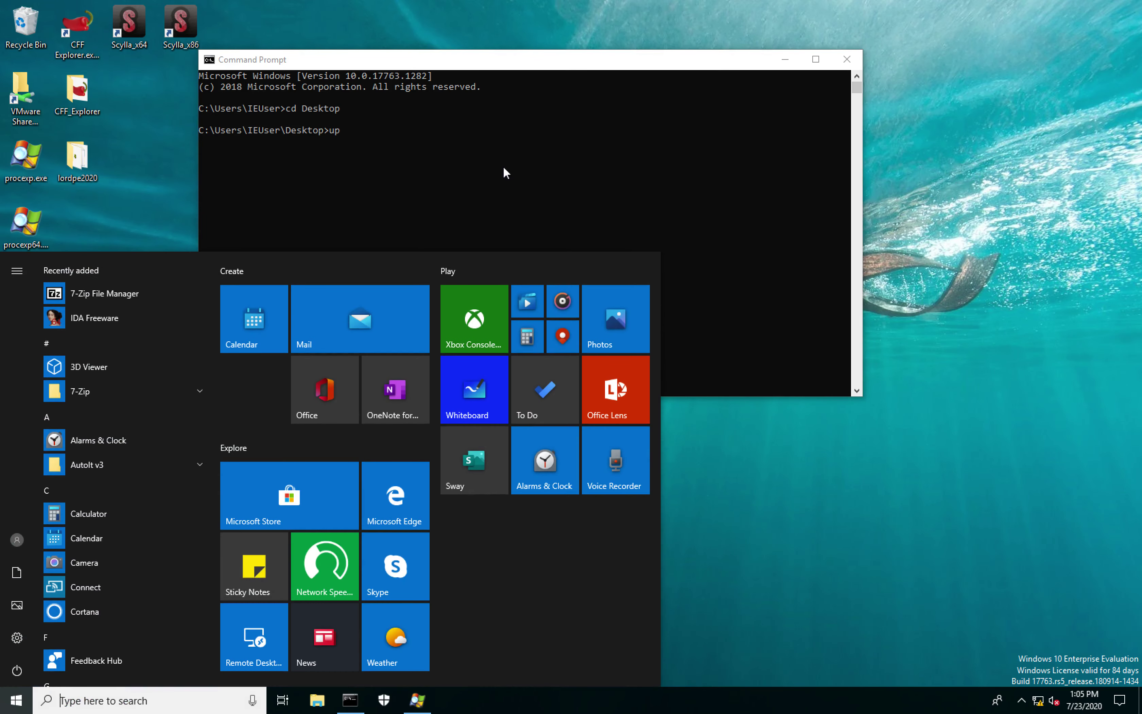
key("super")
type("x")
key("Return")
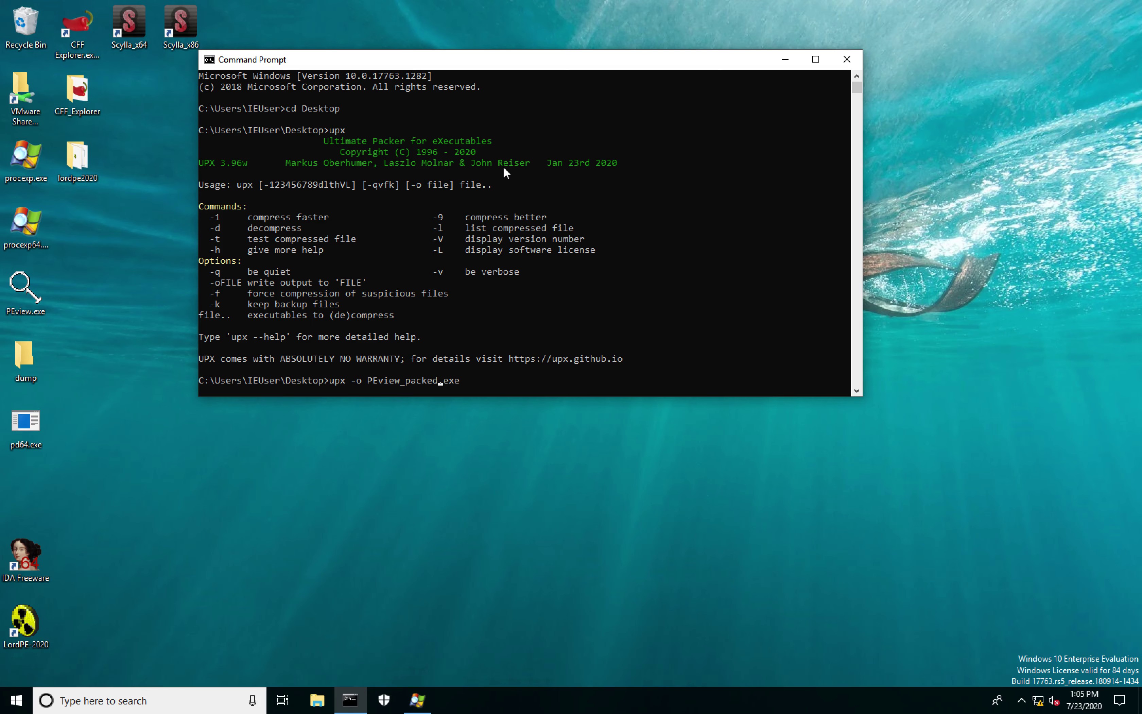
type("PEview.exe")
key("Return")
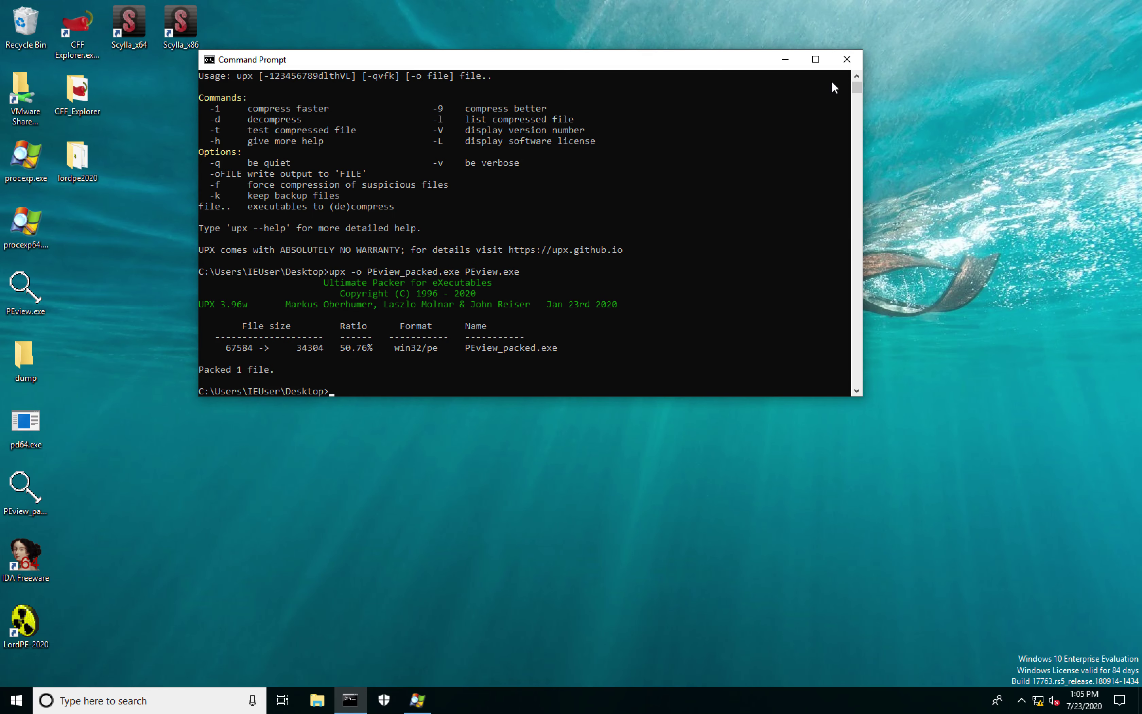
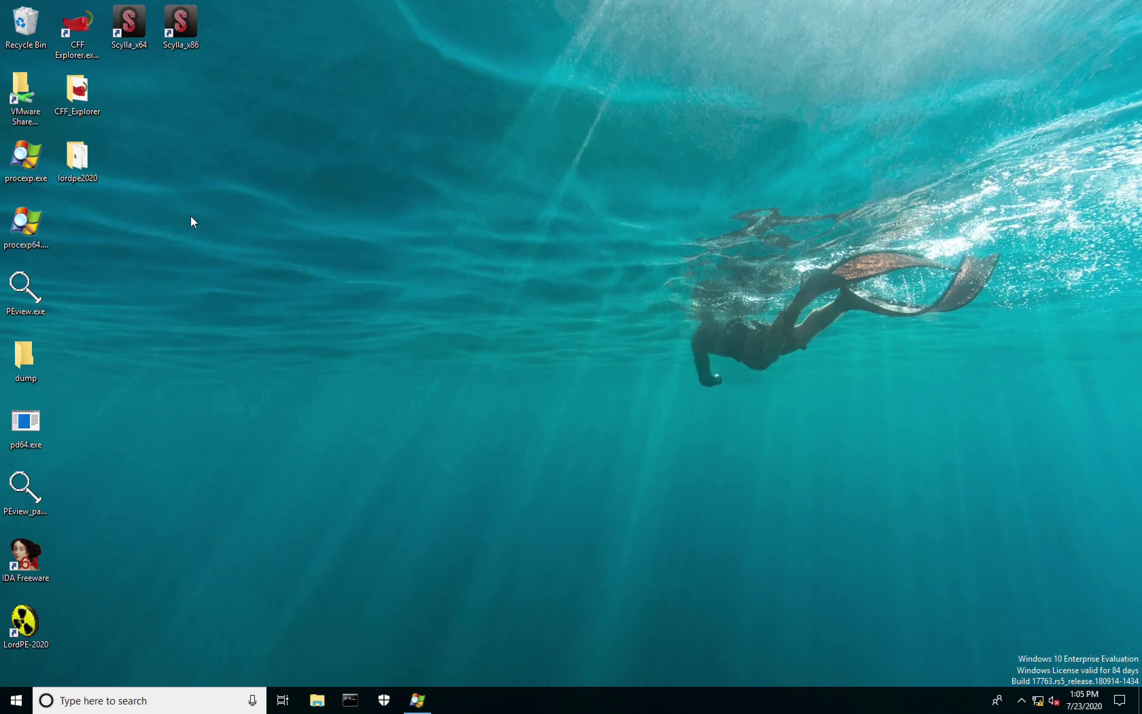
Test PEview_packed.exe by launching it and opening PEview.exe in it, and close the program.
double_click(27, 486)
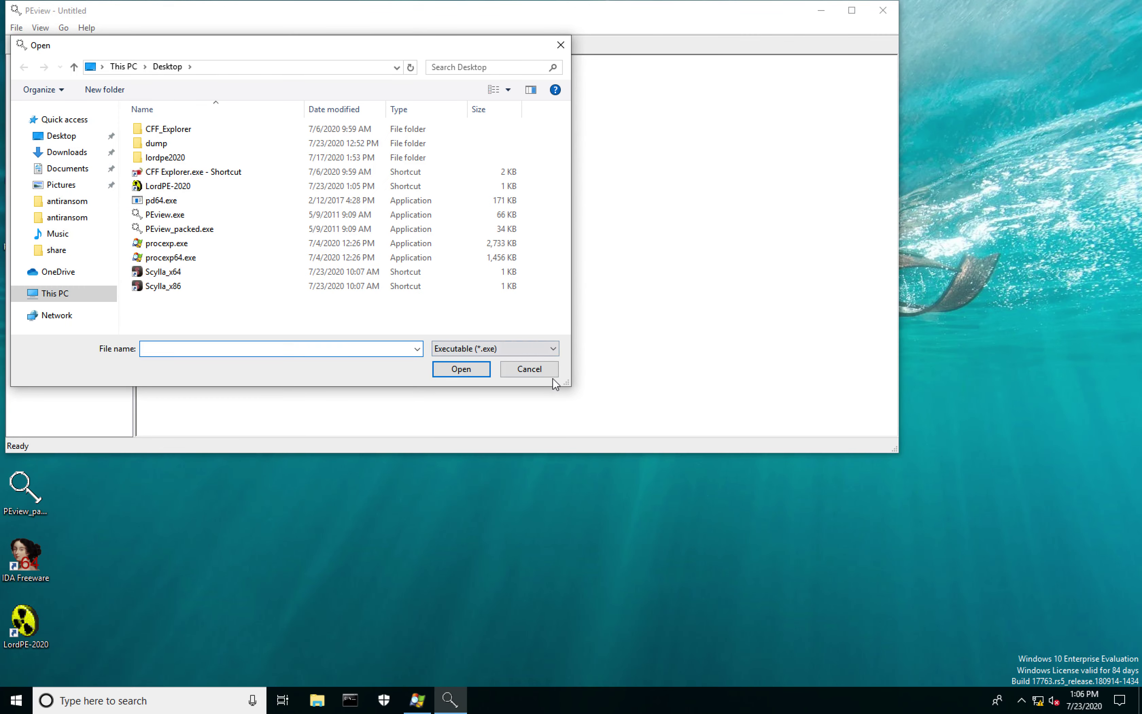
double_click(185, 215)
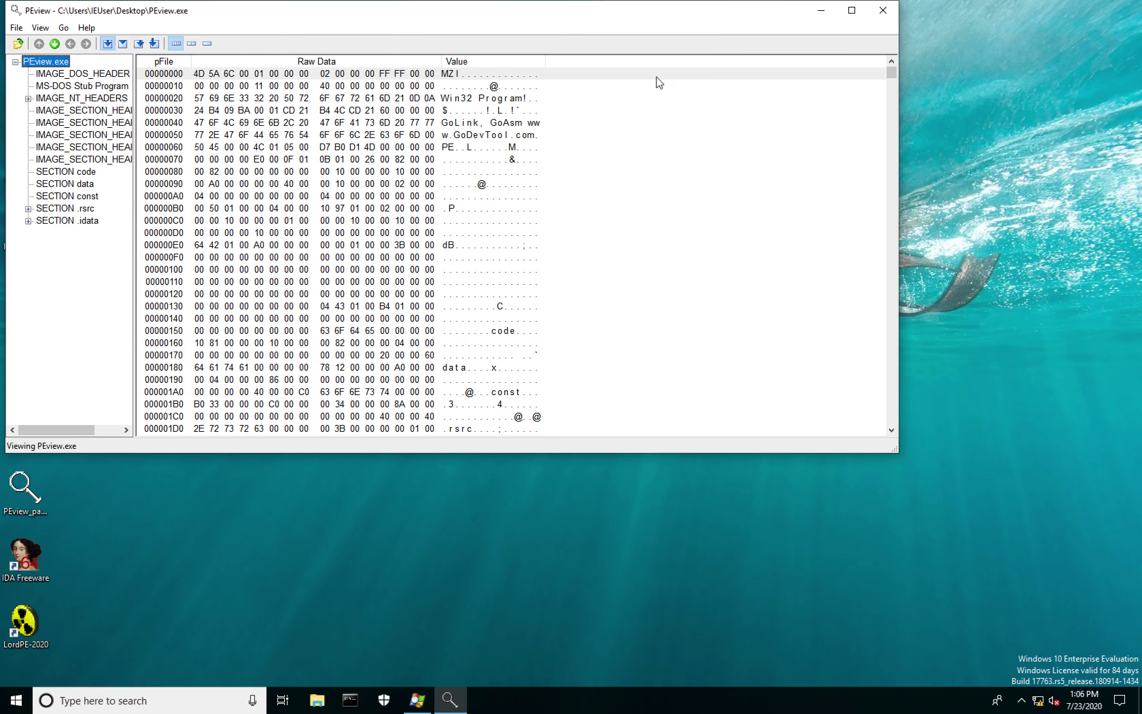
left_click(883, 11)
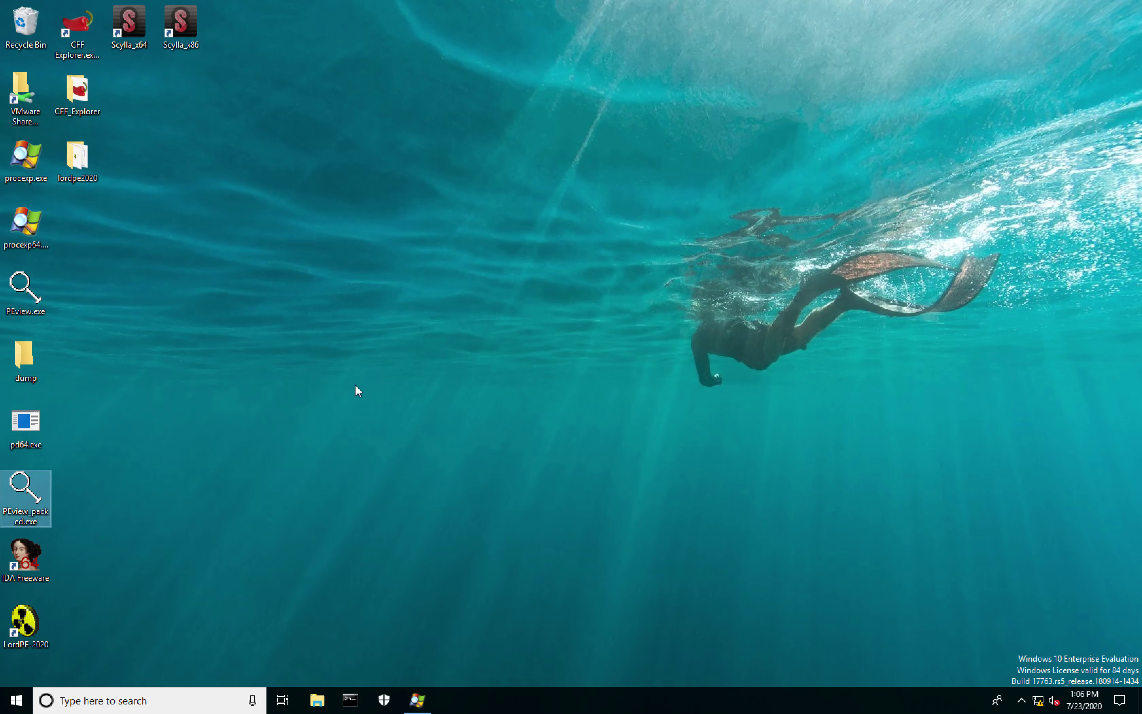
left_click(278, 415)
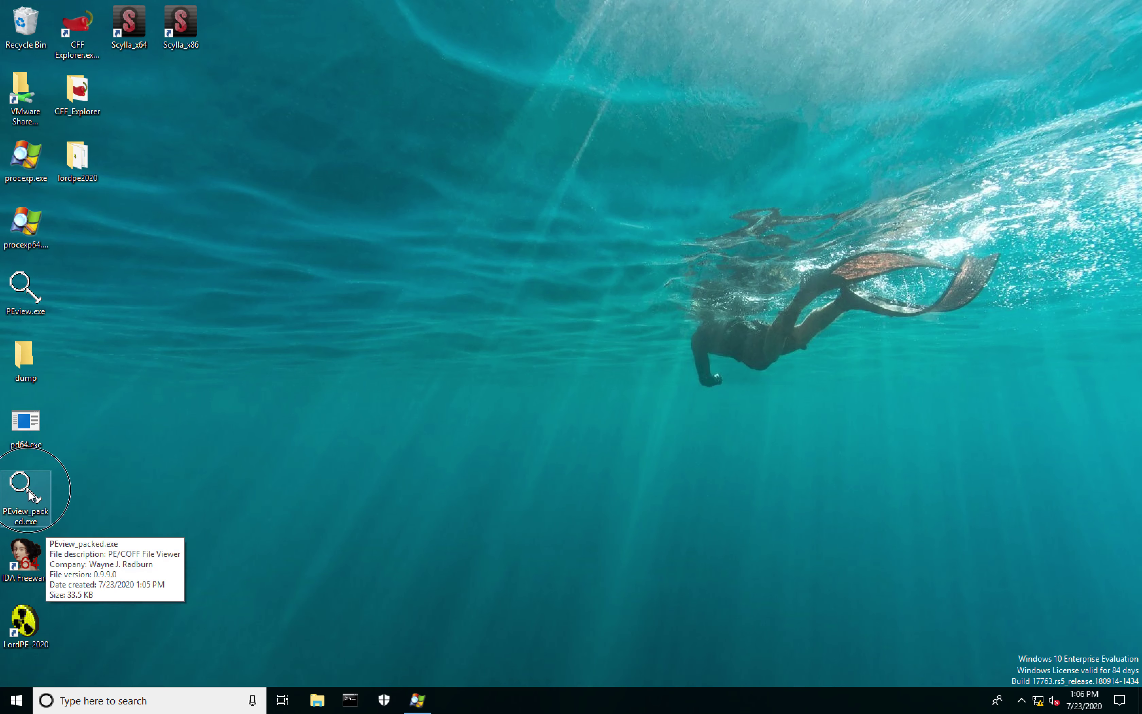
Load PEview_packed.exe from the desktop into IDA Freeware as a Portable executable for 80386 with the default options.
left_click_drag(42, 524, 32, 567)
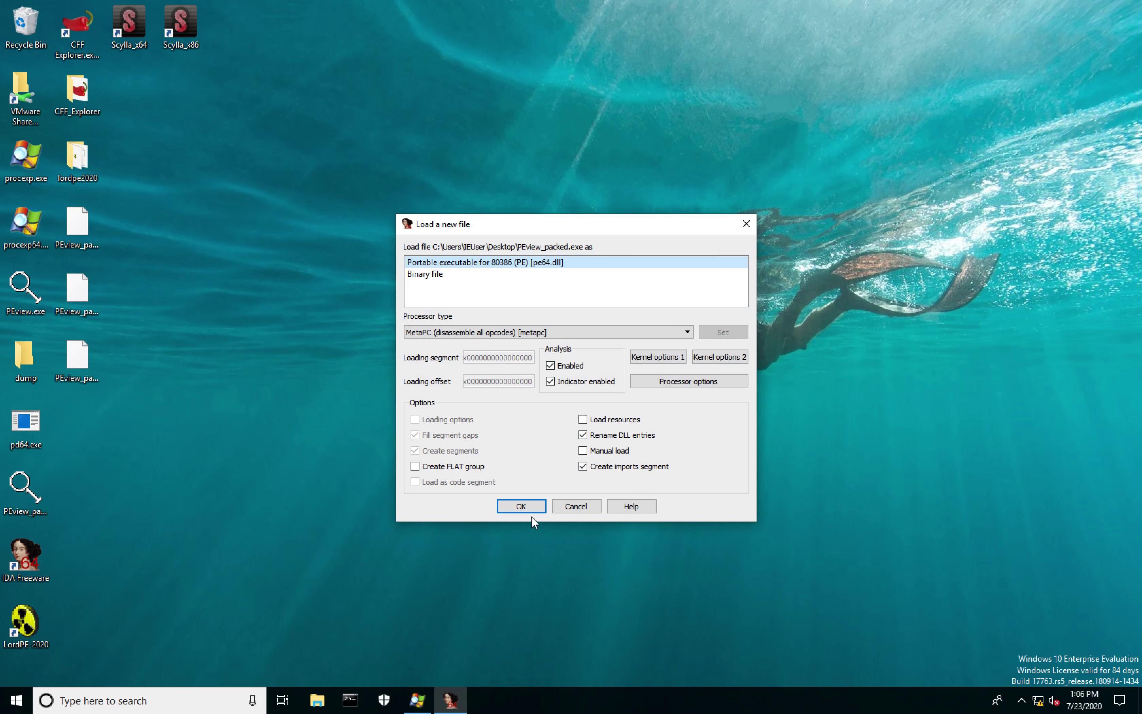
left_click(519, 506)
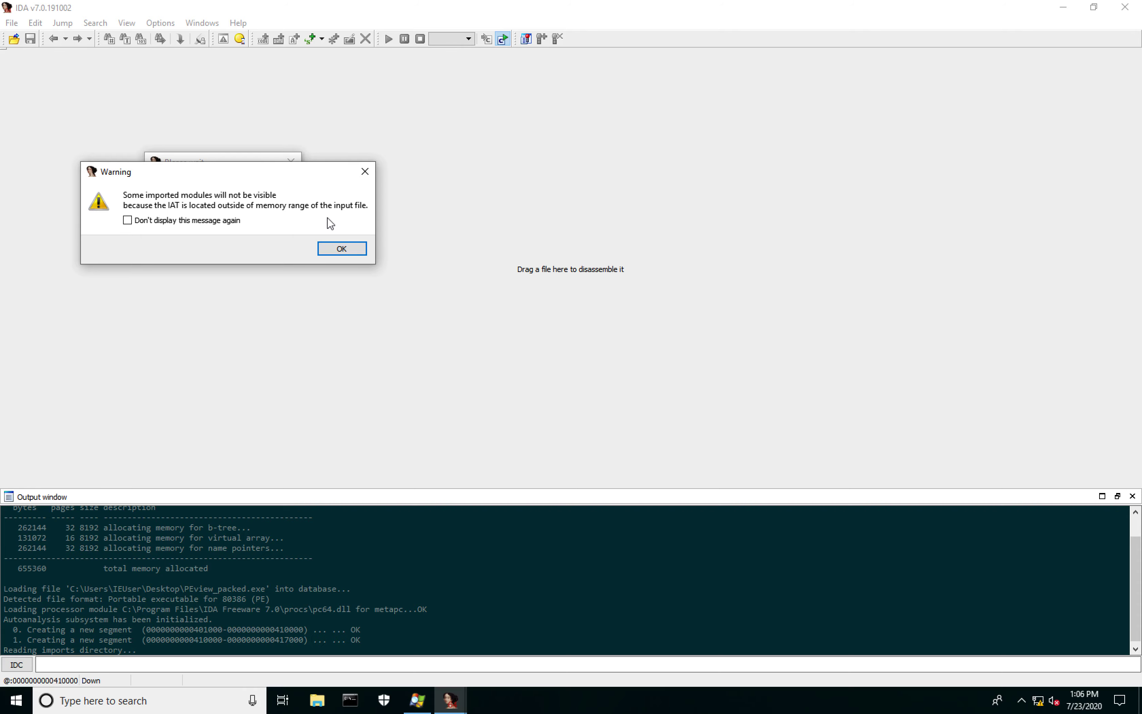
left_click(341, 250)
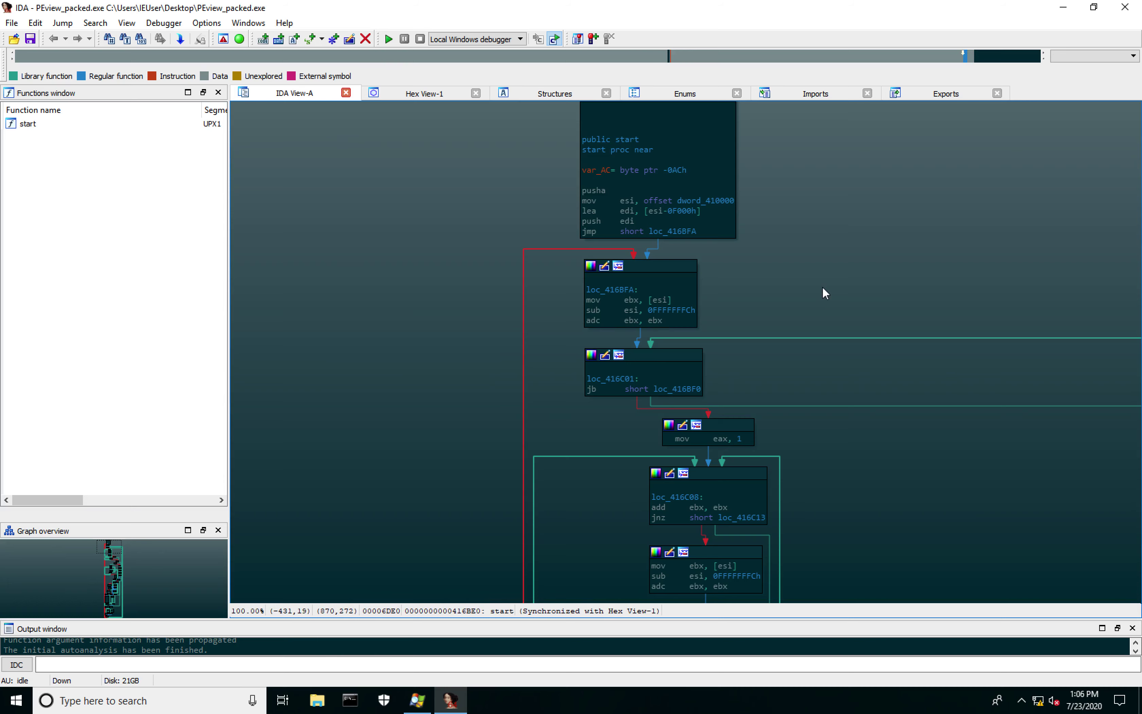
Examine the graph of the start function, following the UPX unpacking code down to its final jump block.
left_click_drag(939, 295, 855, 225)
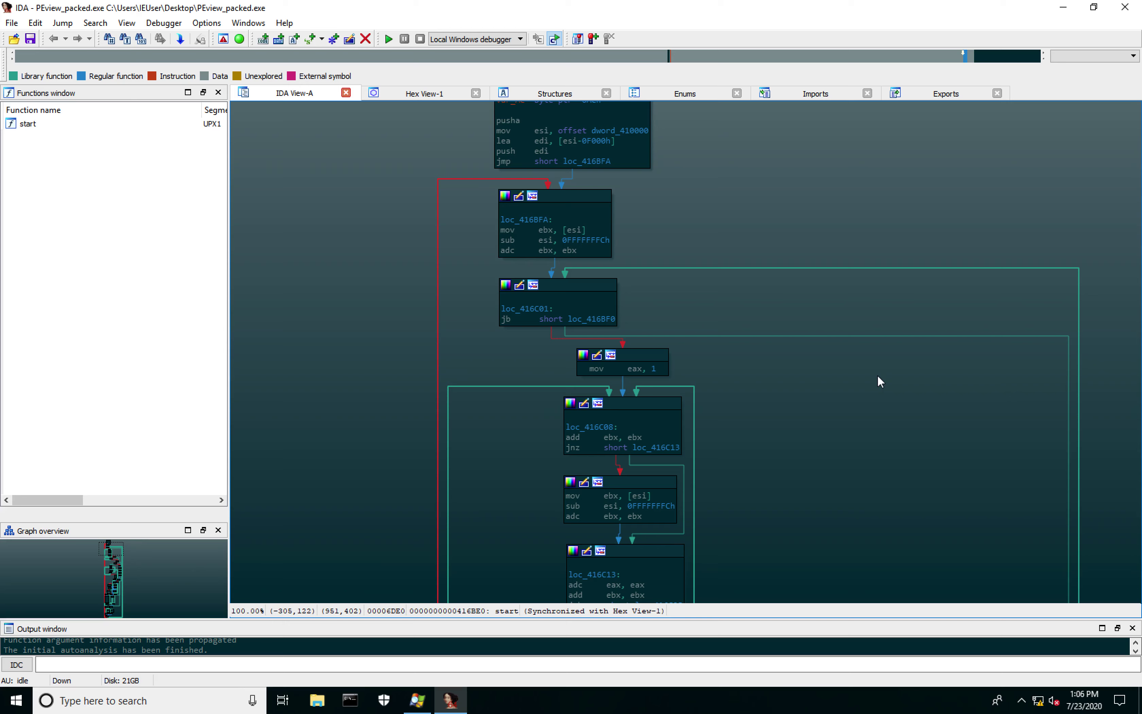
left_click_drag(877, 388, 856, 284)
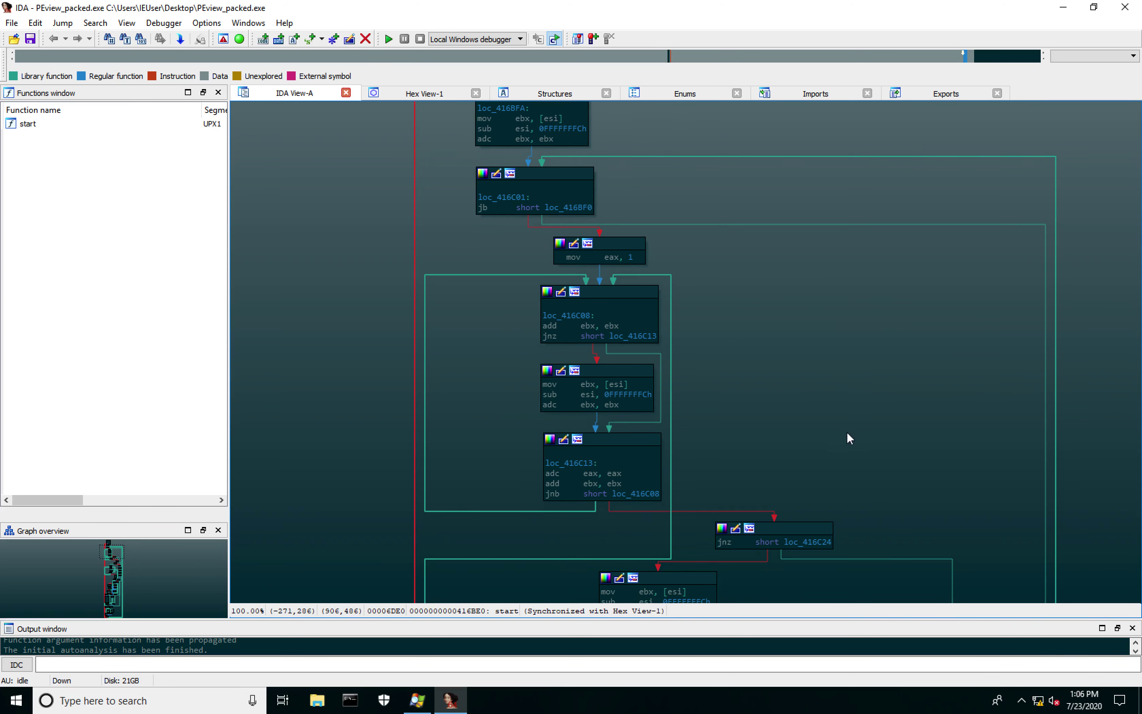
left_click_drag(847, 433, 871, 255)
left_click(727, 520)
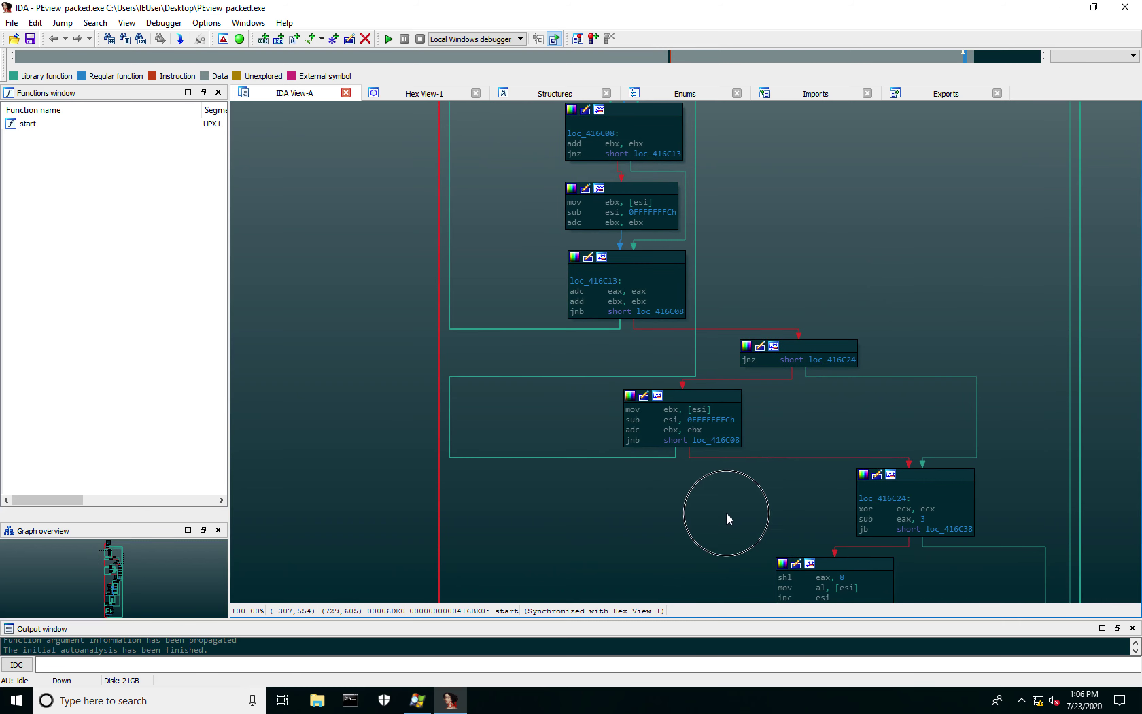
left_click_drag(727, 519, 806, 283)
left_click_drag(964, 448, 842, 329)
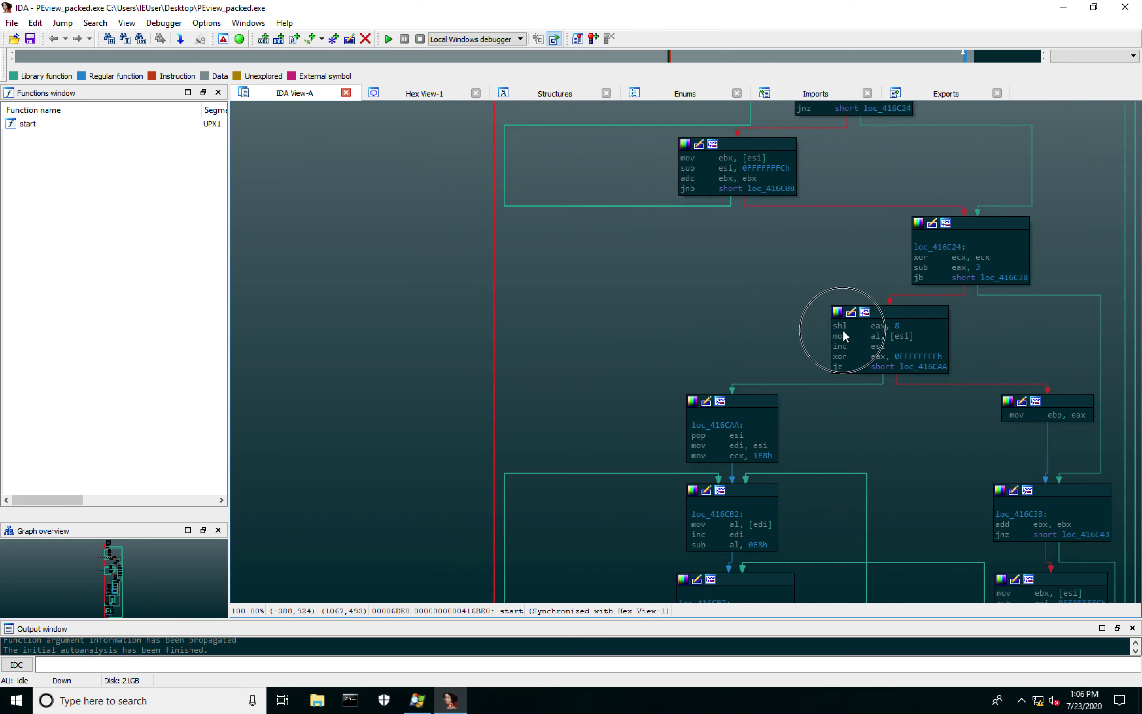
left_click_drag(1035, 462, 1039, 270)
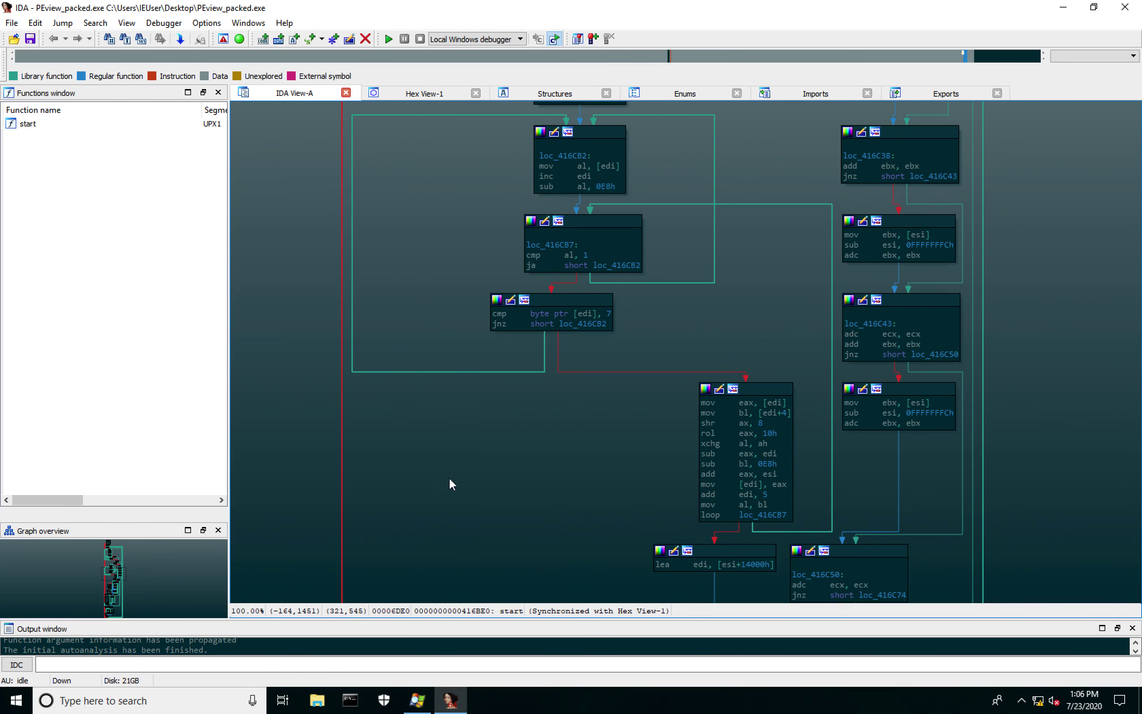
left_click_drag(519, 507, 559, 153)
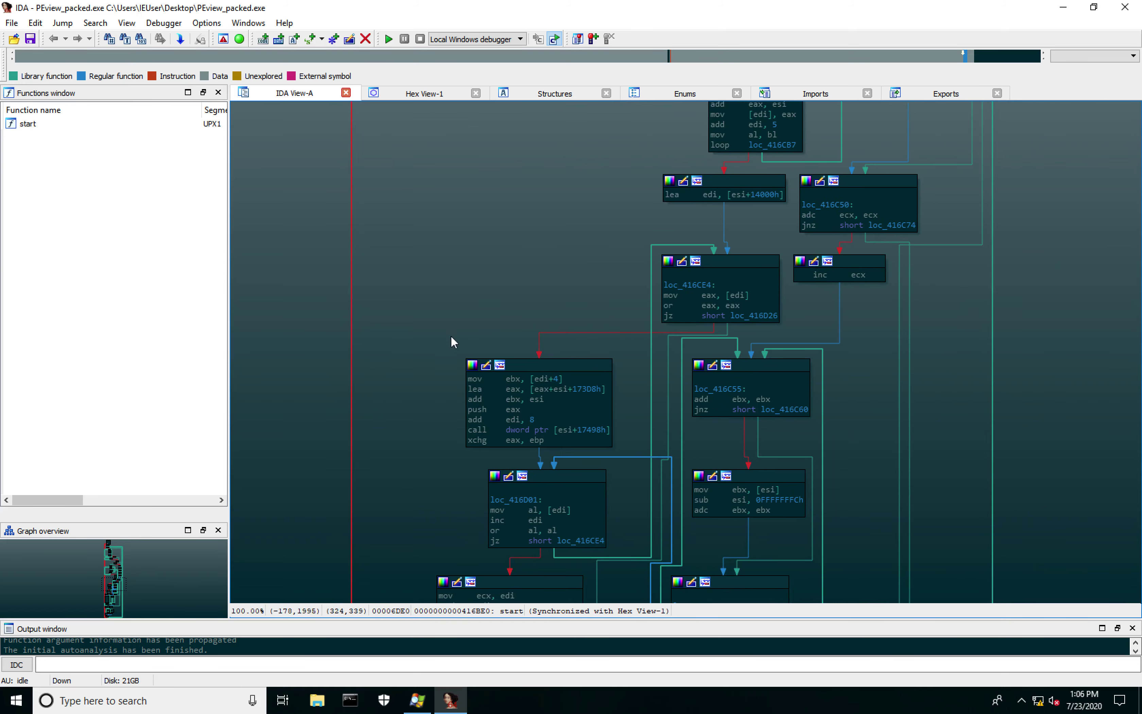
left_click(419, 444)
left_click_drag(419, 444, 537, 175)
left_click_drag(420, 468, 452, 352)
left_click_drag(451, 430, 502, 282)
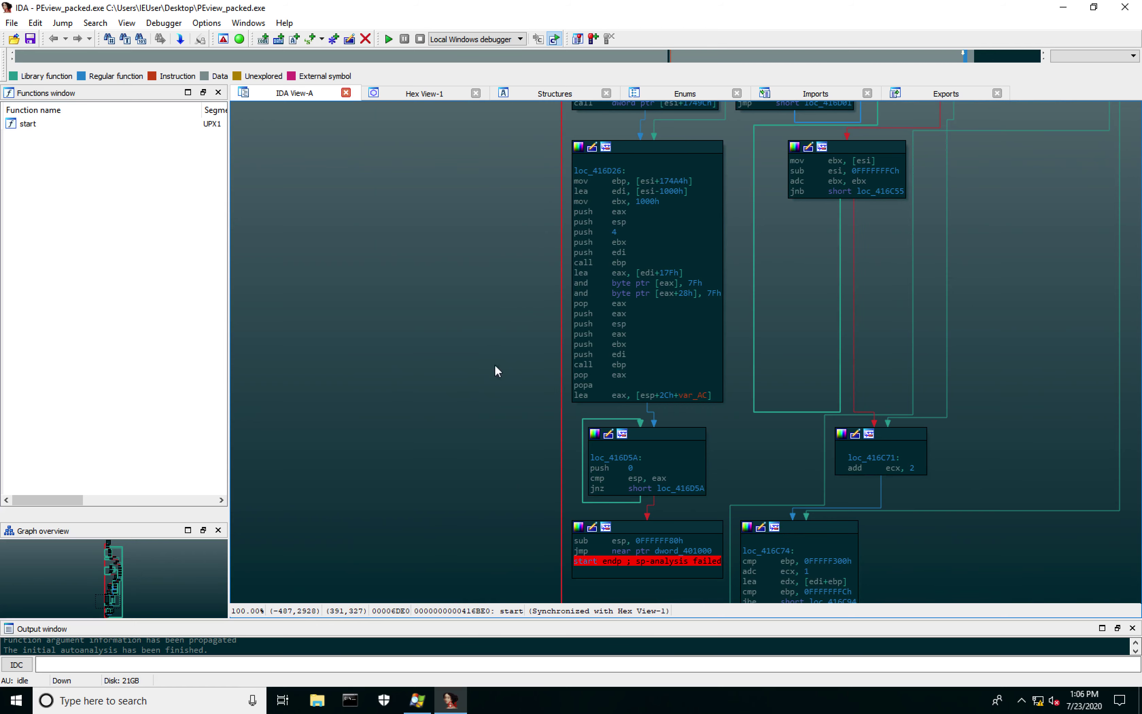
left_click(526, 446)
left_click_drag(526, 445, 440, 287)
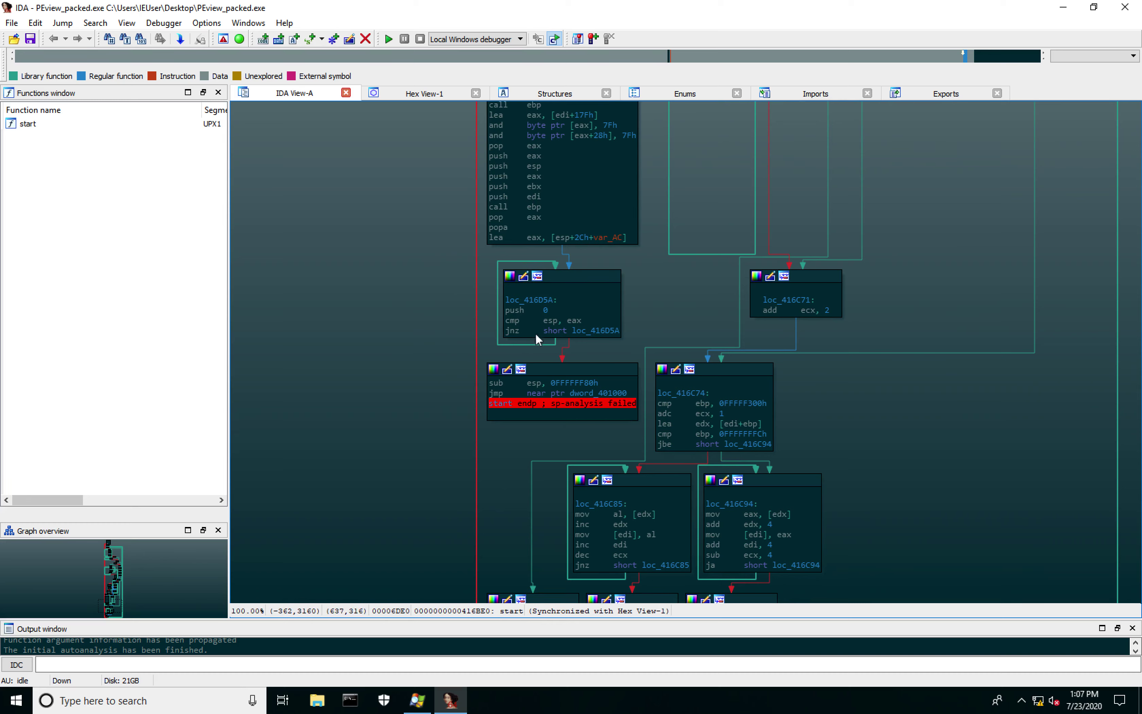
Set a breakpoint on the final jump to dword_401000 and run the packed program under the Local Windows debugger.
left_click(607, 396)
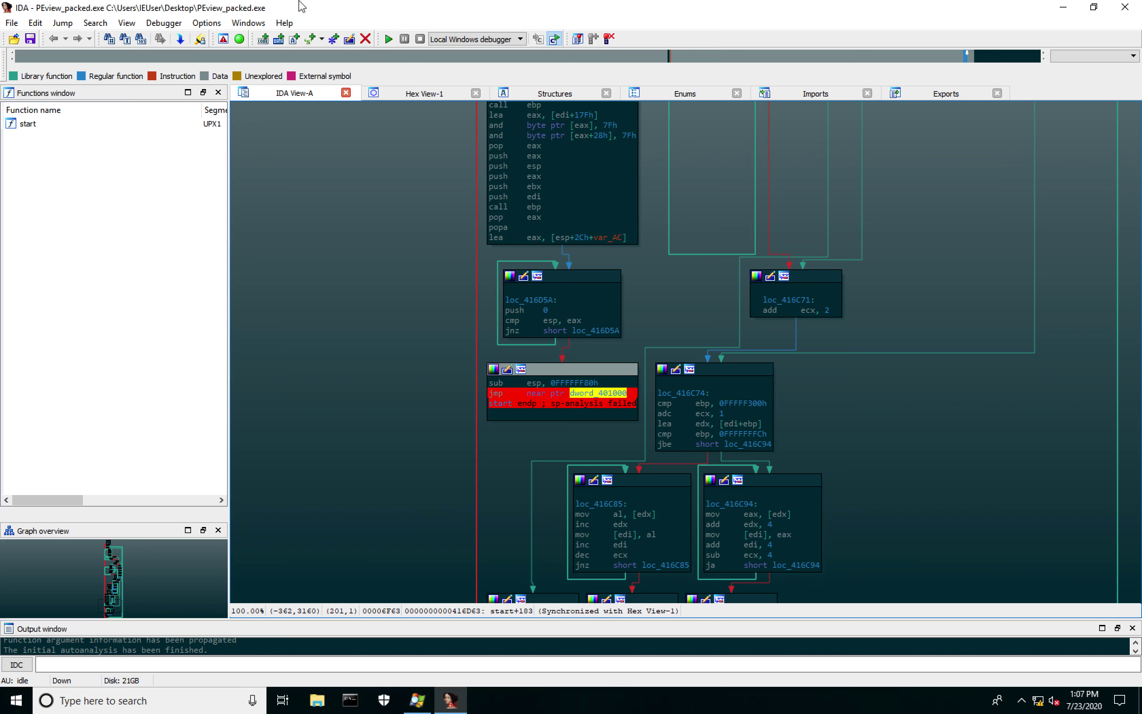
left_click(389, 40)
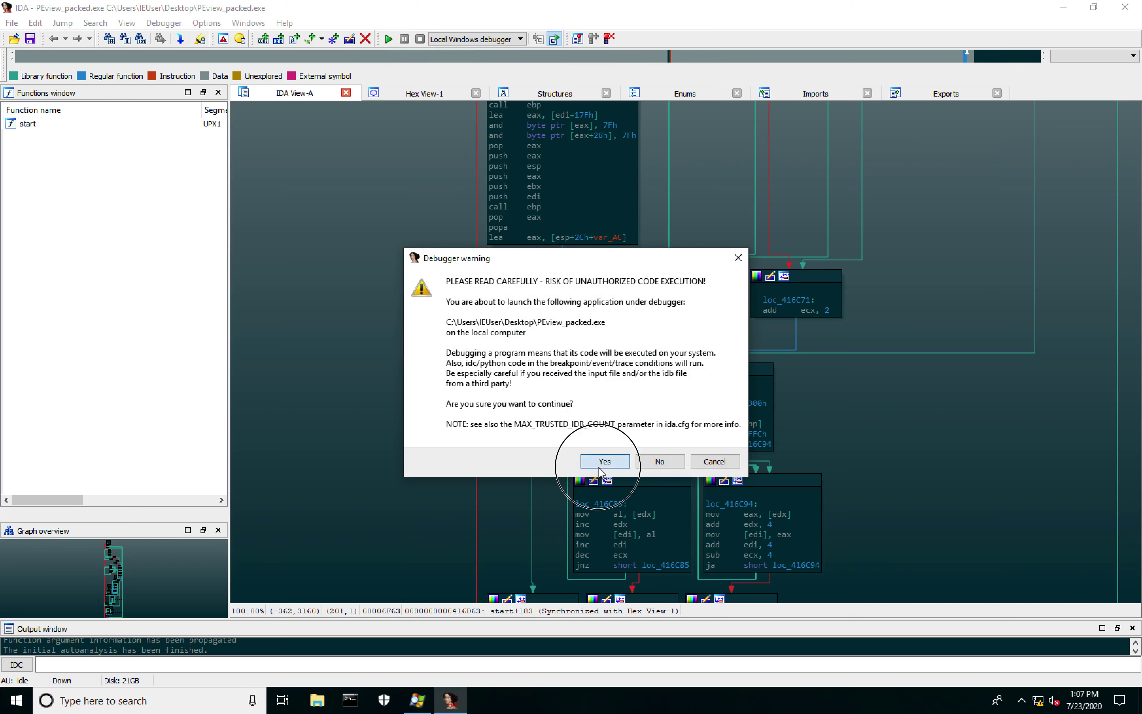
left_click(599, 465)
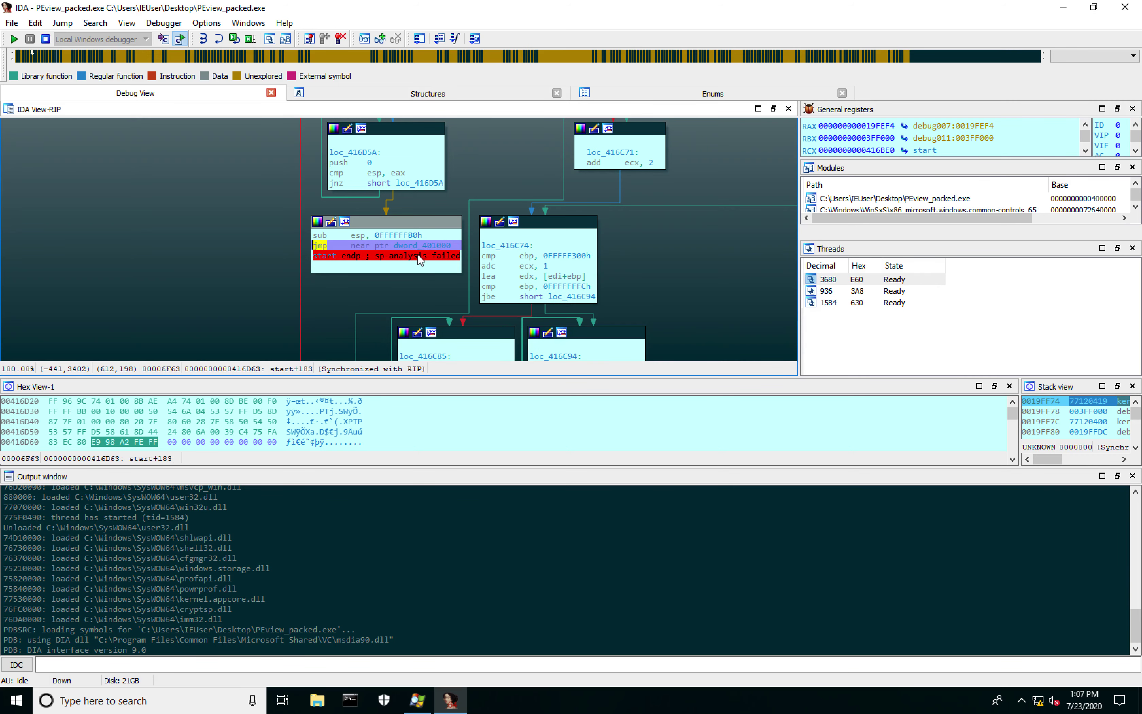
Step over the jump to dword_401000 and let the debugger create an instruction at RIP.
key("F8")
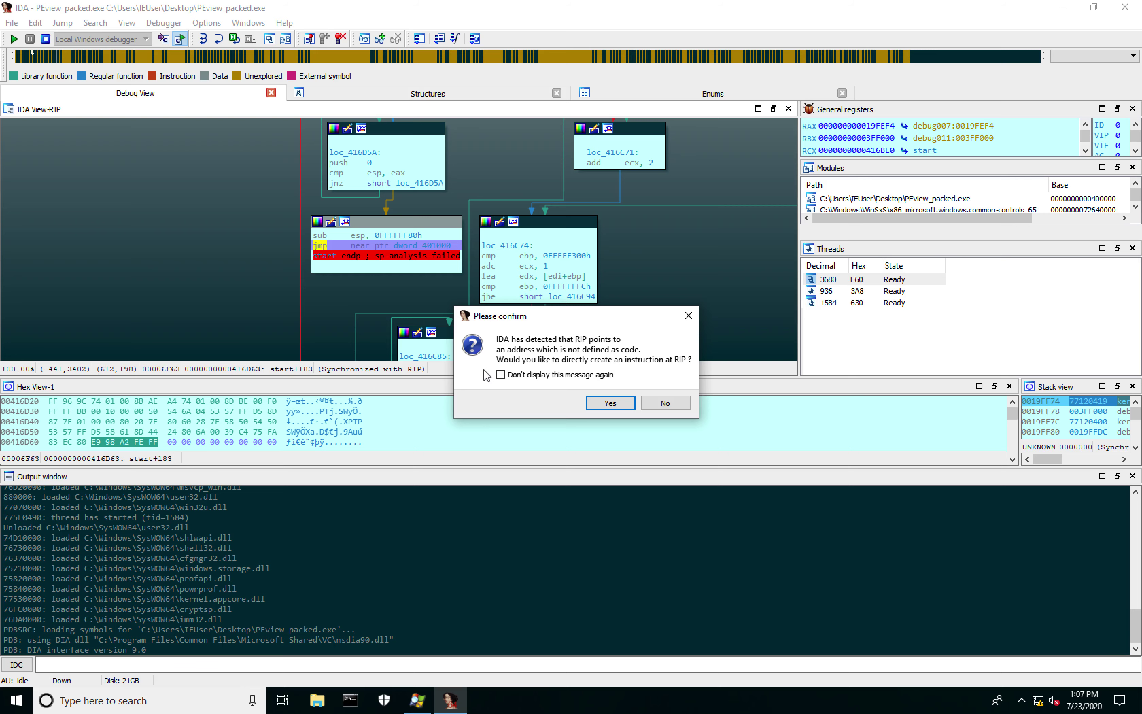
left_click(610, 403)
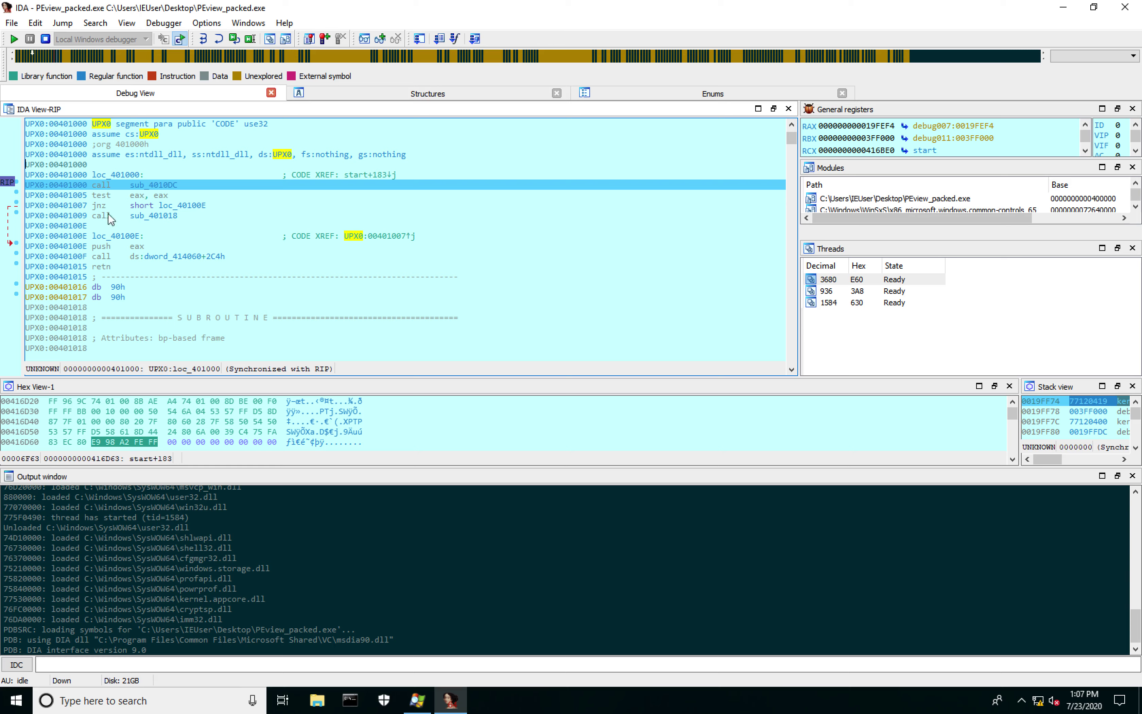
Minimise IDA, start Command Prompt as administrator and change the directory to \Users\IEUser\Desktop\.
mouse_move(163, 200)
left_click(1063, 10)
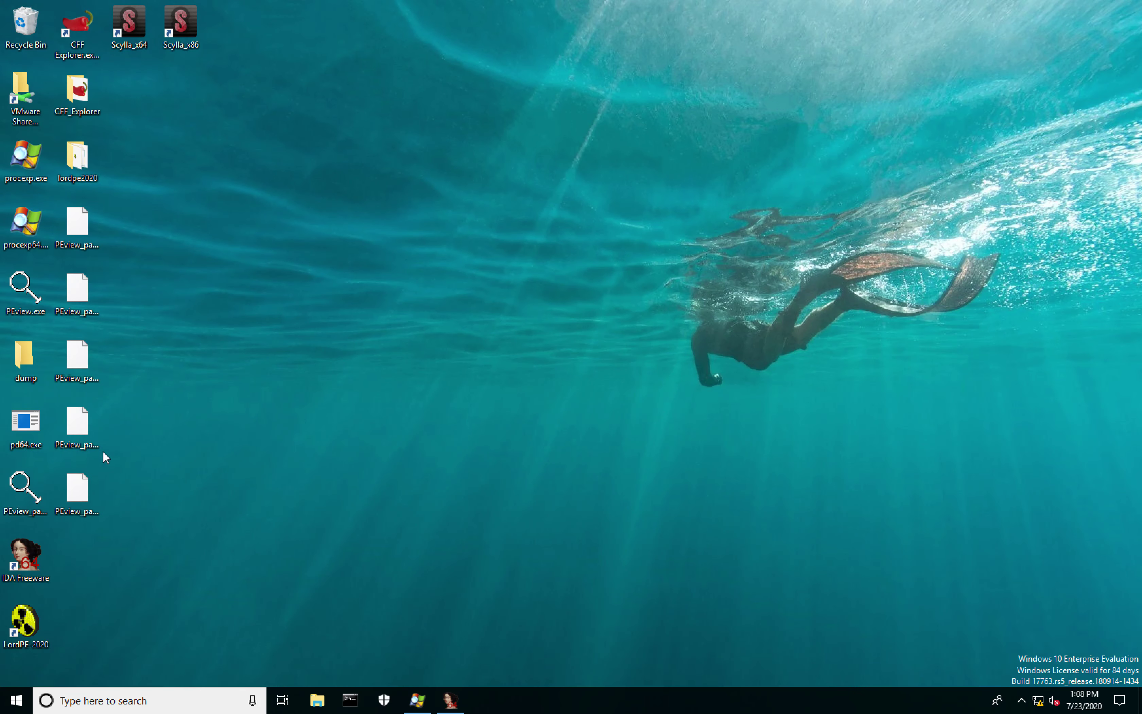
left_click(25, 427)
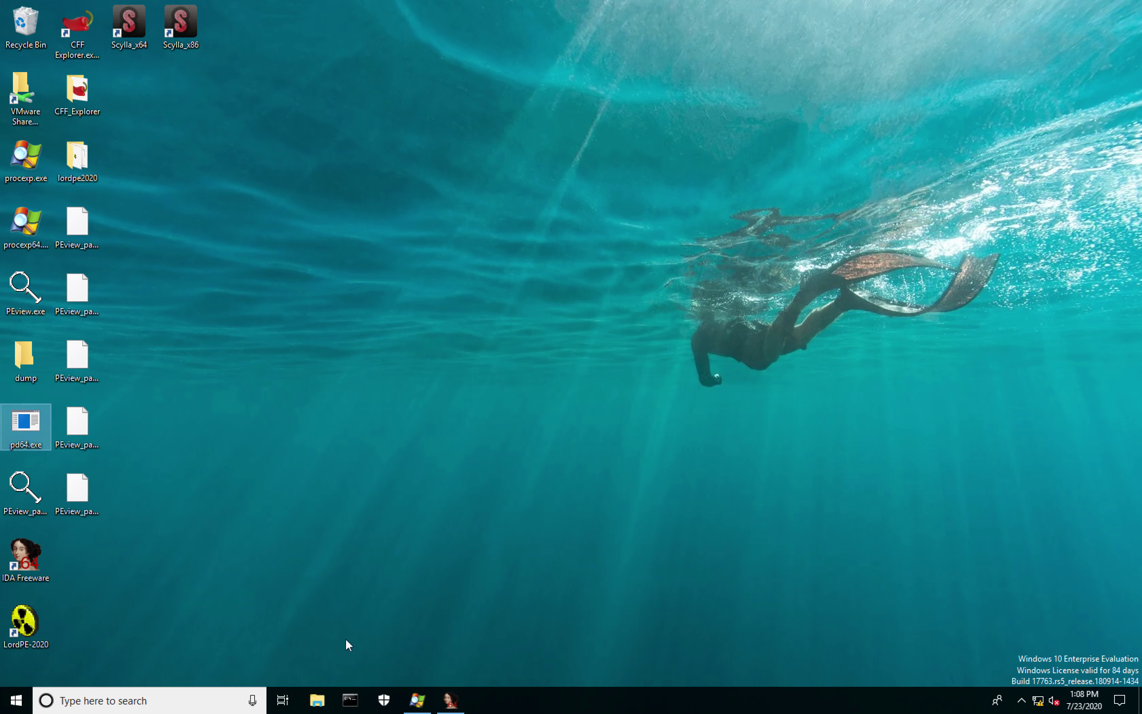
right_click(350, 702)
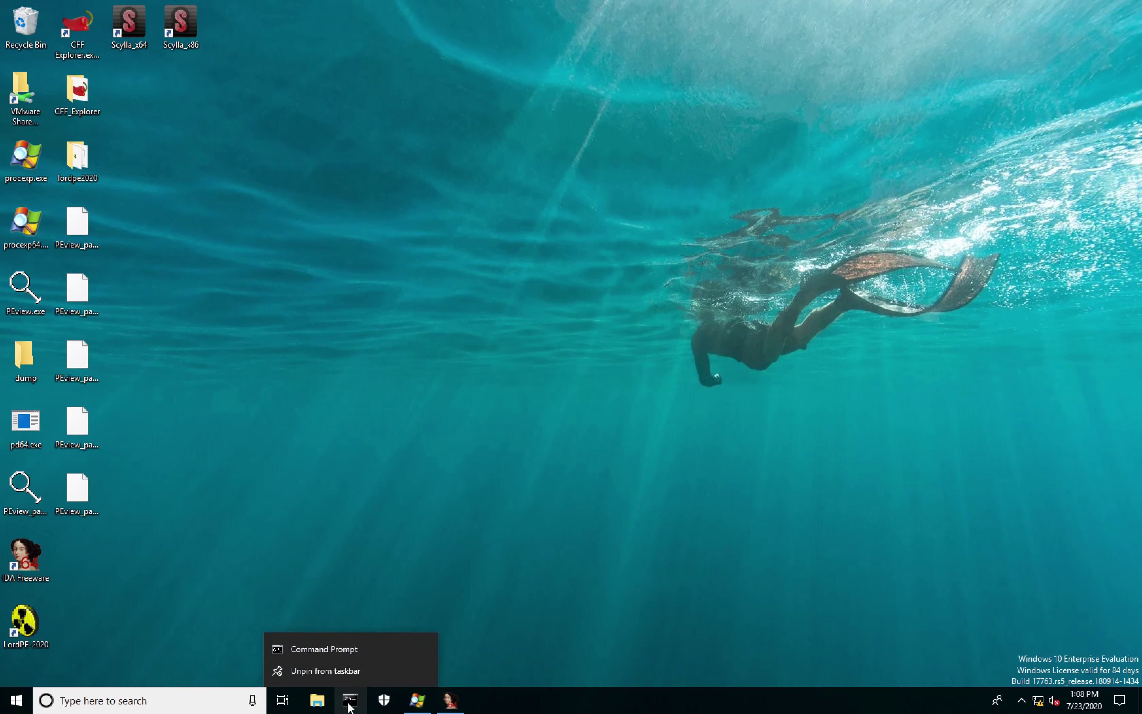
right_click(348, 649)
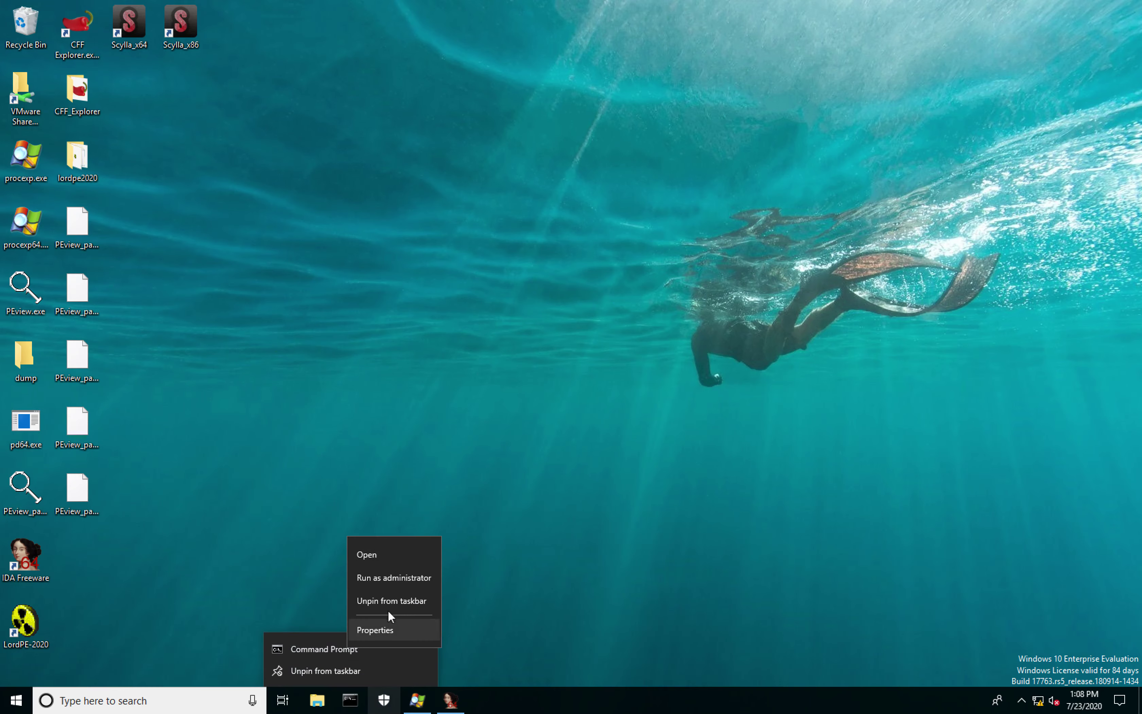
left_click(407, 587)
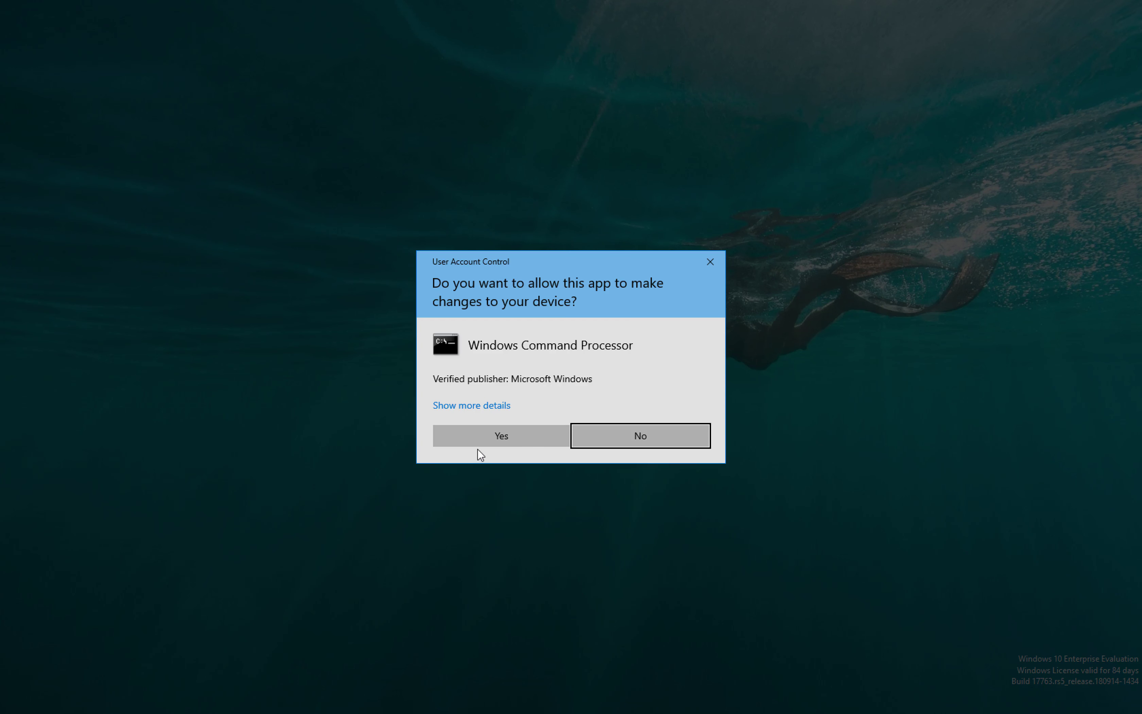
left_click(481, 440)
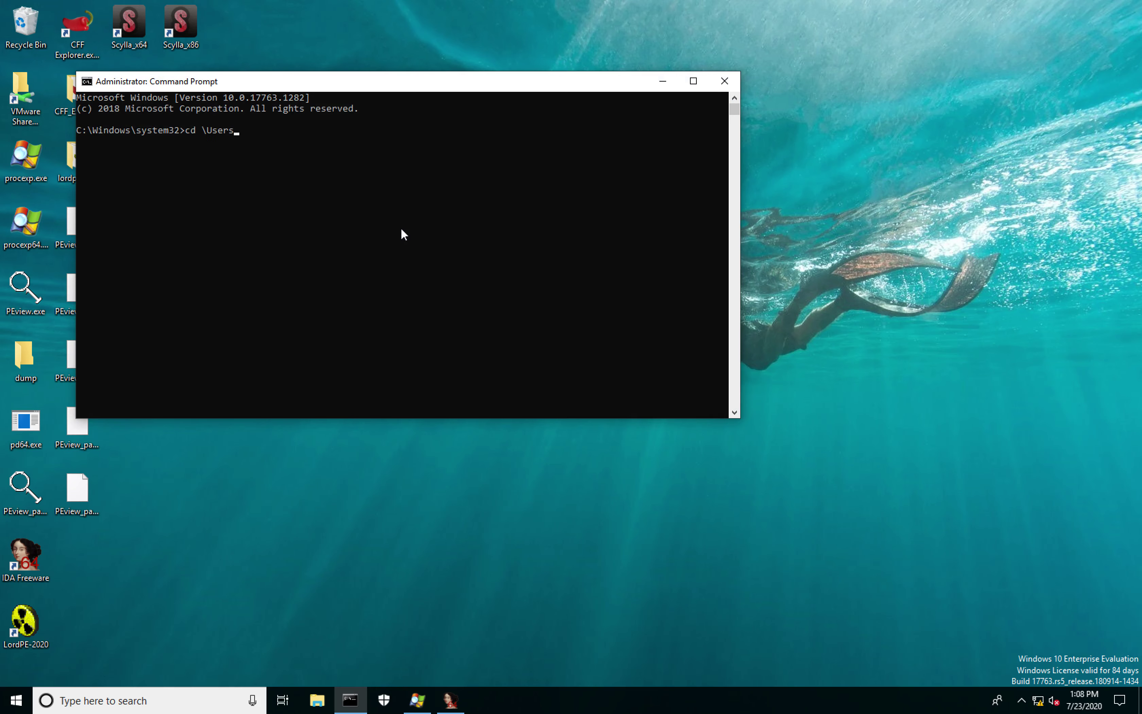
type("cd \\Users\\IEUser\\Desktop\\")
key("Return")
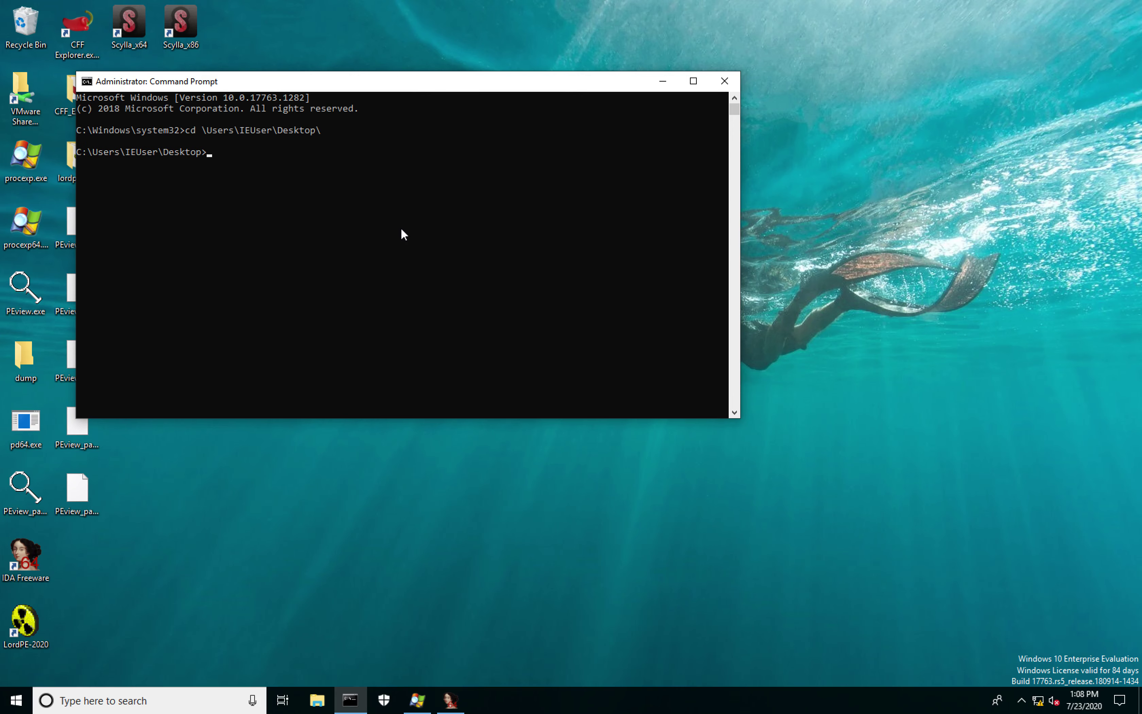
Run pd64.exe without arguments and read its help for the -ni option and the example usage.
type("pd64.exe")
key("Return")
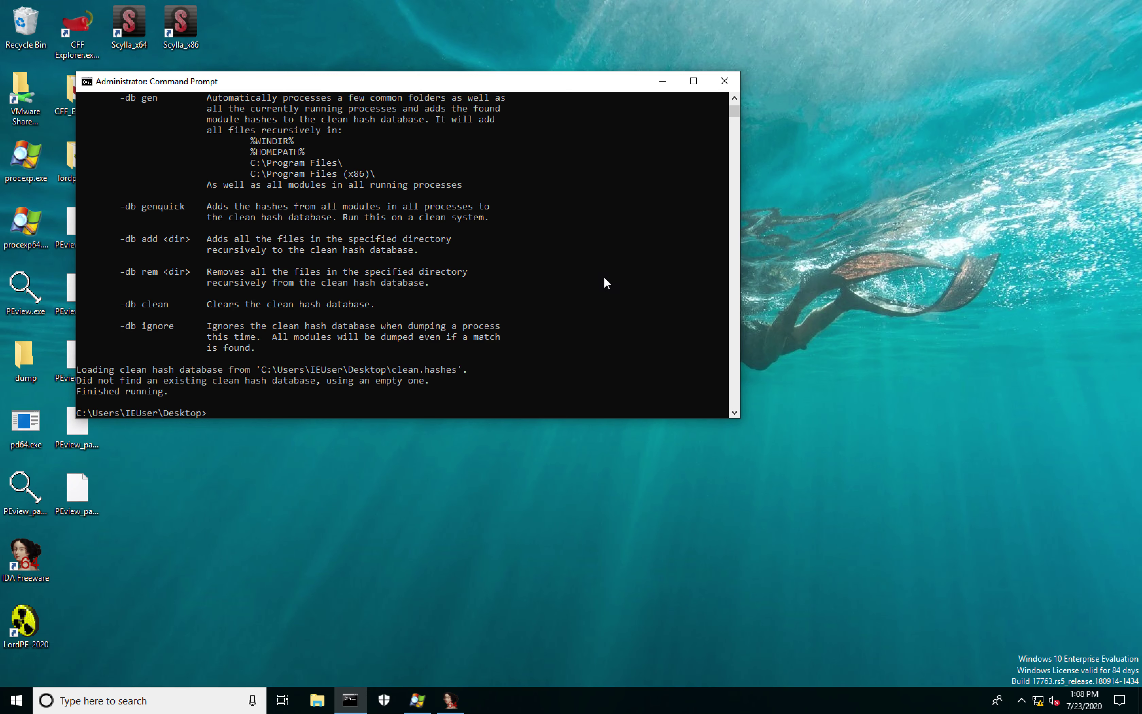
scroll(605, 279, "up", 9)
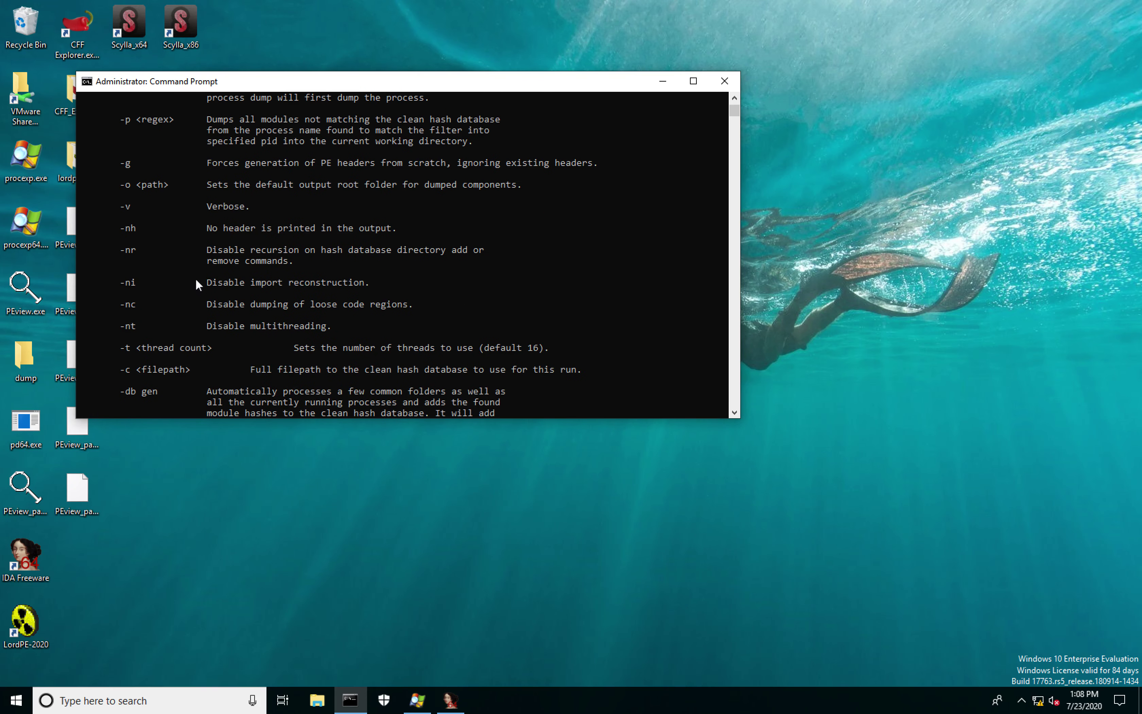
left_click_drag(121, 285, 368, 292)
scroll(368, 293, "up", 10)
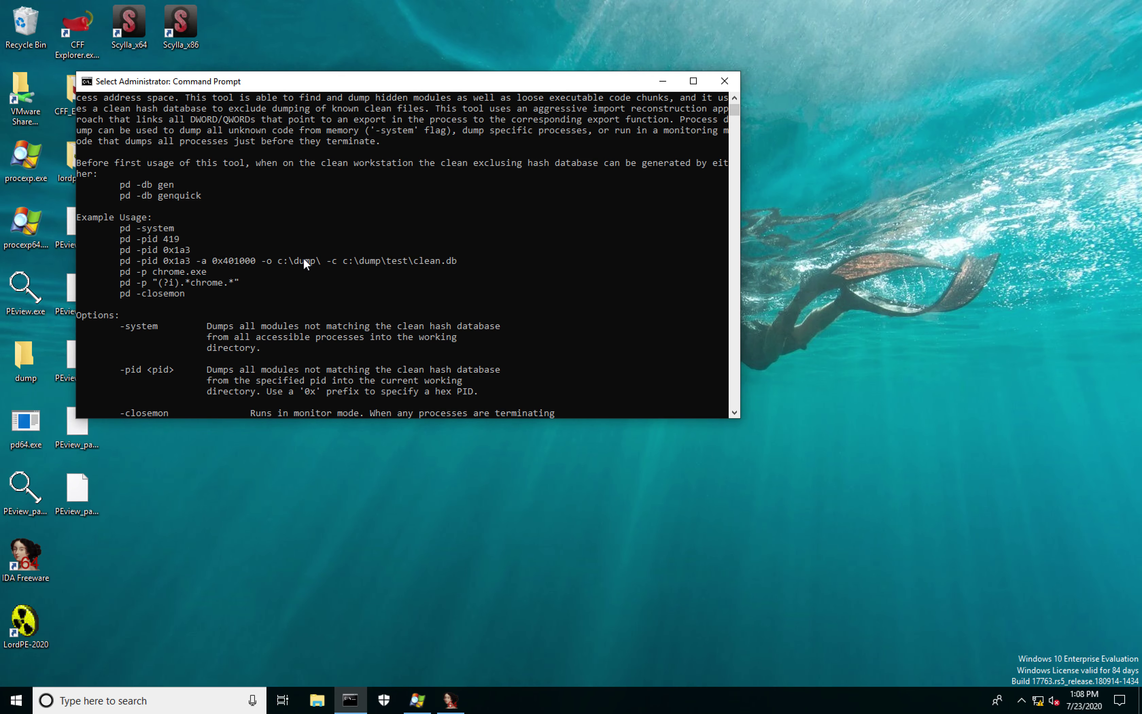
Switch to Process Explorer and look up the PID of PEview_packed.exe running under ida64.exe.
left_click(418, 700)
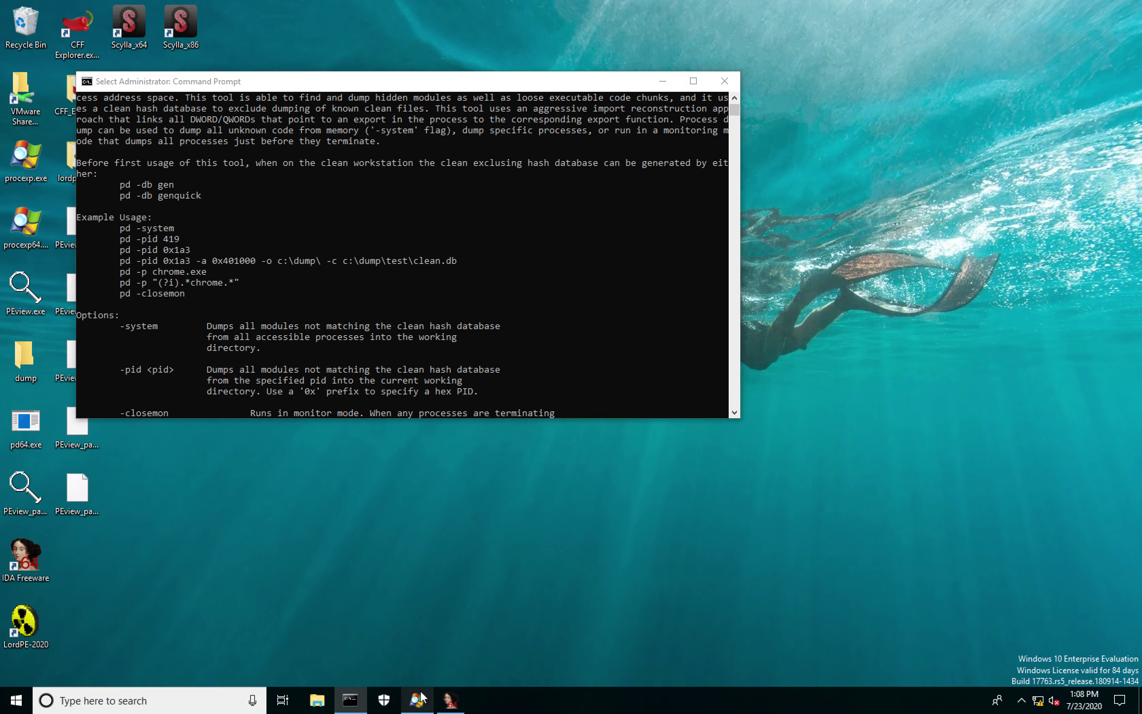
scroll(650, 390, "down", 1)
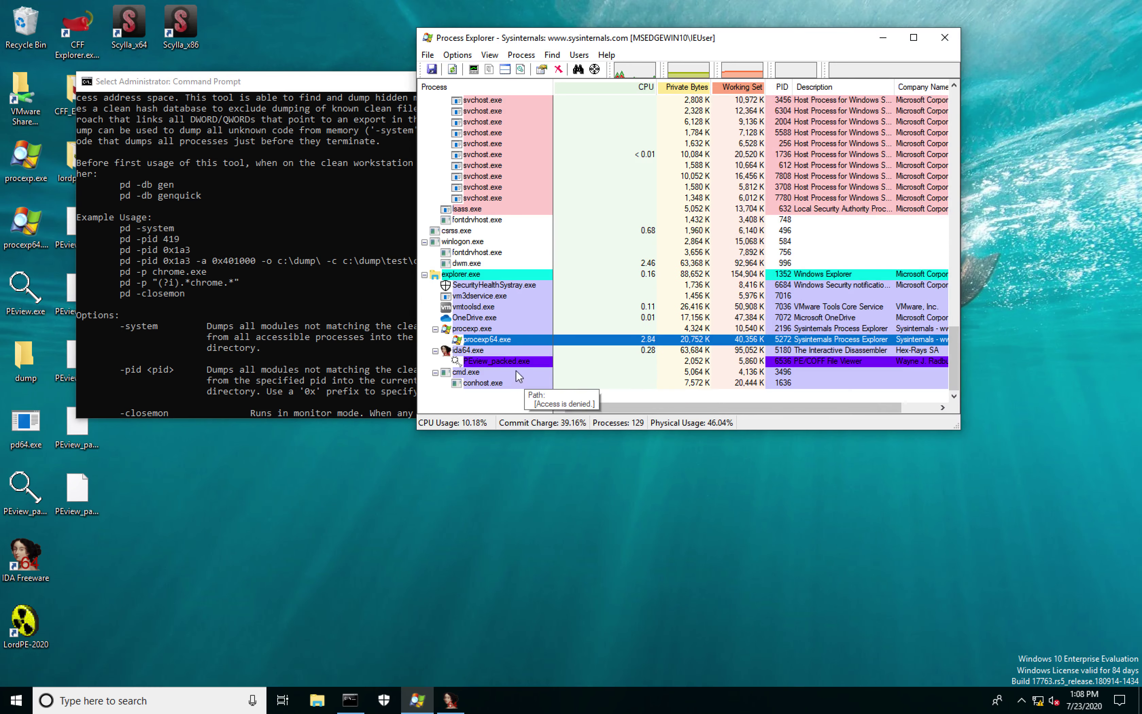
left_click(527, 354)
left_click(528, 359)
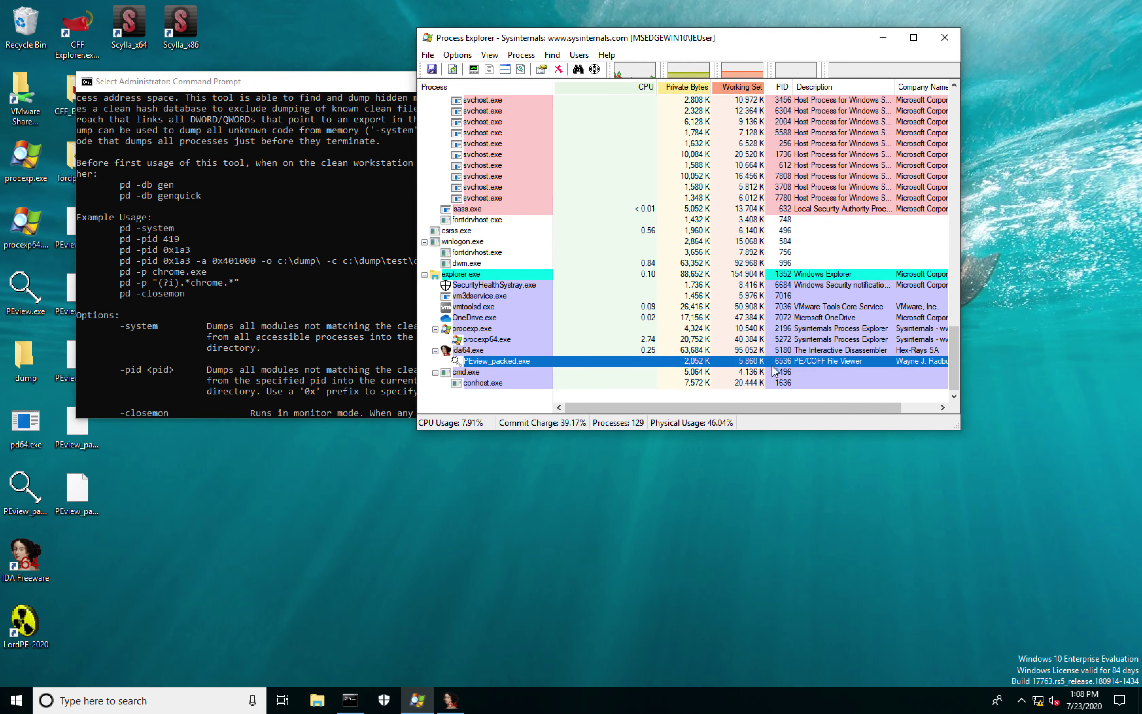
In the administrator Command Prompt, dump the PEview_packed.exe process with pd64.exe -pid 6536 -o .\dump.
left_click(349, 291)
key("Escape")
type("pd64.exe ")
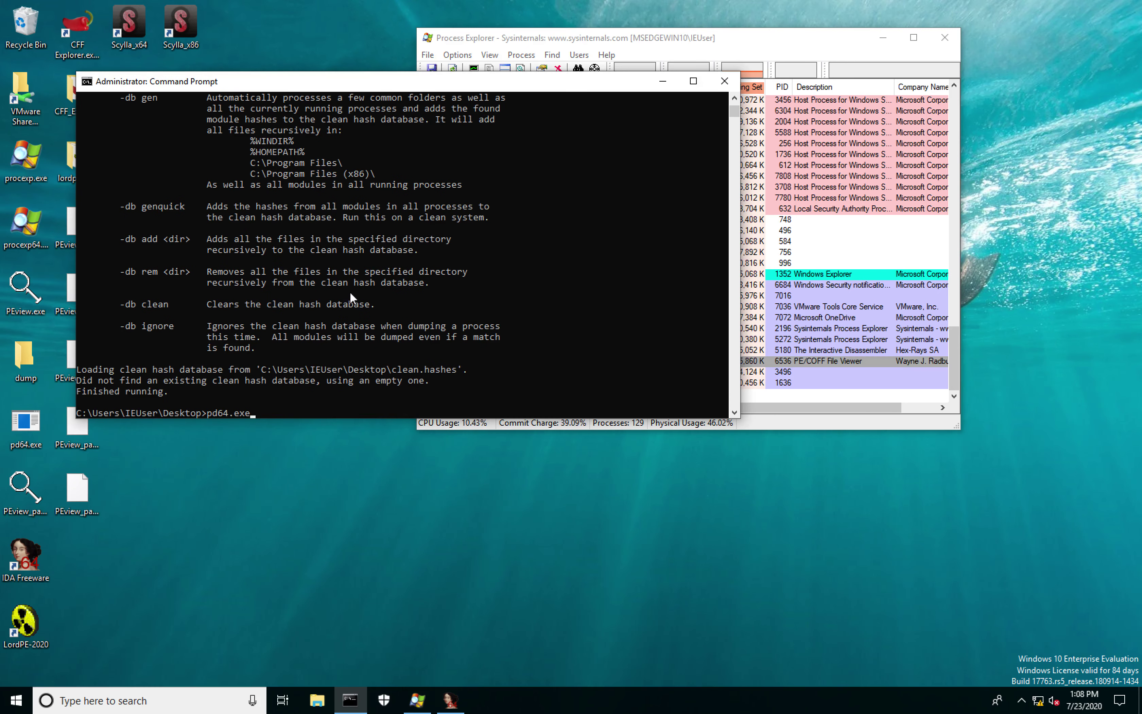
type("-pid 6536 -o ./dump")
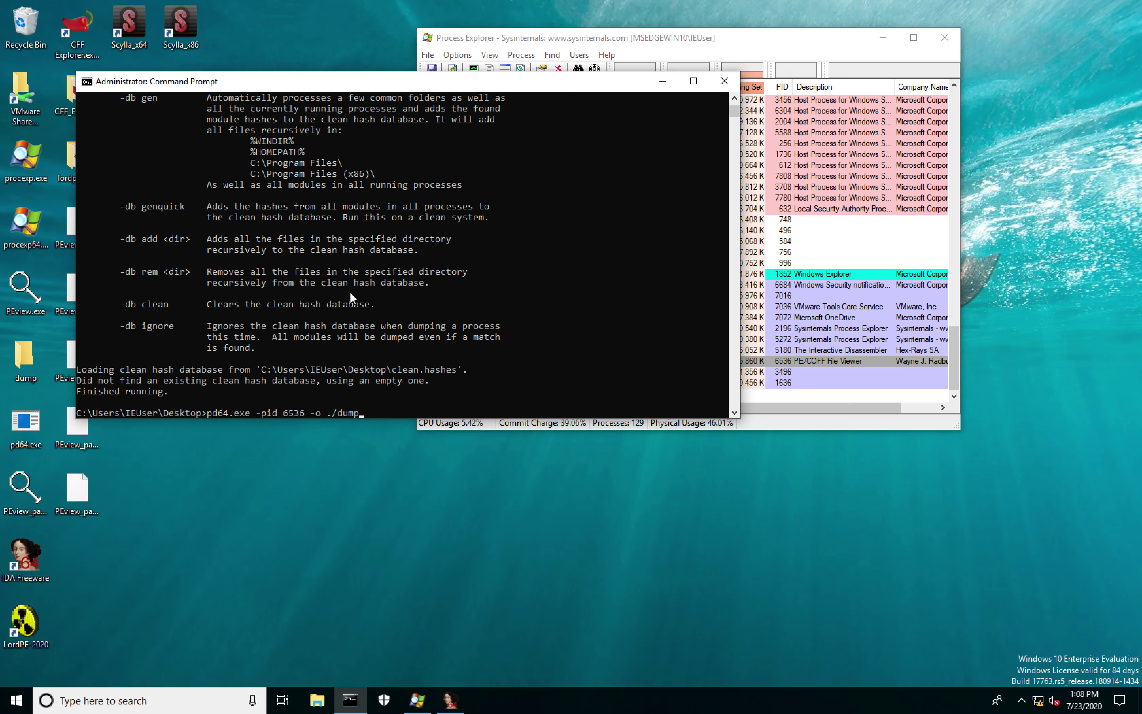
key("BackSpace")
key("BackSpace")
key("BackSpace")
key("BackSpace")
key("BackSpace")
type("\\dump")
key("Return")
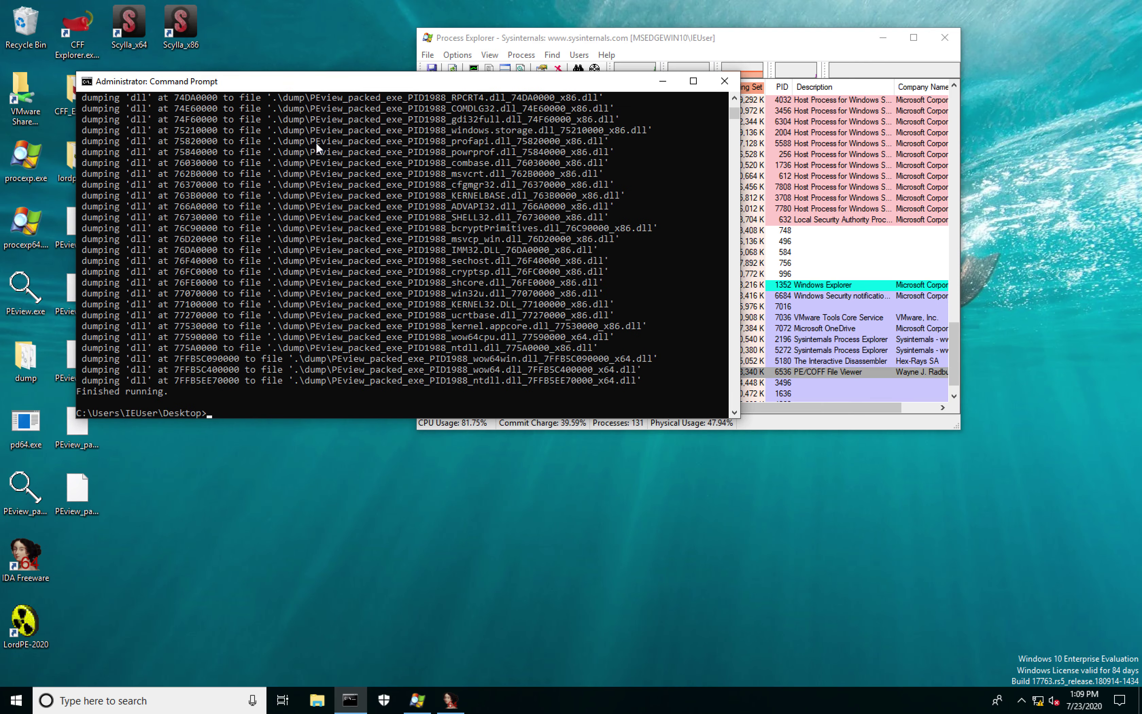
Open the dump folder on the desktop, test-run the dumped PEview_packed executable and dismiss the resulting dialog.
left_click_drag(292, 83, 528, 138)
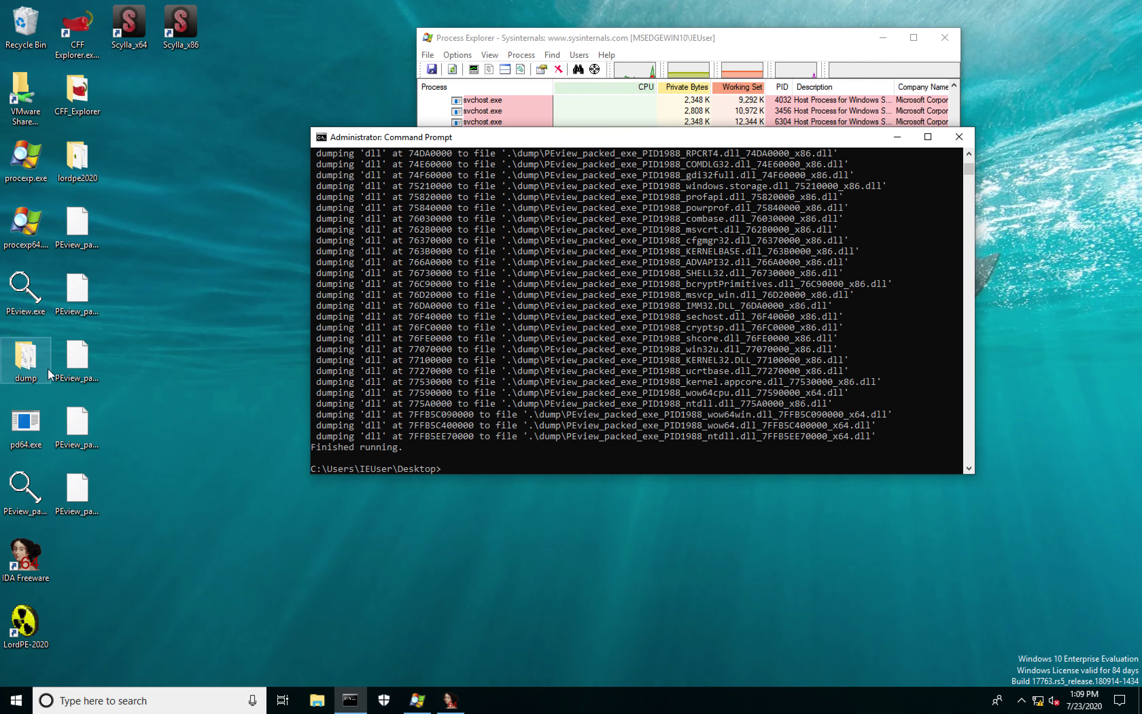
double_click(36, 368)
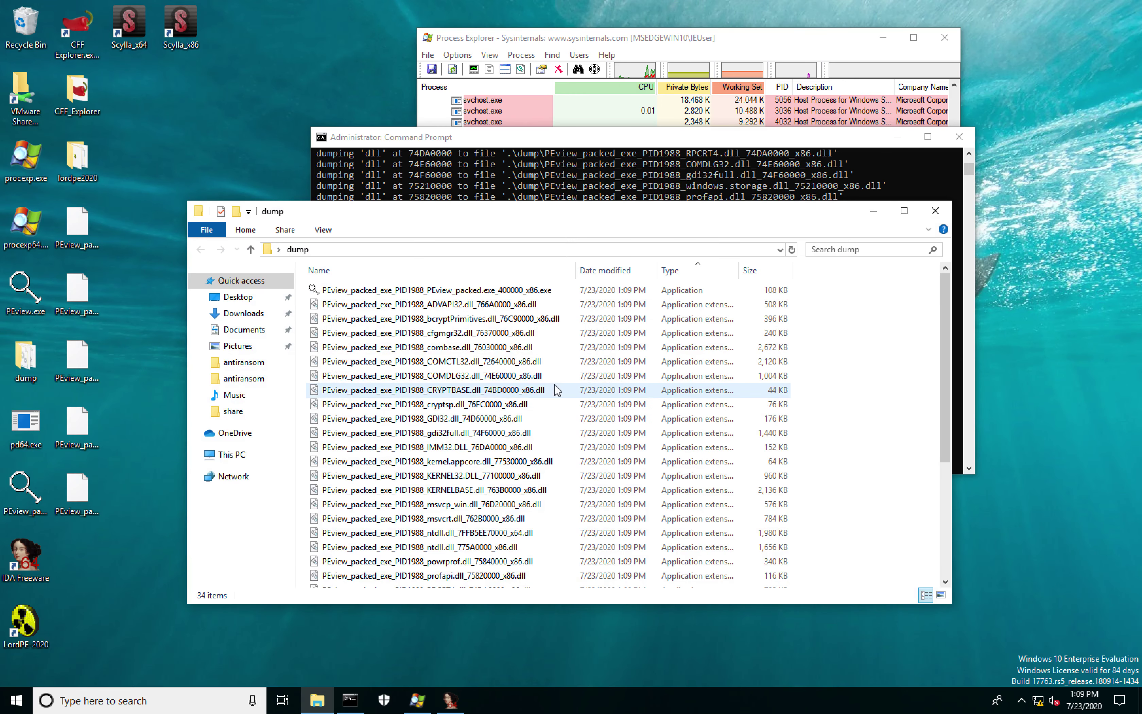
left_click(460, 291)
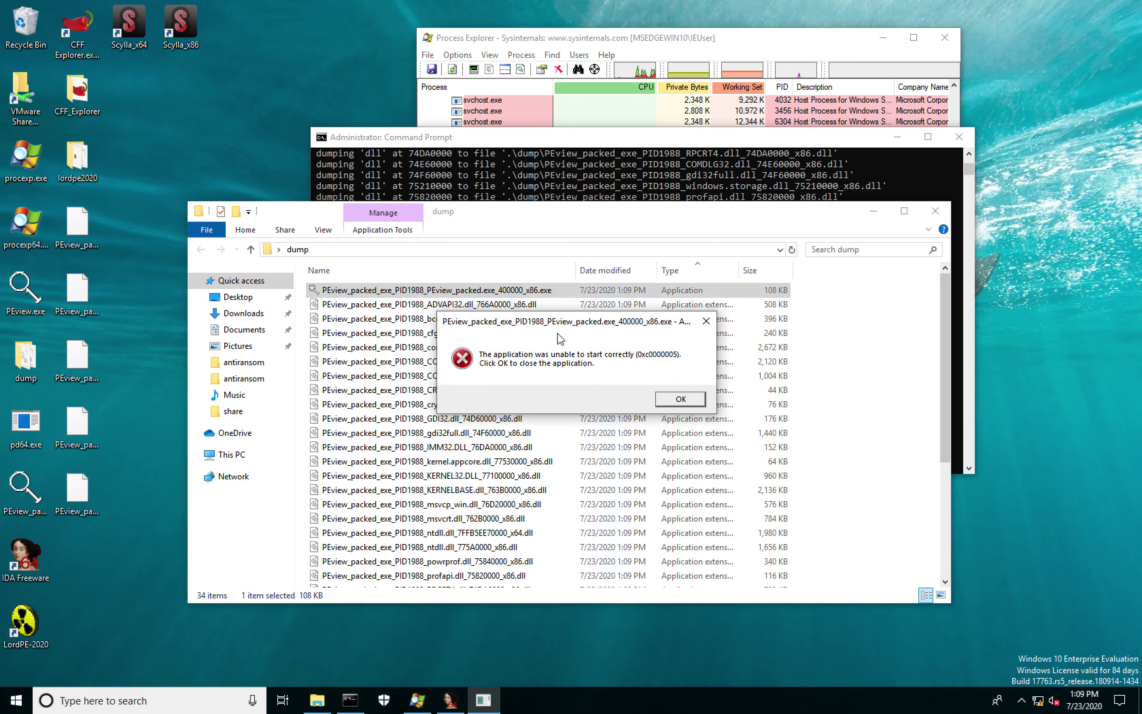
left_click(696, 399)
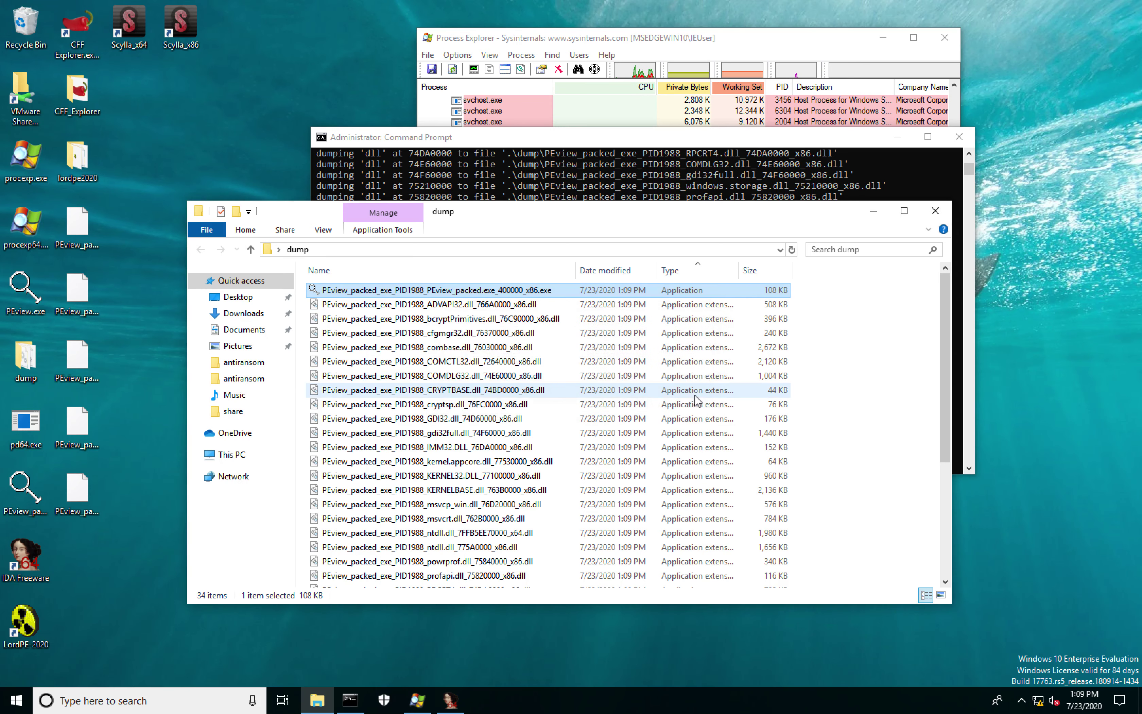
Load the dumped PEview_packed executable into IDA Freeware as a Portable executable for 80386, continuing past the import warnings.
left_click(289, 540)
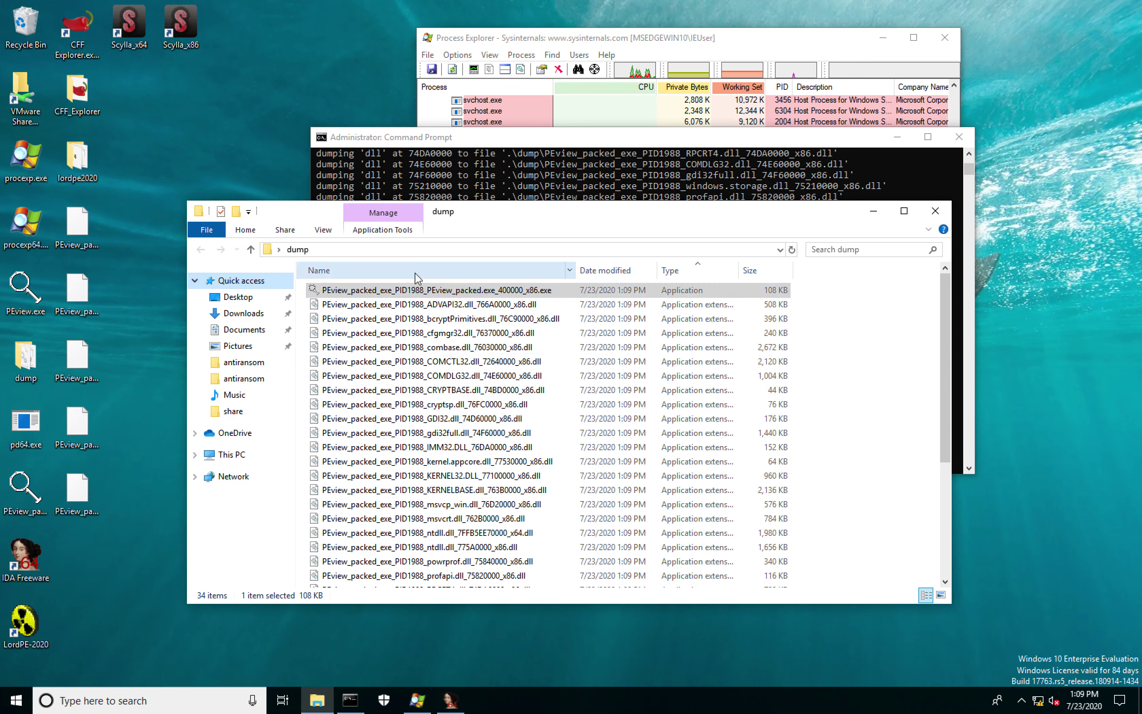
left_click_drag(424, 289, 23, 582)
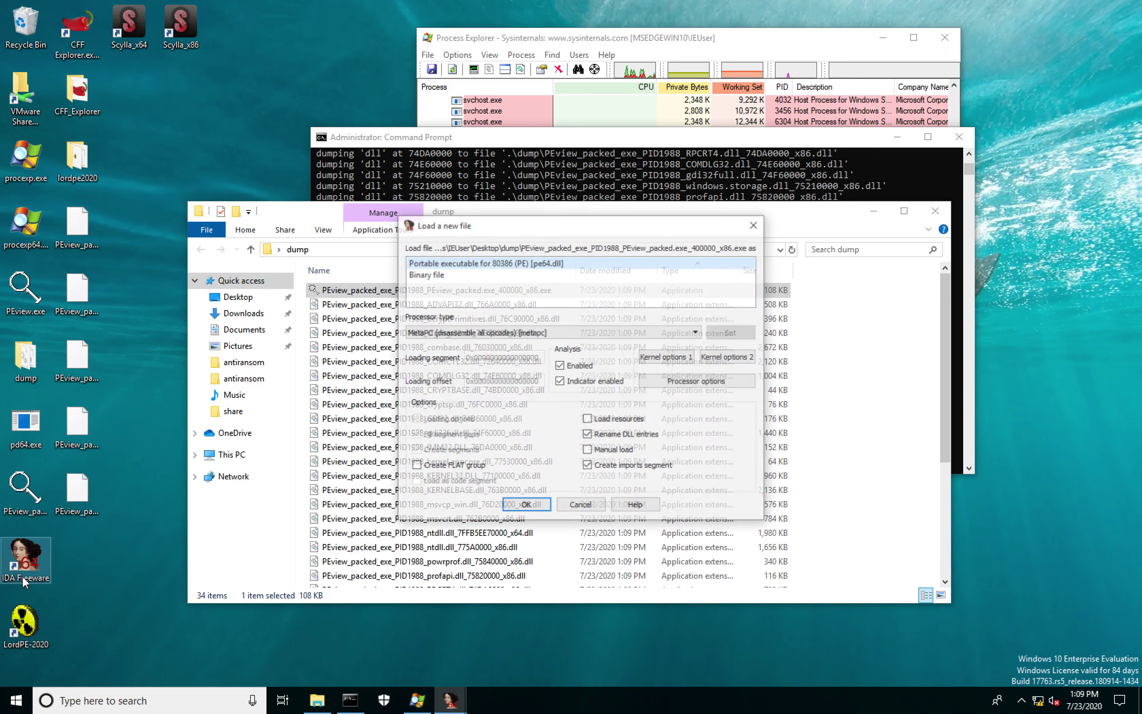
left_click(537, 505)
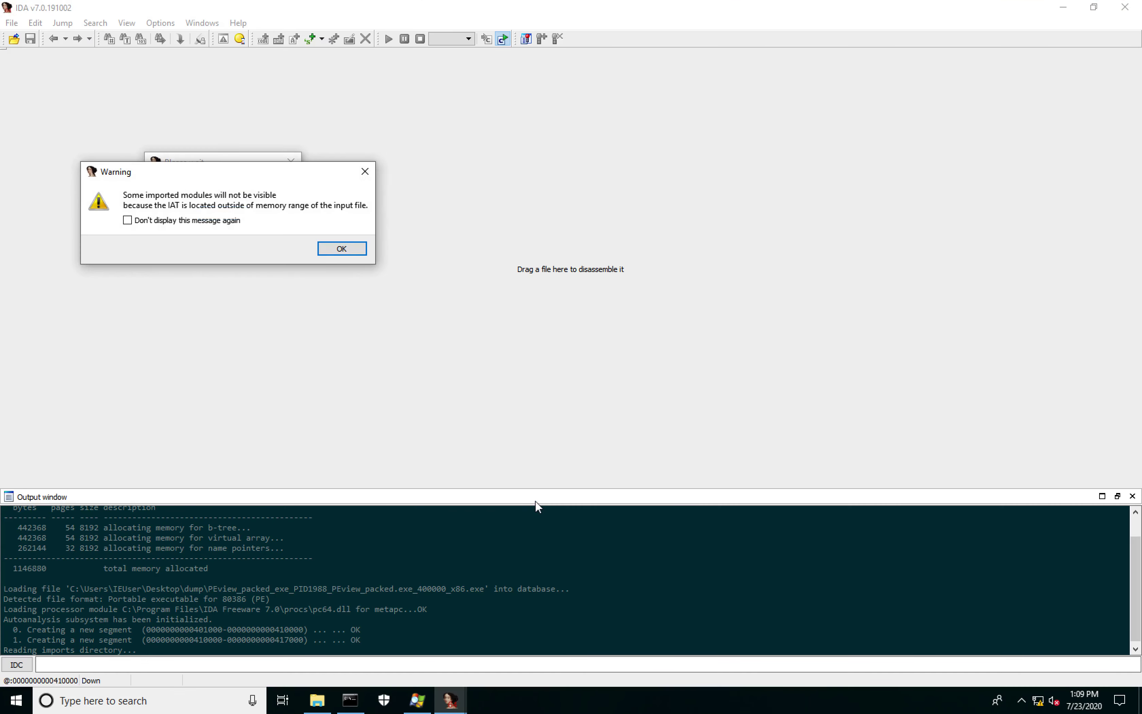
left_click(343, 248)
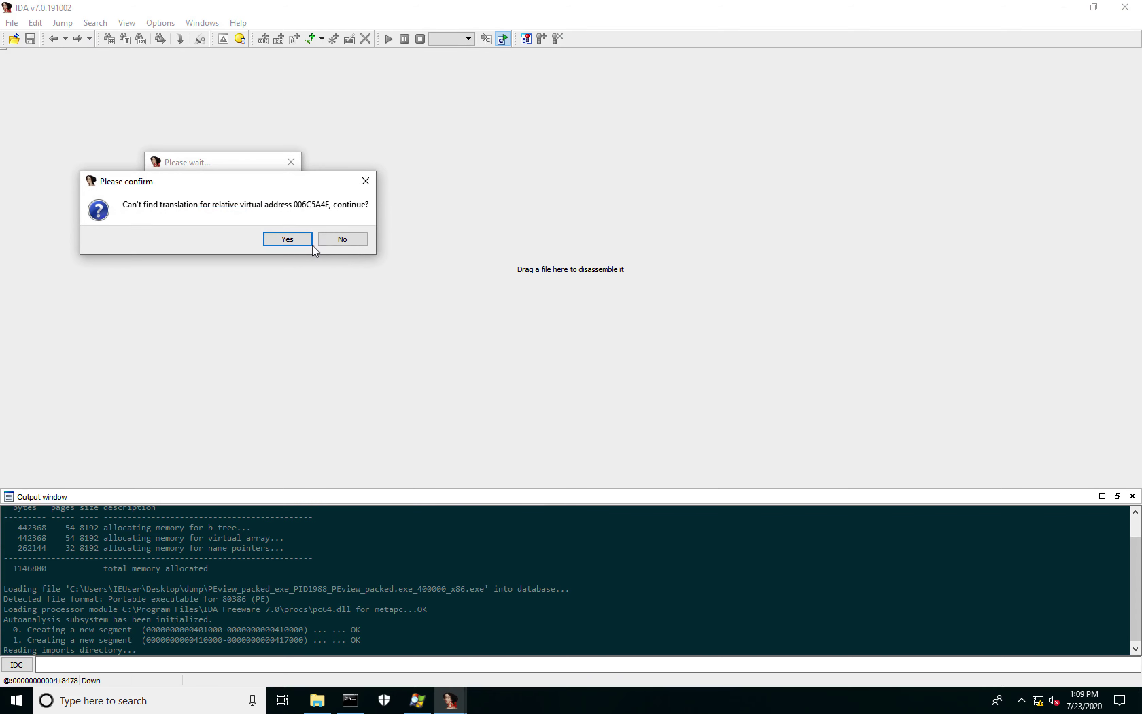
left_click(300, 244)
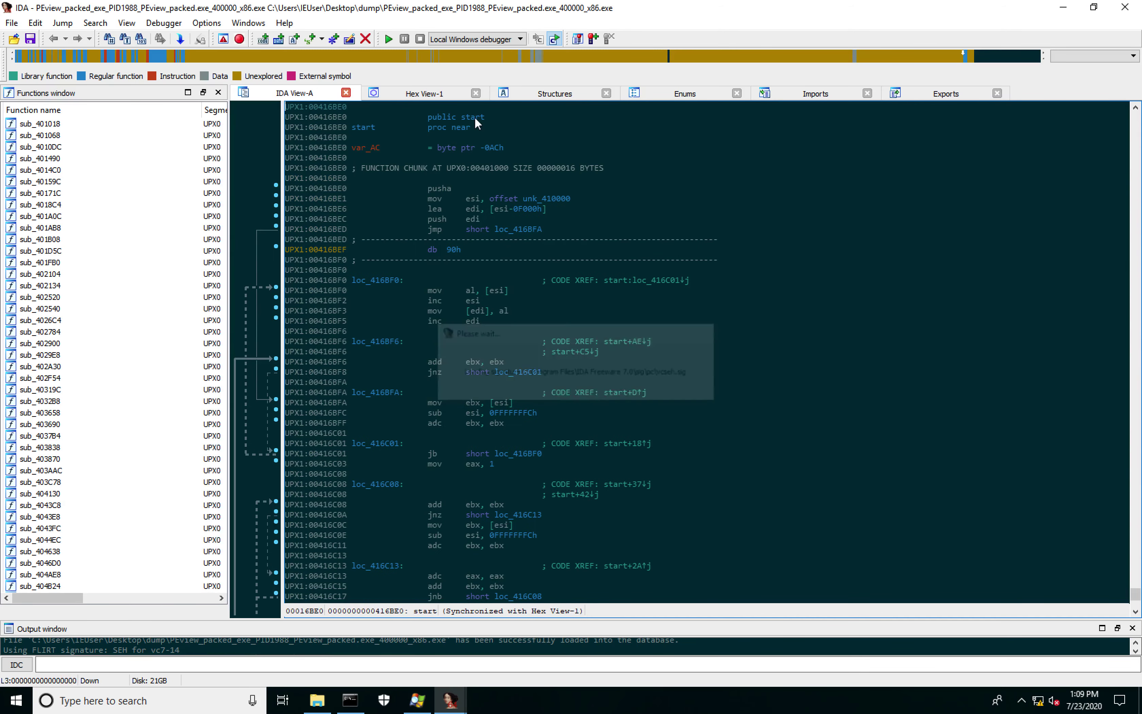
Check the imports of the dumped executable and close IDA without saving the database.
left_click(795, 96)
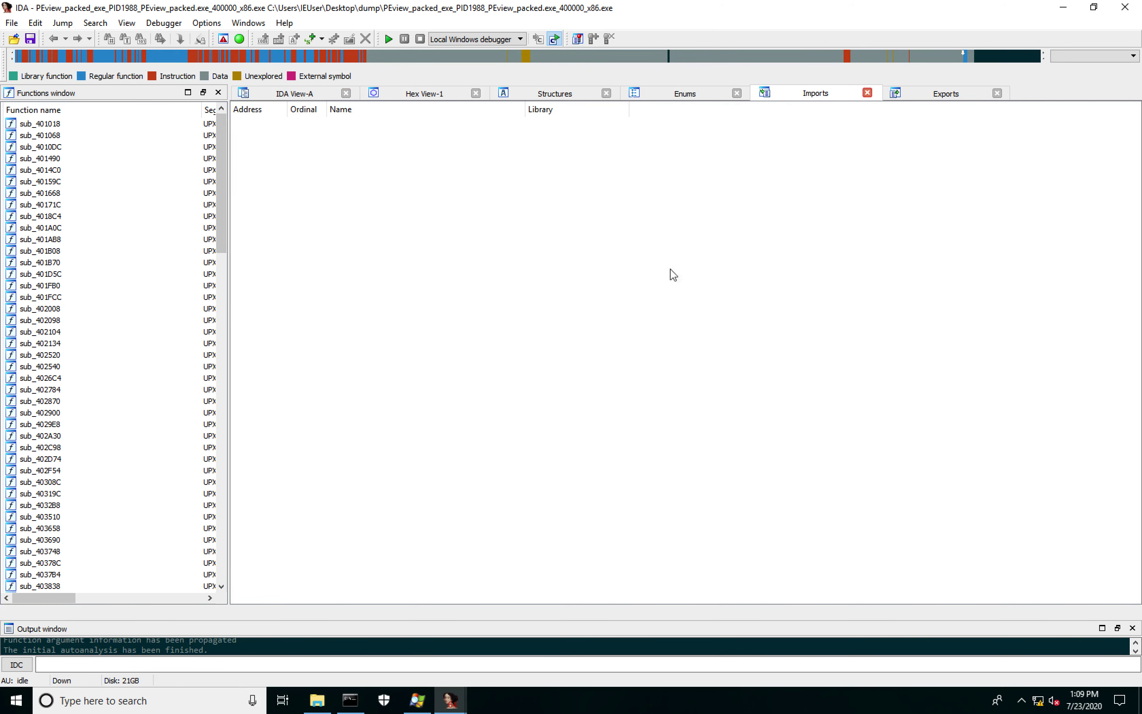
left_click(1125, 7)
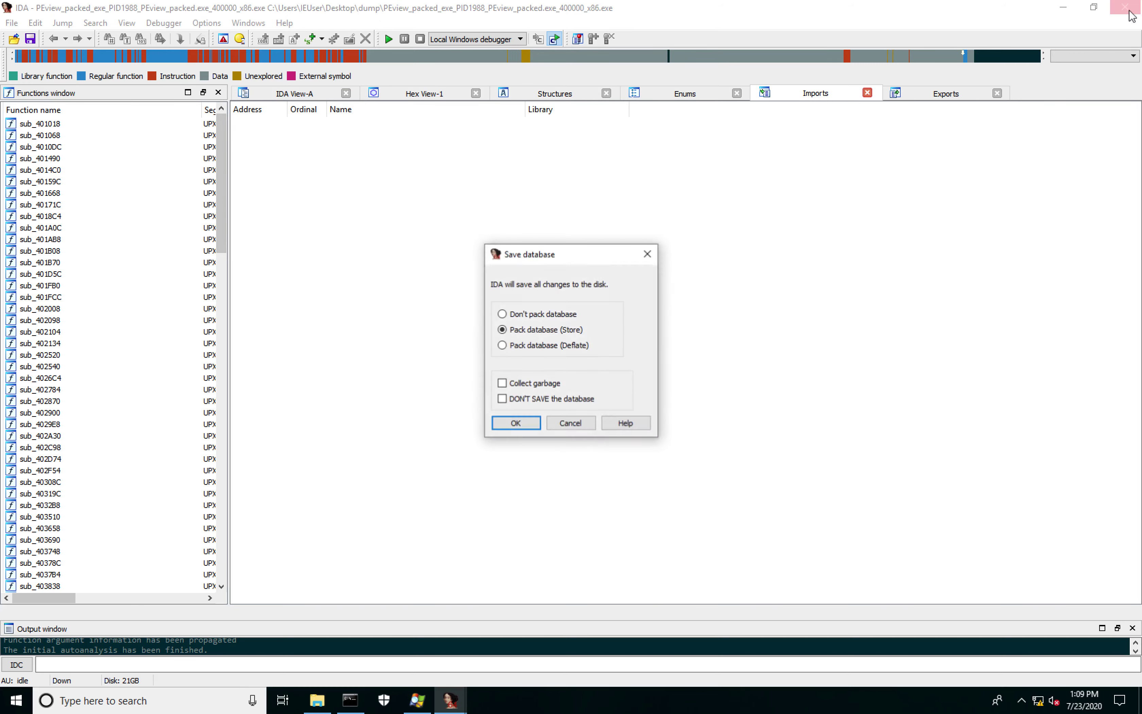
left_click(588, 403)
left_click(516, 423)
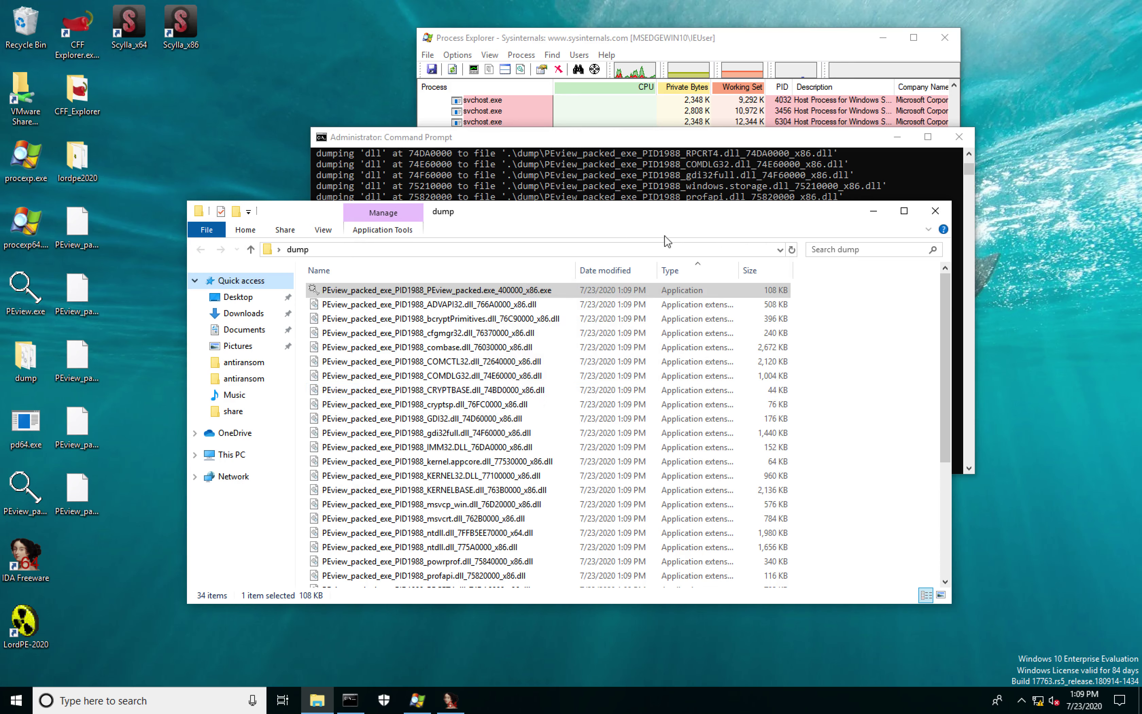
Delete all the dumped files from the dump folder.
left_click(655, 162)
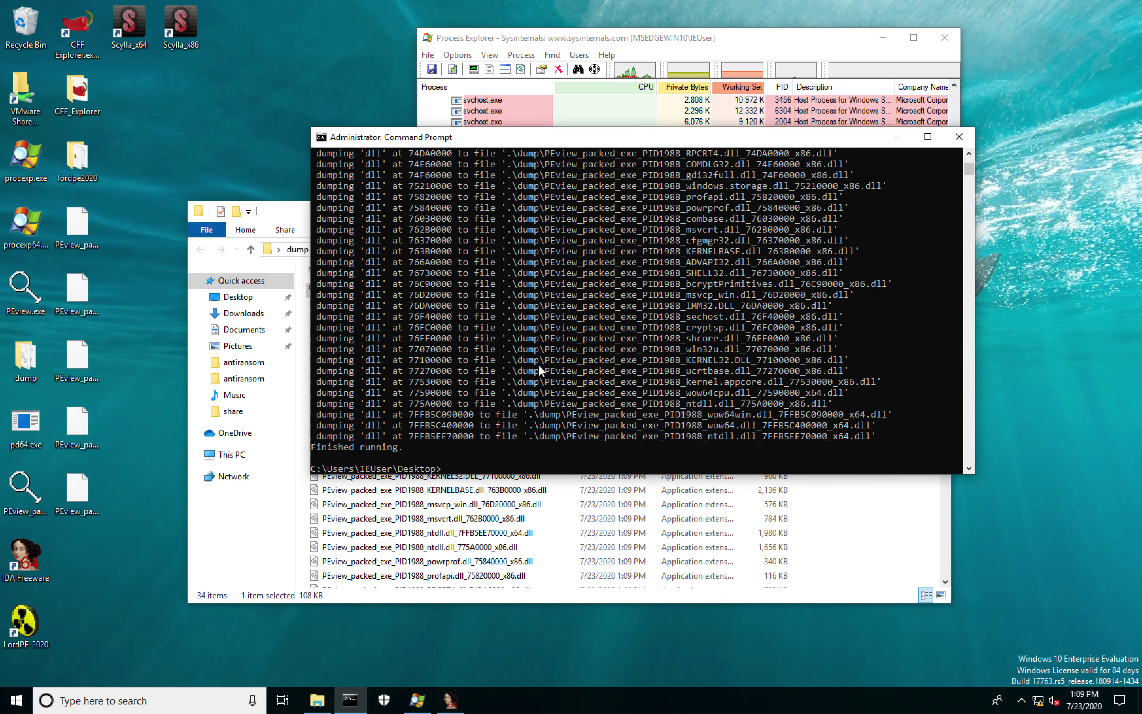
left_click(507, 534)
key("ctrl+a")
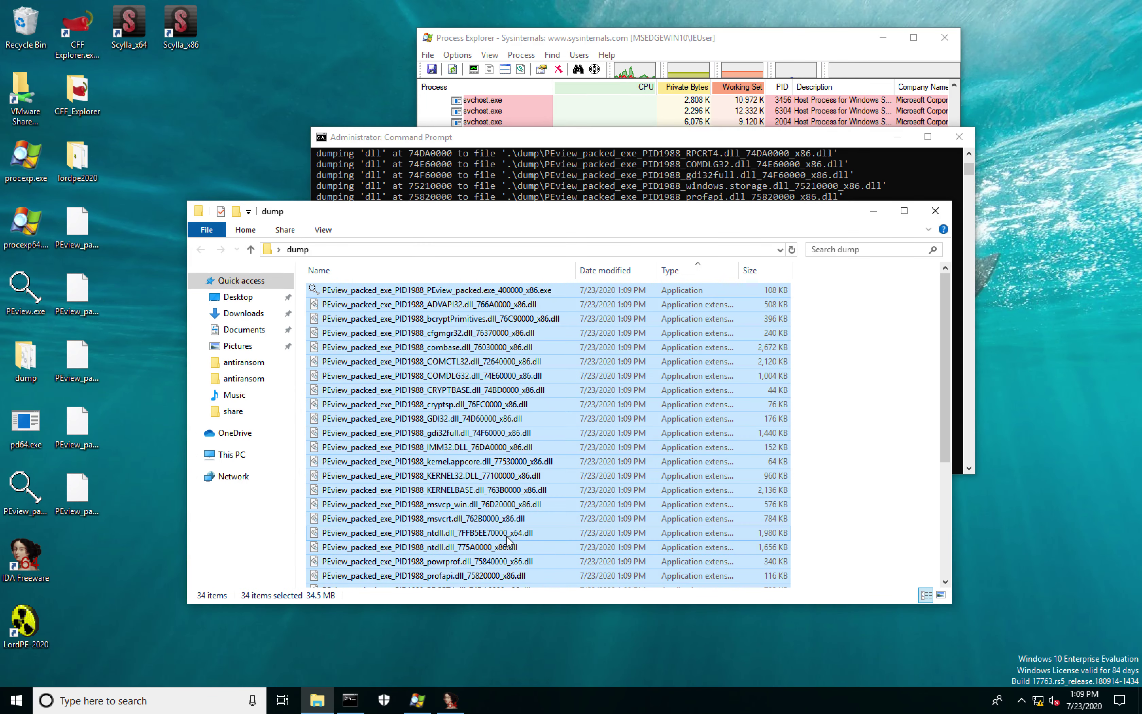
right_click(507, 537)
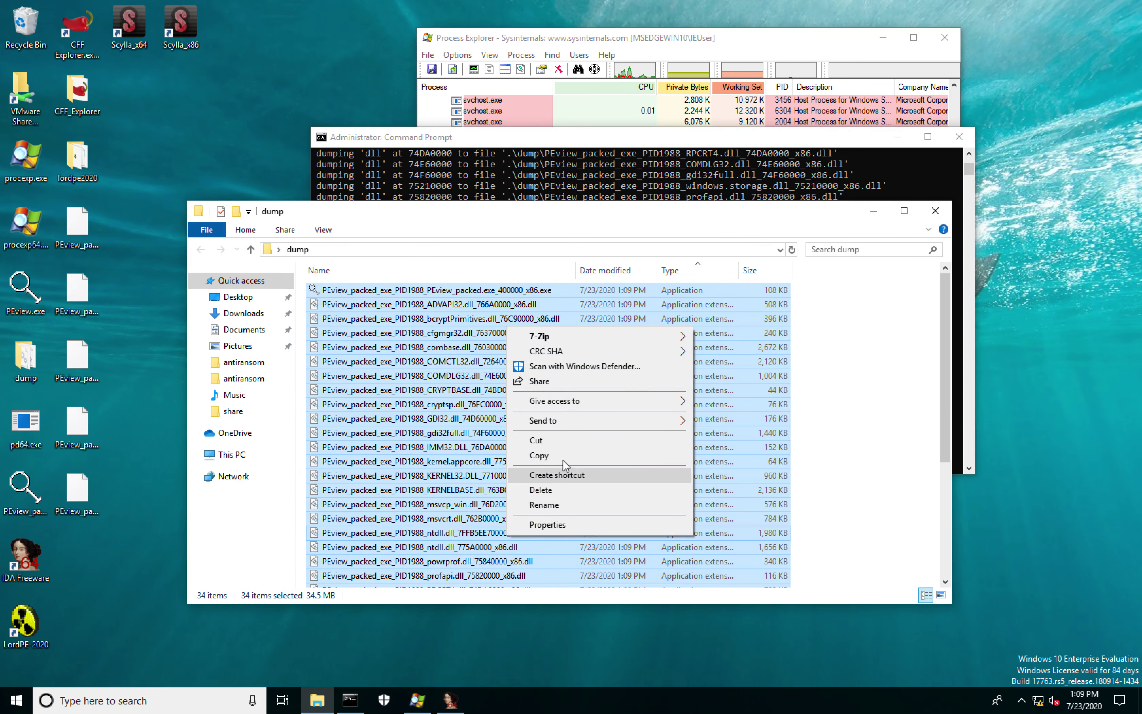
left_click(539, 489)
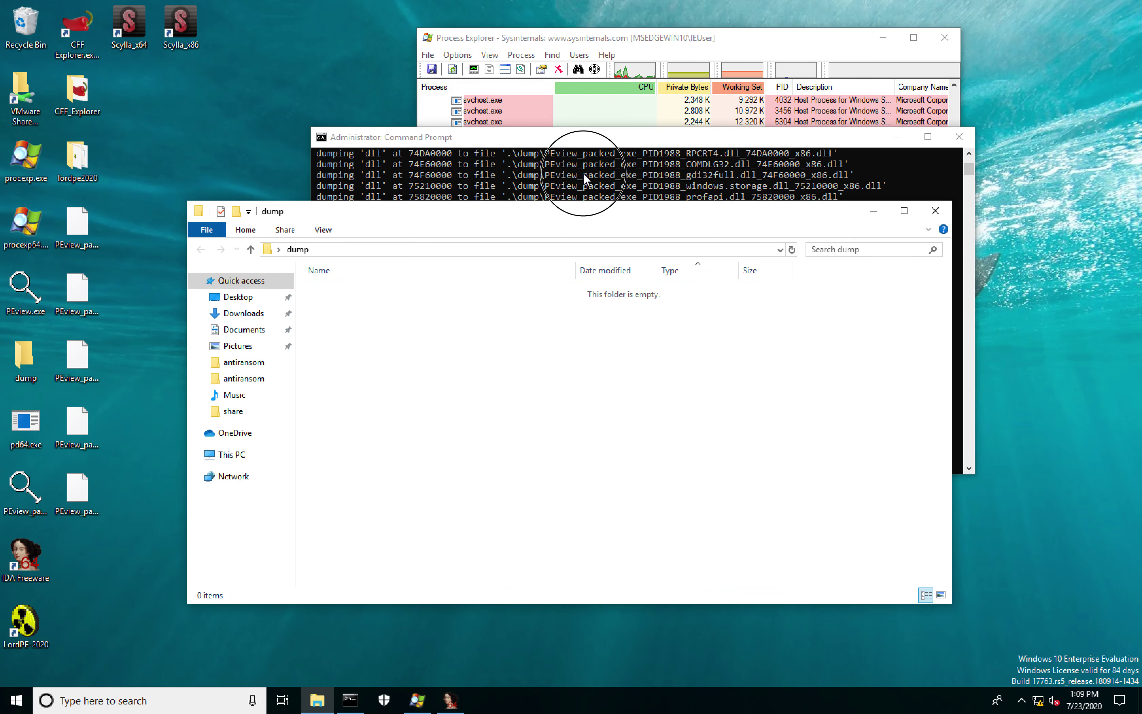
Dump the process again without import reconstruction using pd64.exe -pid 6536 -o .\dump -ni, and return to the dump folder.
left_click(583, 174)
key("Up")
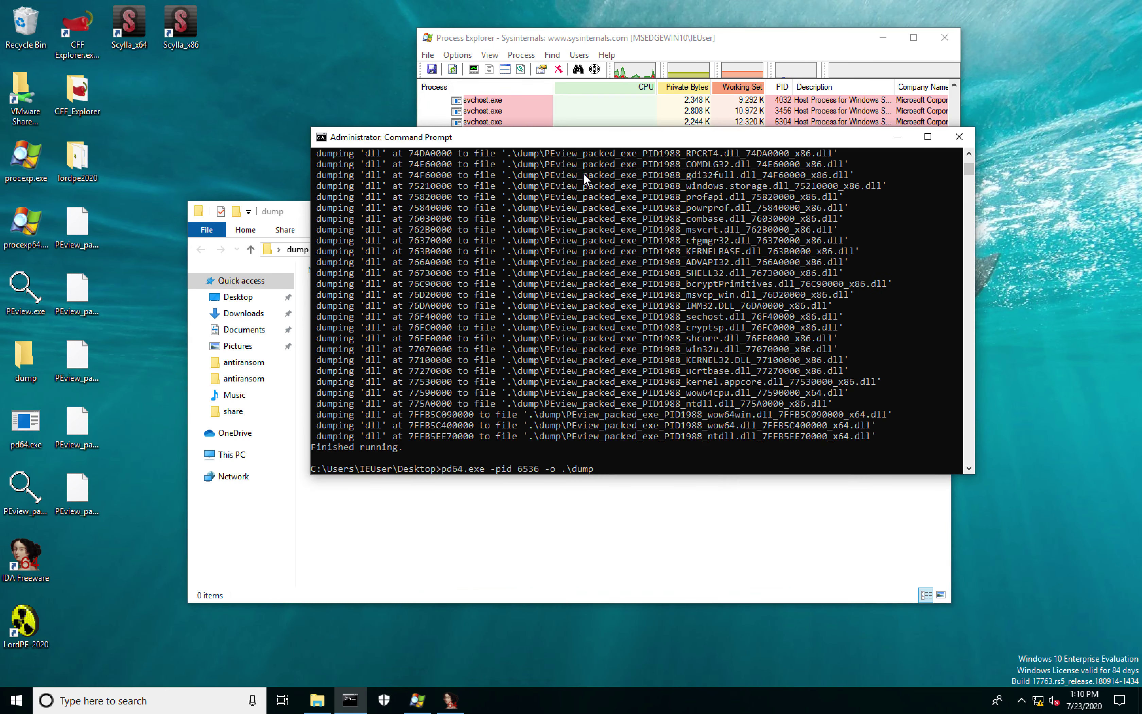
type("-ni")
key("Return")
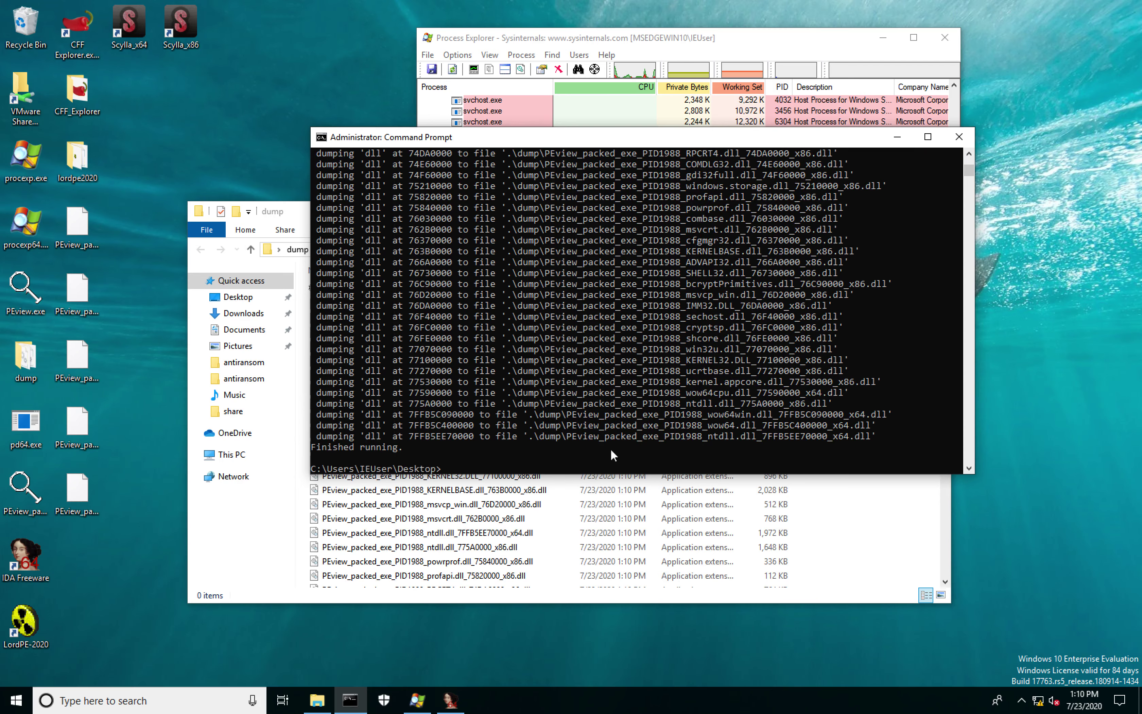
left_click(614, 518)
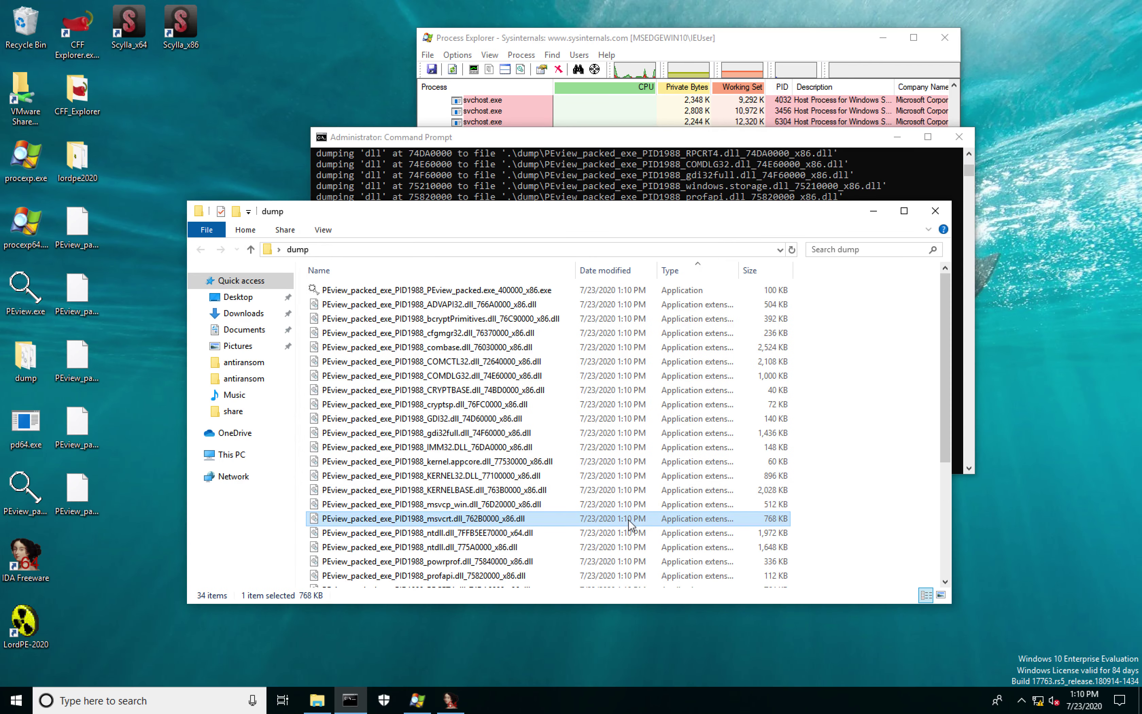
left_click(533, 291)
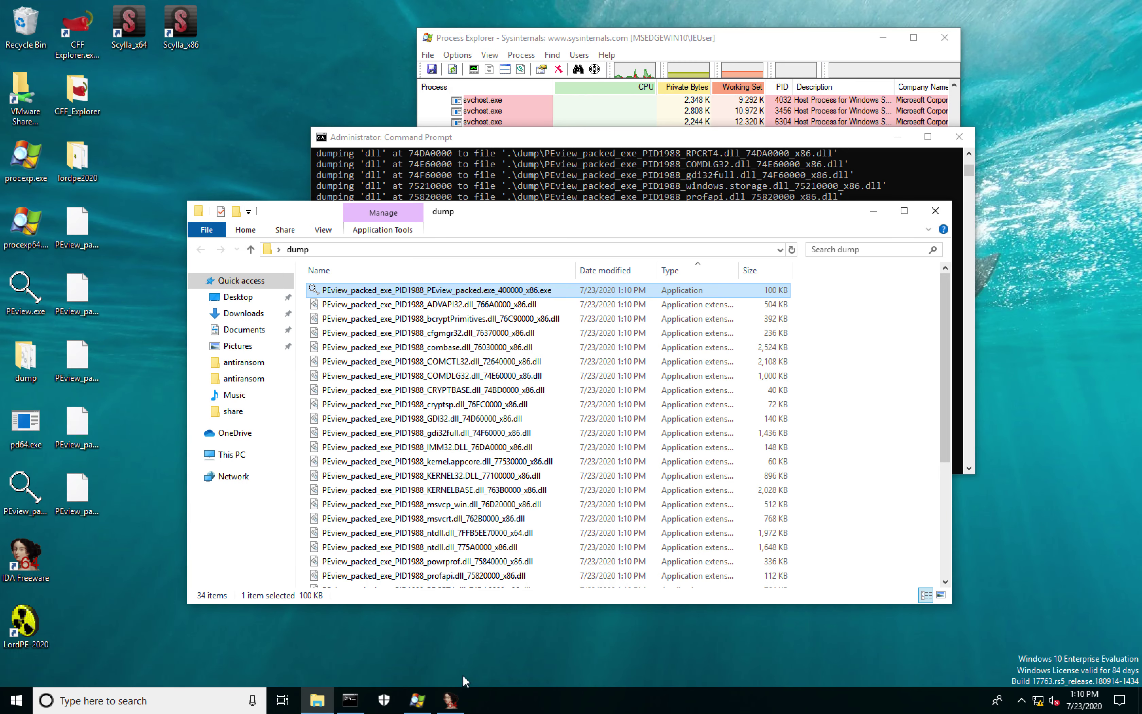
left_click(451, 700)
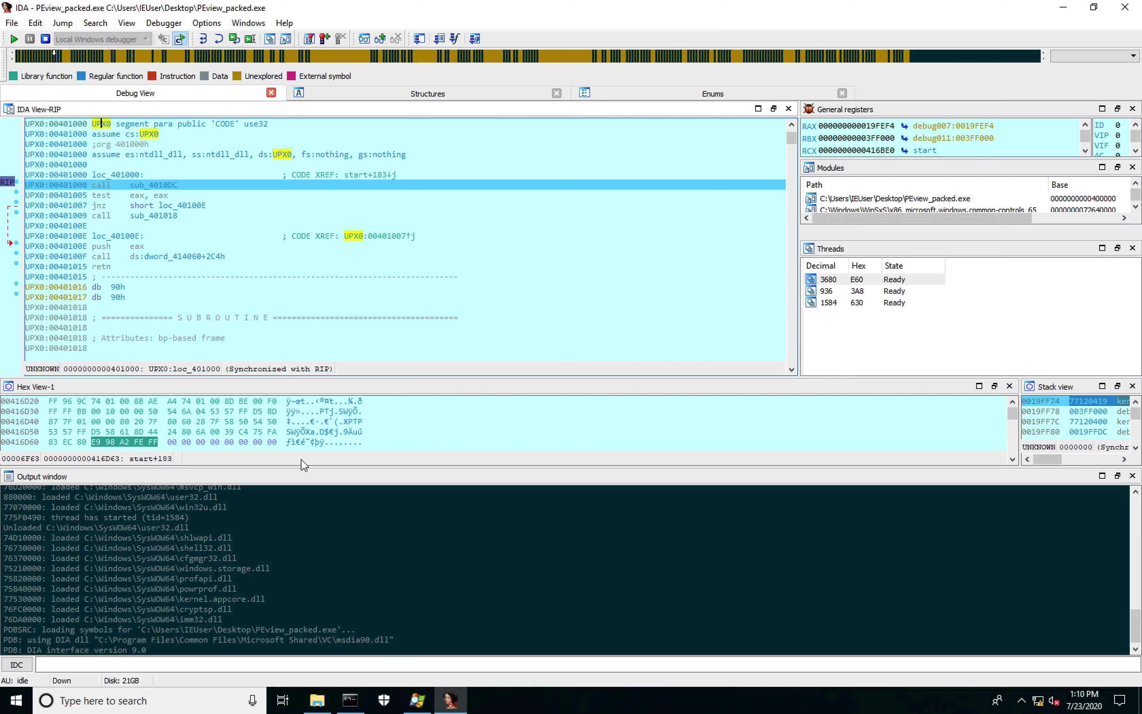
left_click(1063, 6)
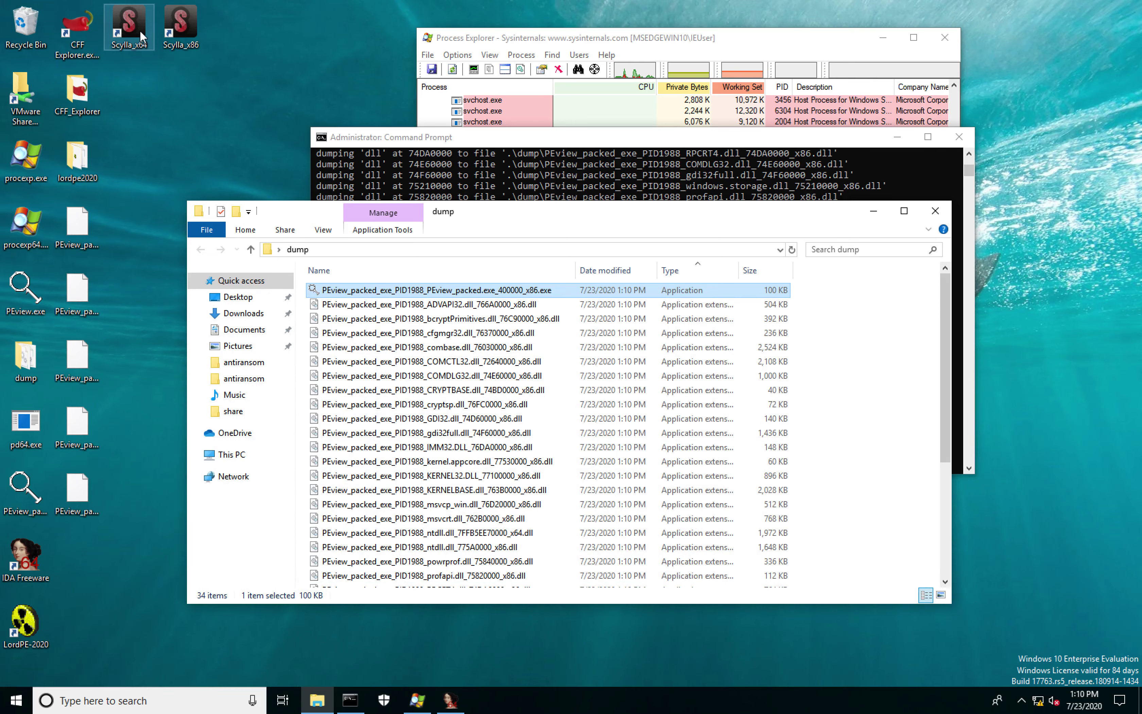
left_click(120, 52)
left_click_drag(119, 52, 265, 37)
left_click(233, 111)
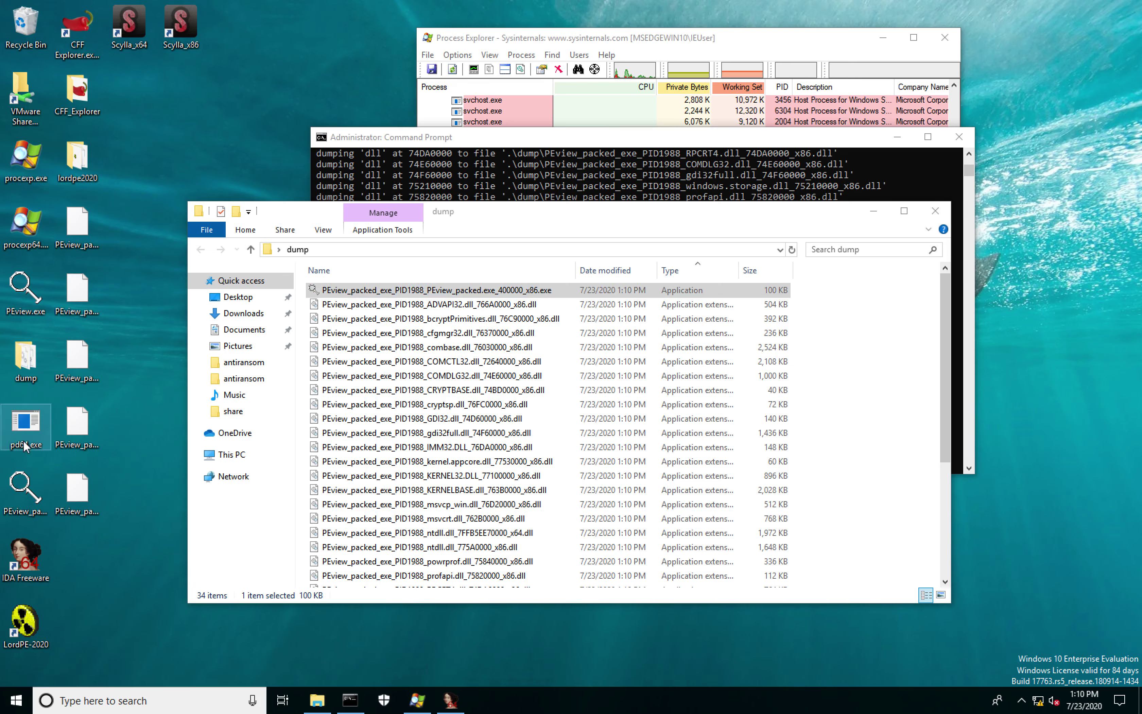
Check the file type of PEview_packed.exe in CFF Explorer and close it.
left_click_drag(22, 501, 75, 32)
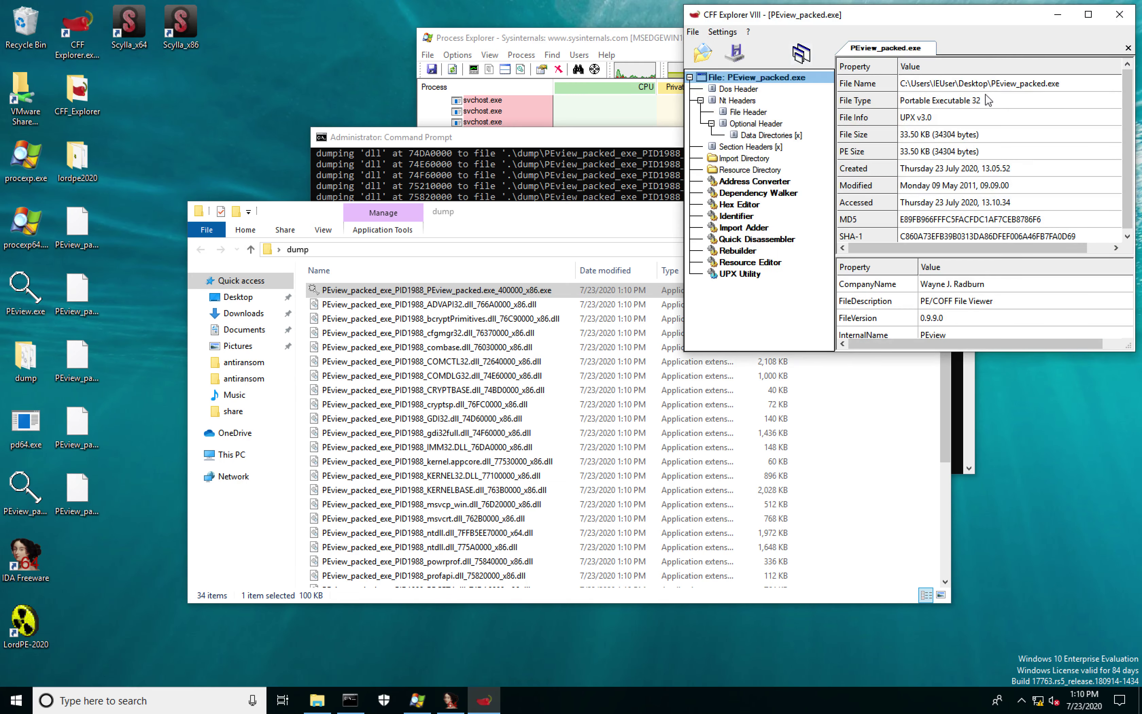
left_click(1117, 17)
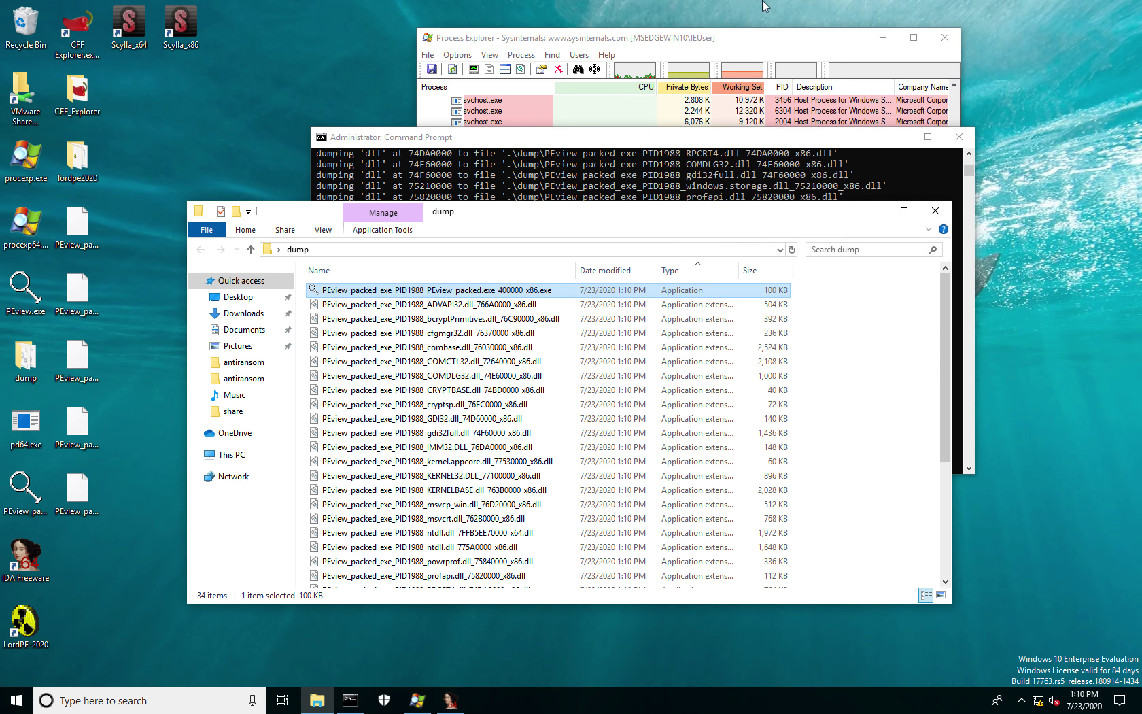
Launch Scylla x86 and attach it to the running PEview_packed.exe process with PID 6536.
double_click(189, 33)
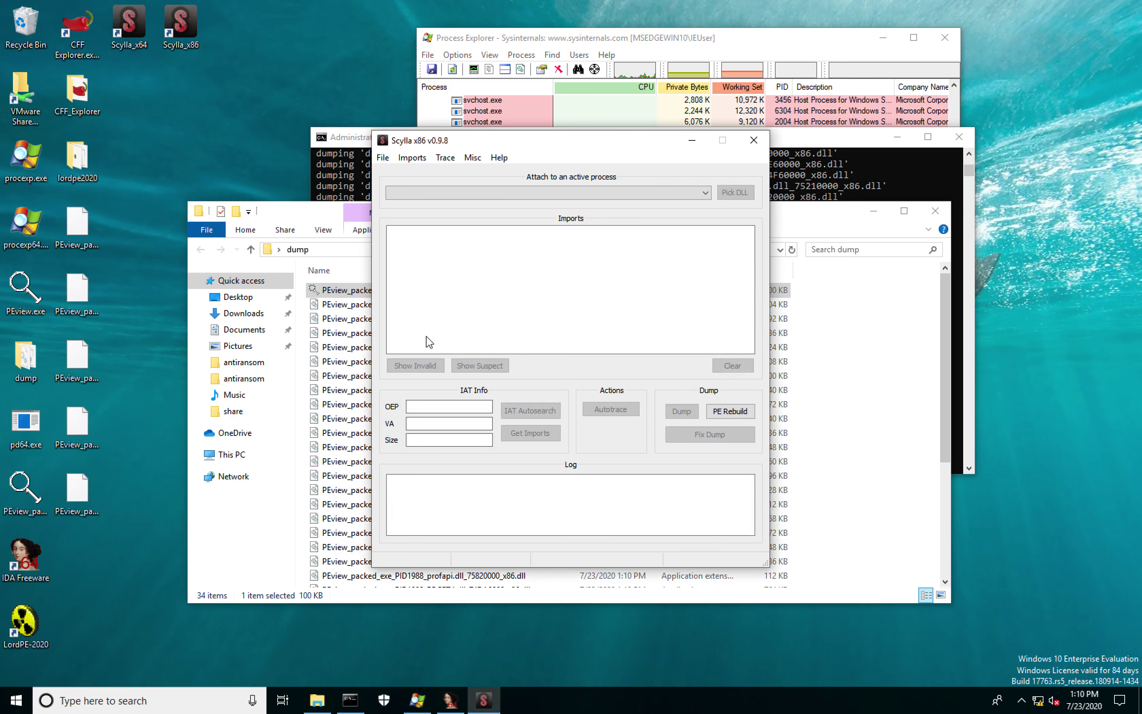
left_click(571, 192)
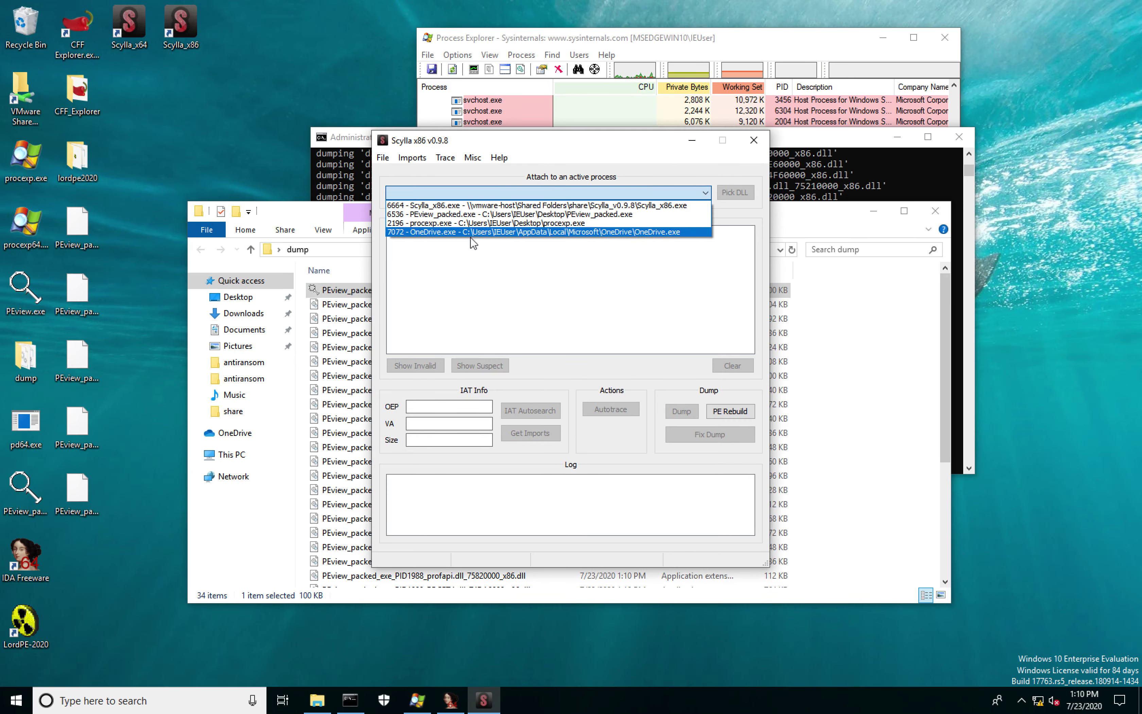
left_click(519, 215)
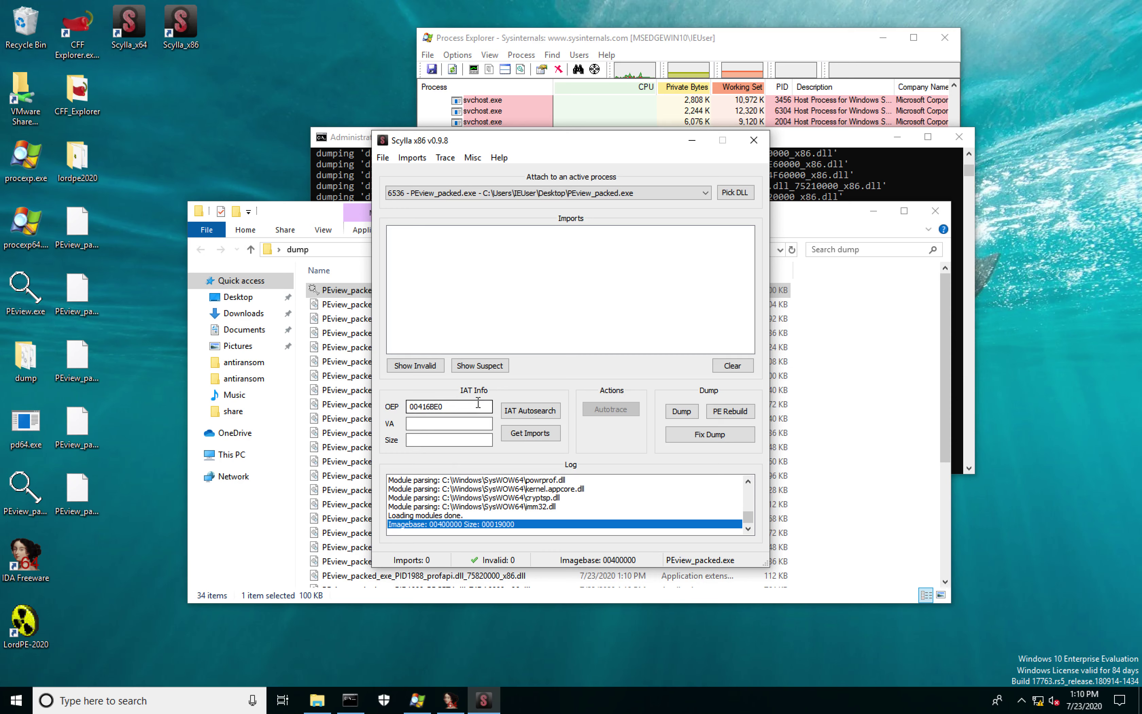
Copy the OEP address 00416BE0 from Scylla and jump to that address in IDA's debug view.
double_click(464, 405)
key("ctrl+c")
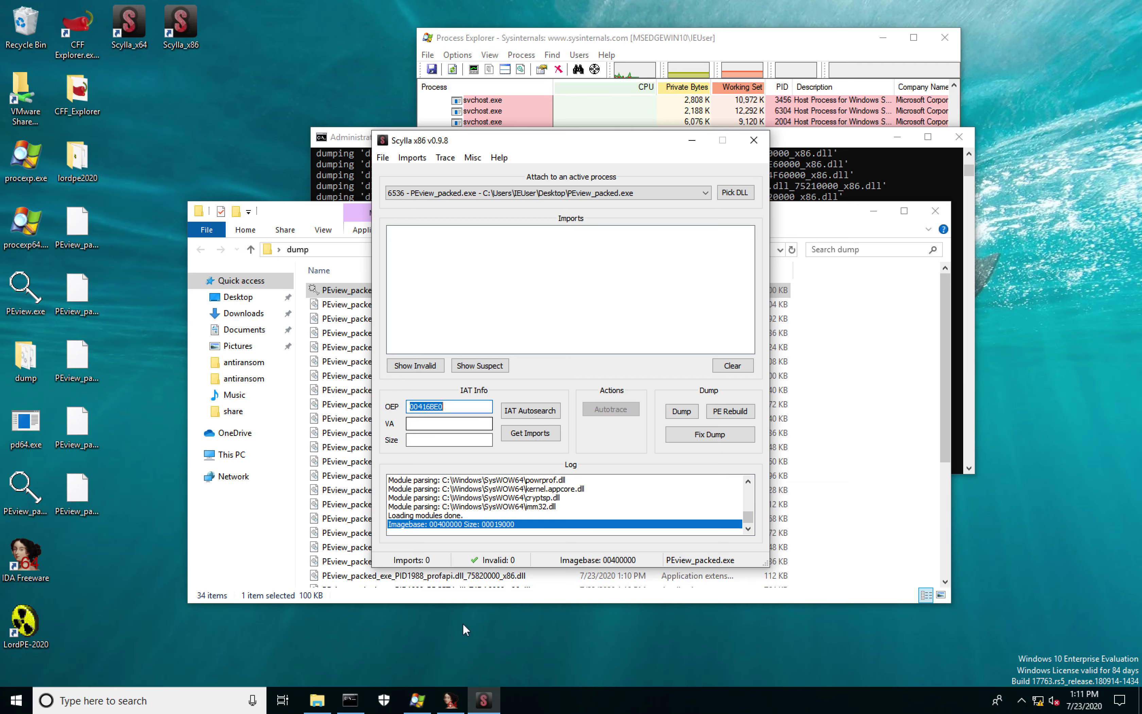
left_click(451, 700)
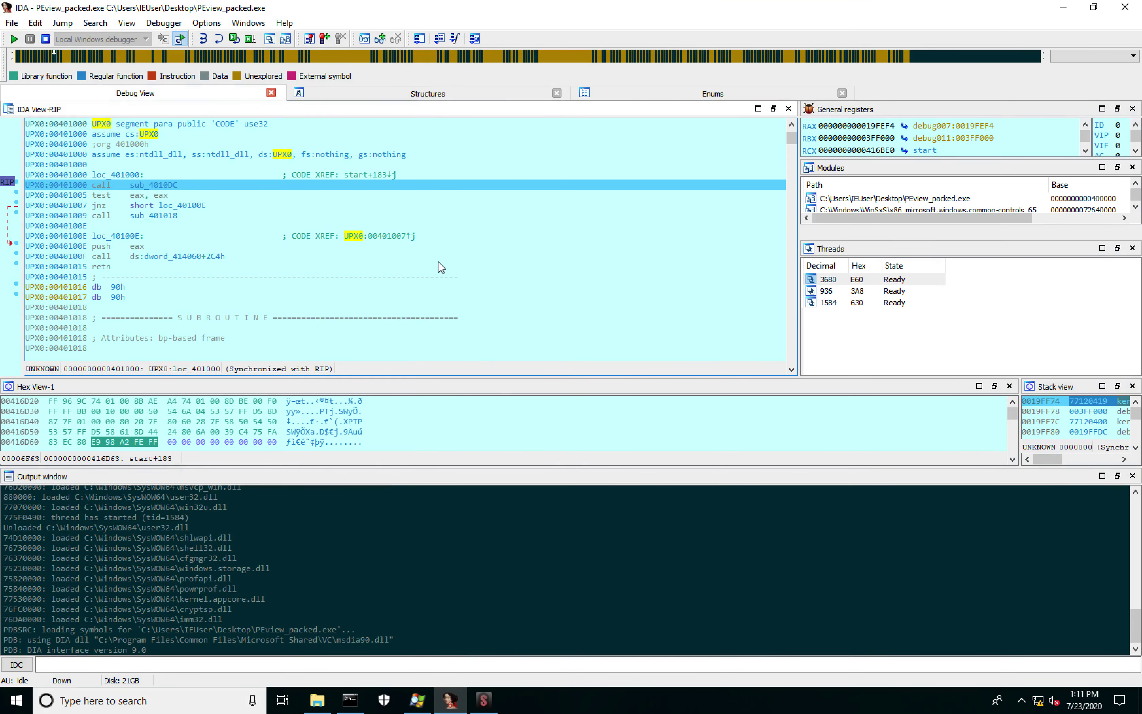
key("g")
key("ctrl+v")
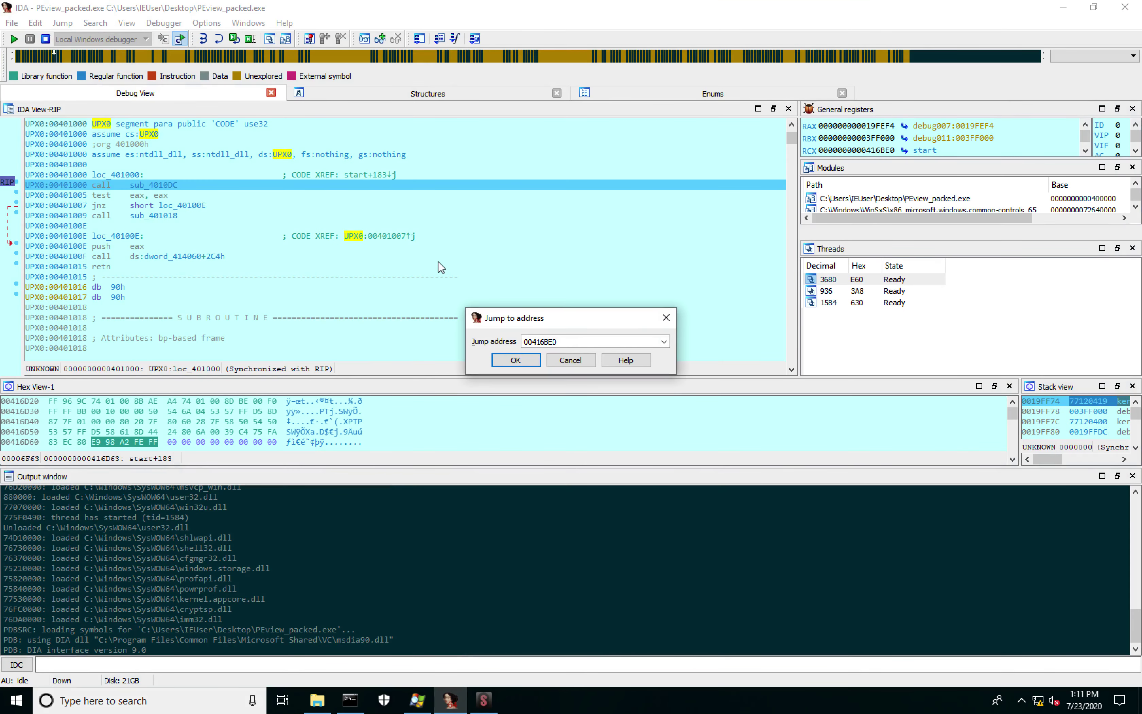
key("Return")
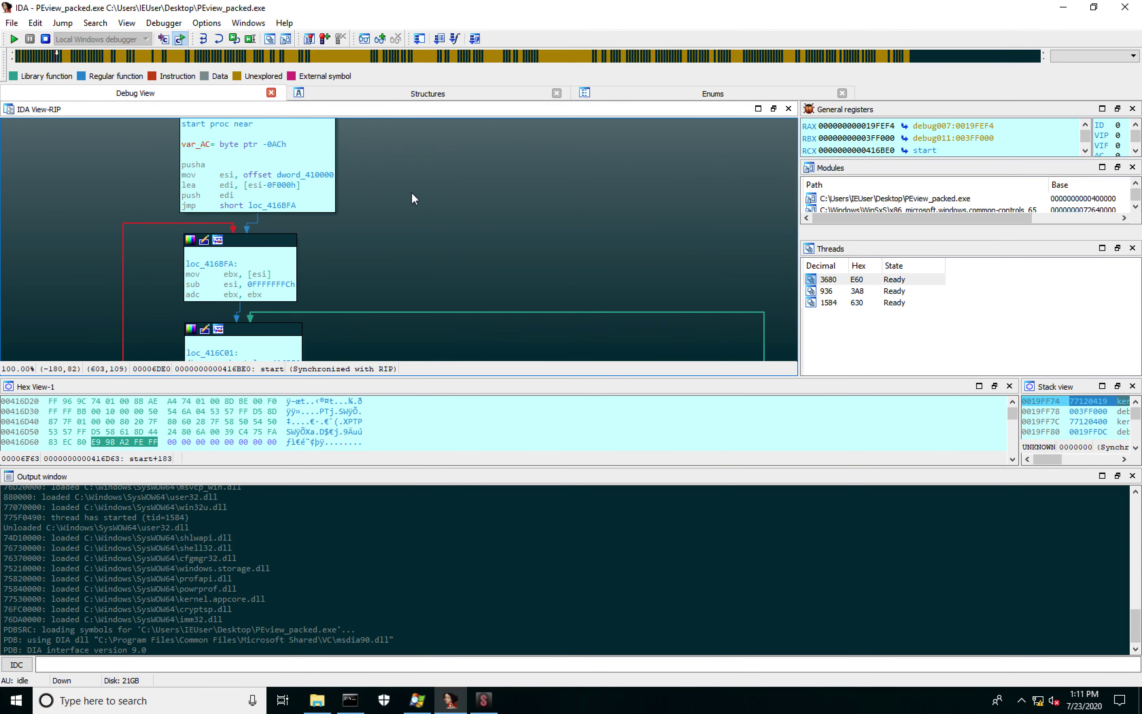
Trace the unpacking stub's graph to its final jump and follow it to loc_401000.
scroll(607, 212, "down", 10)
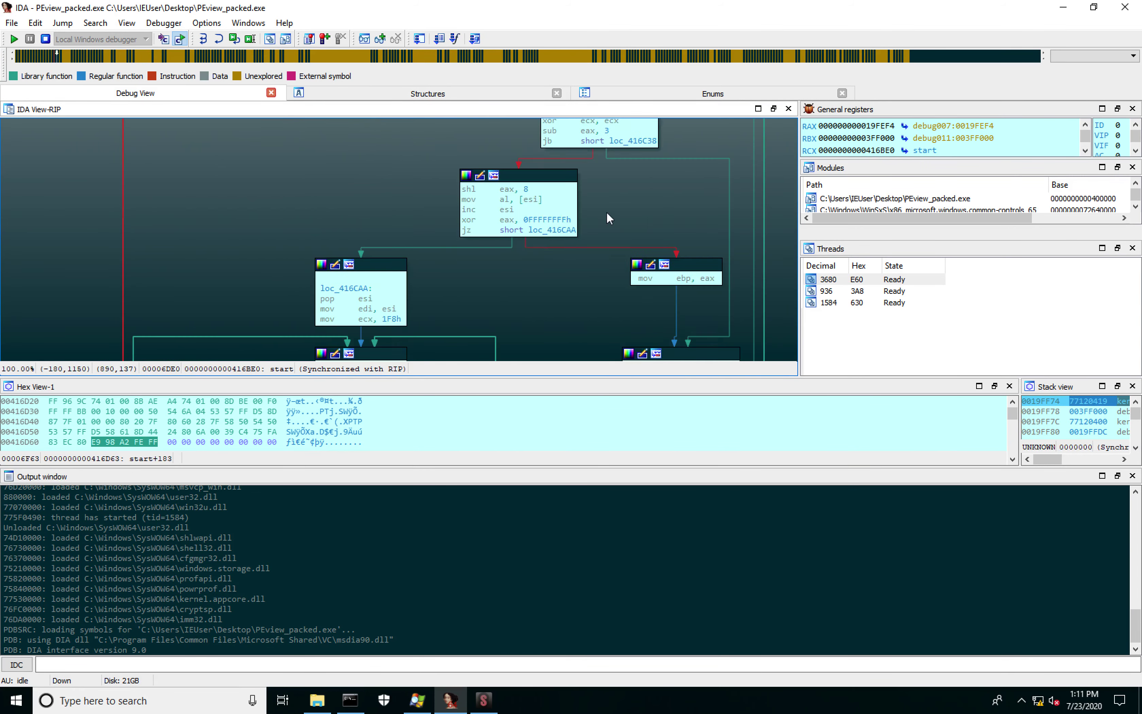
scroll(607, 213, "down", 13)
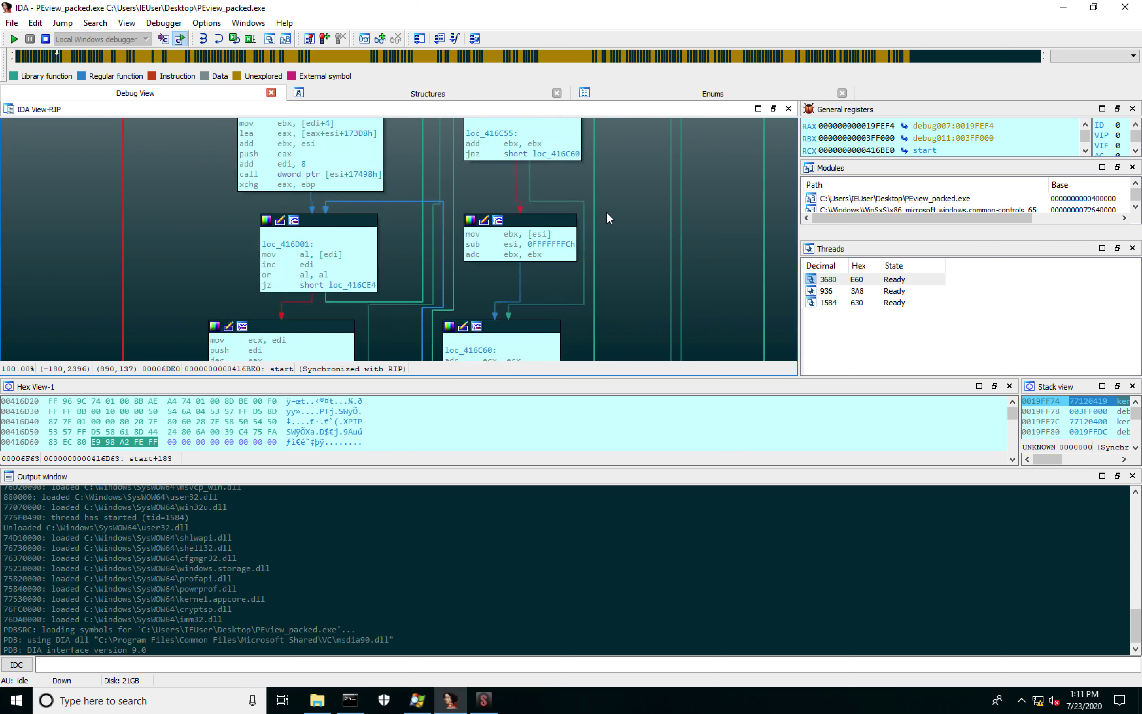
scroll(607, 211, "down", 1)
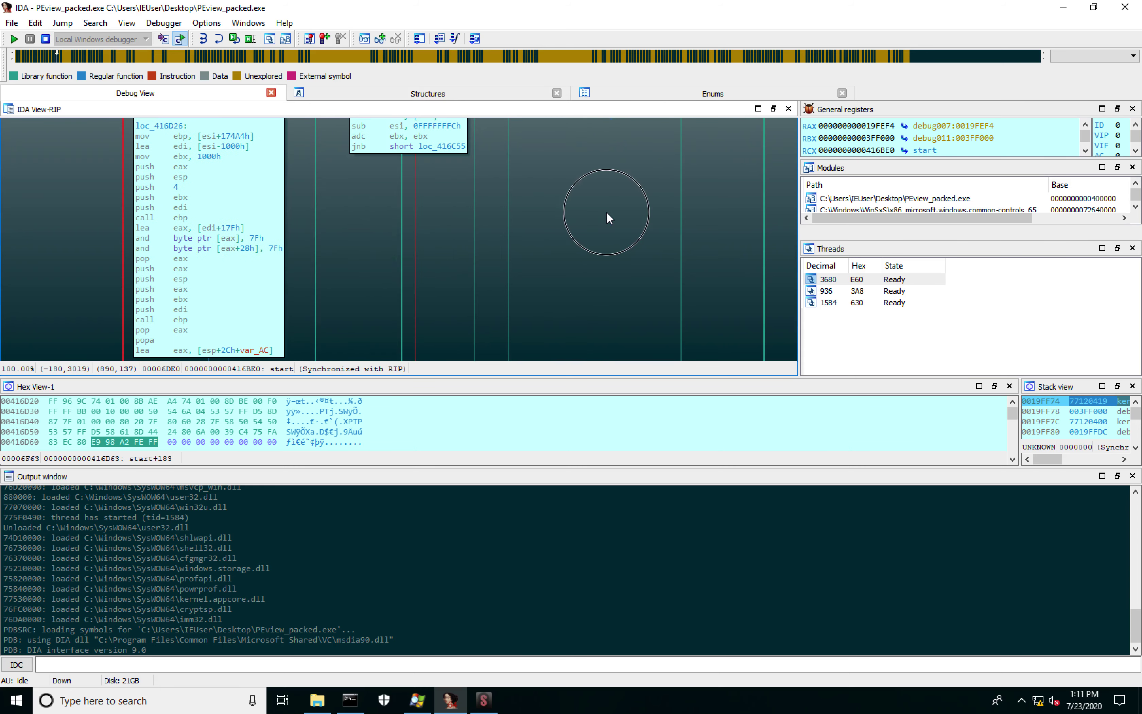
scroll(607, 218, "down", 7)
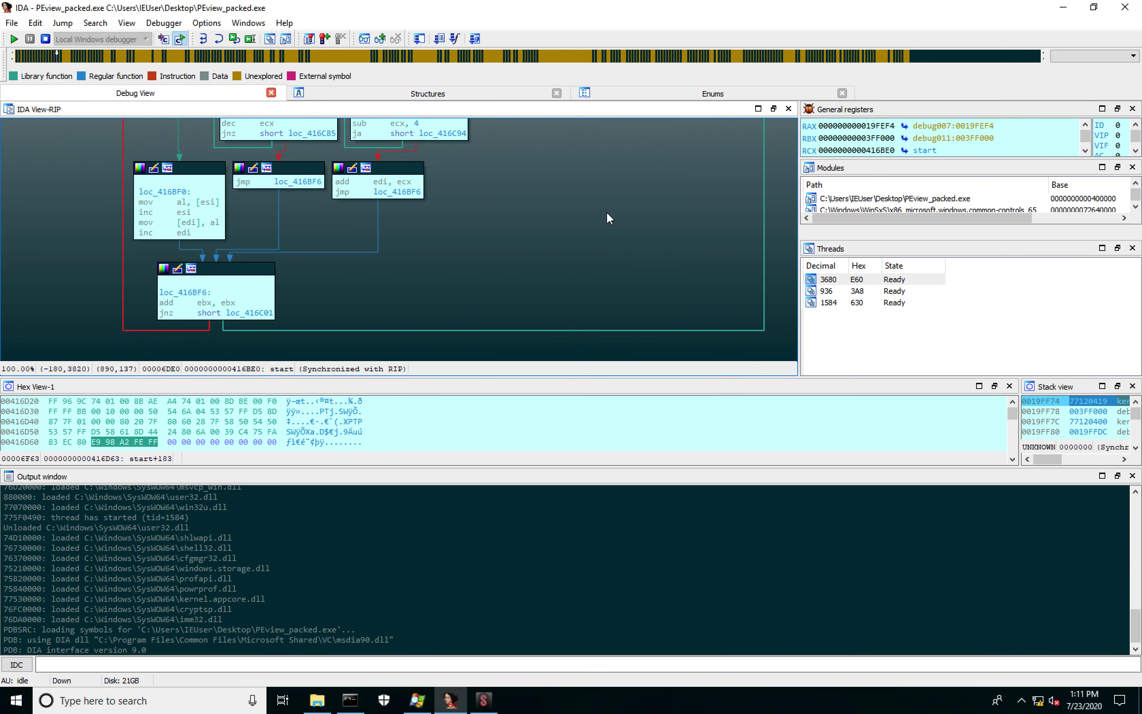
scroll(607, 212, "up", 4)
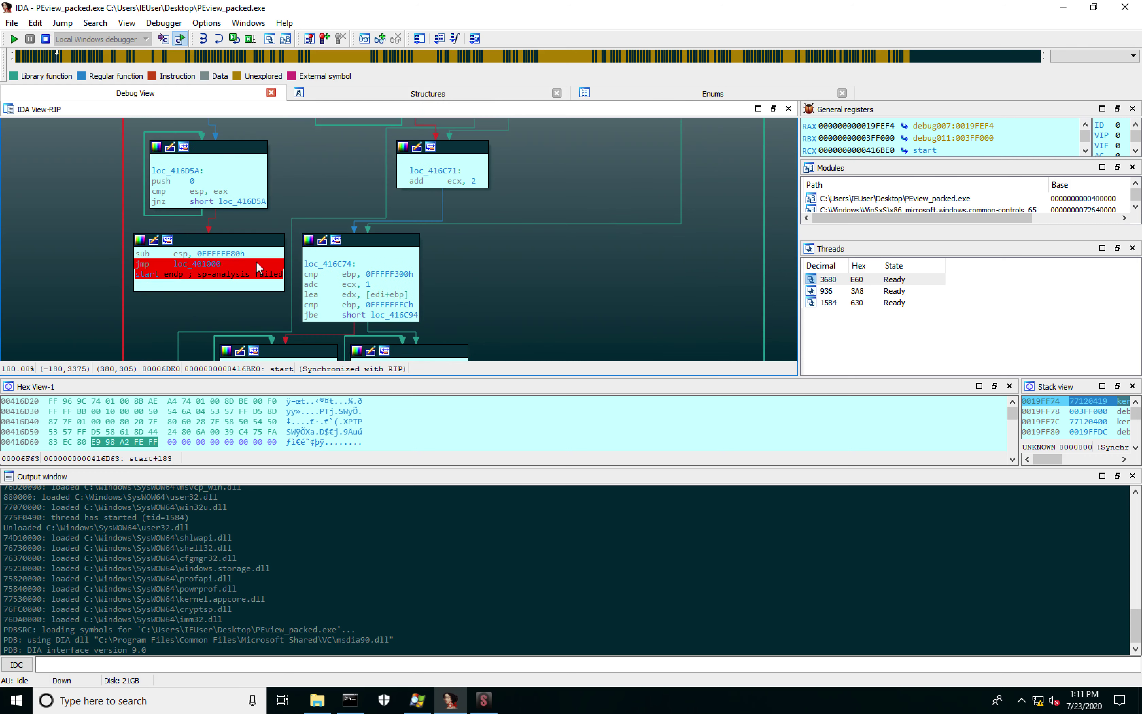
mouse_move(201, 268)
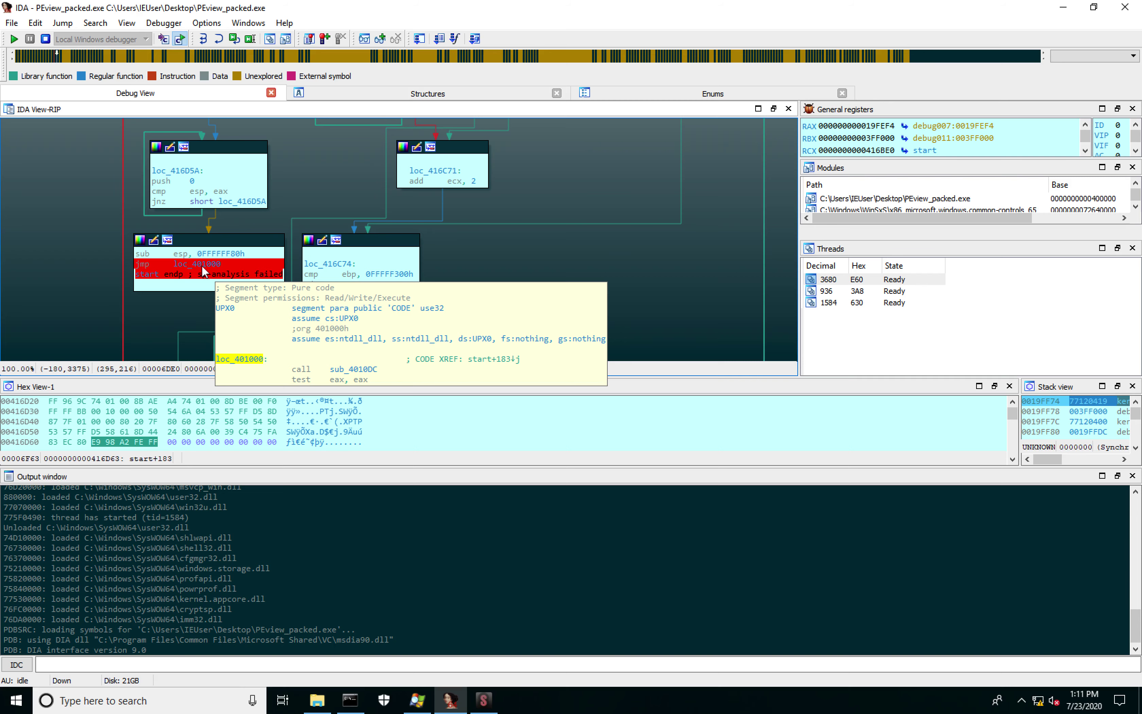
double_click(202, 265)
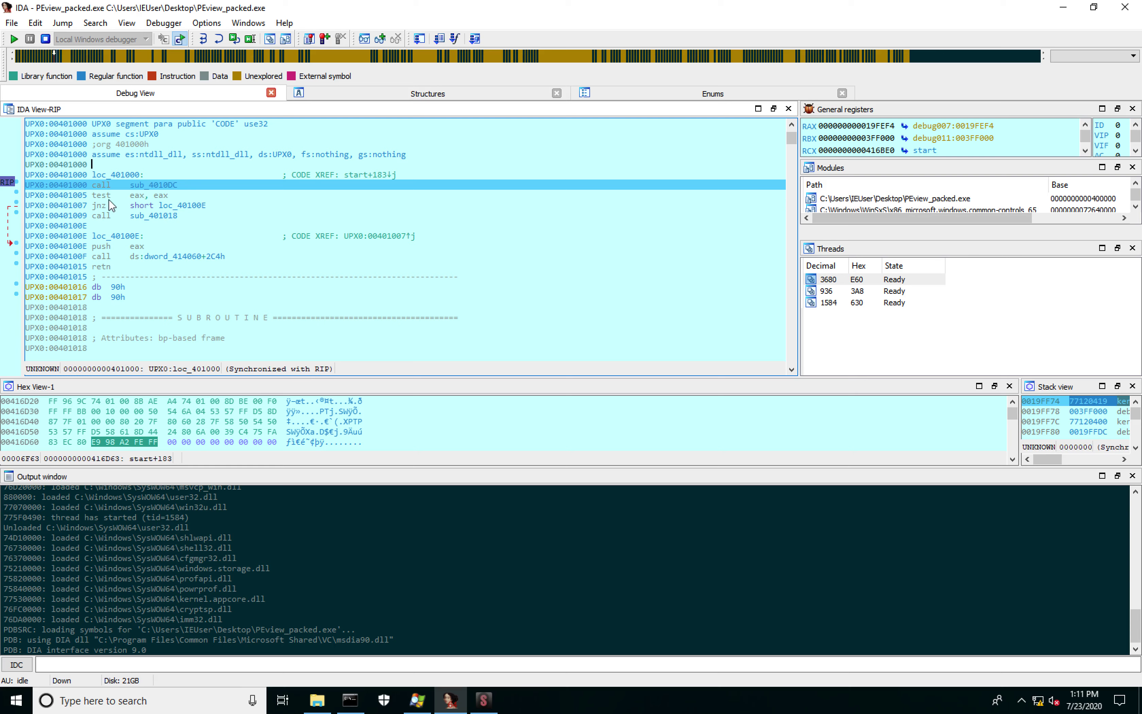
Take the real entry point address from IDA and set the OEP in Scylla to 00401000.
left_click(60, 187)
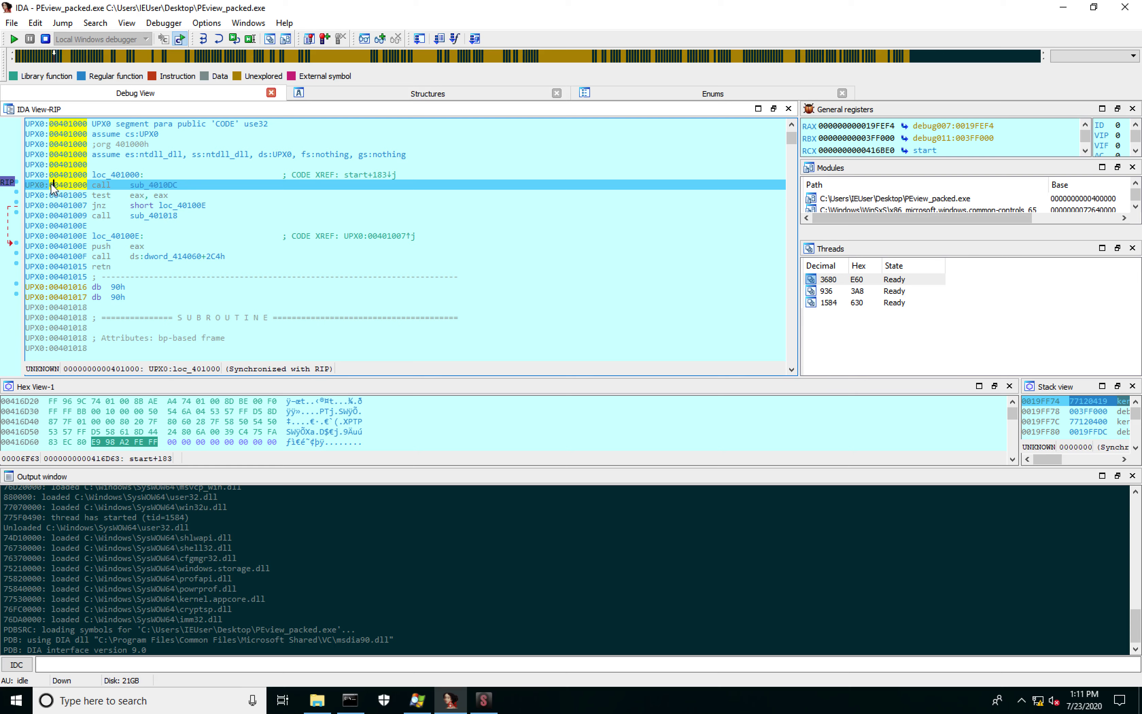
left_click_drag(53, 186, 88, 184)
left_click(483, 699)
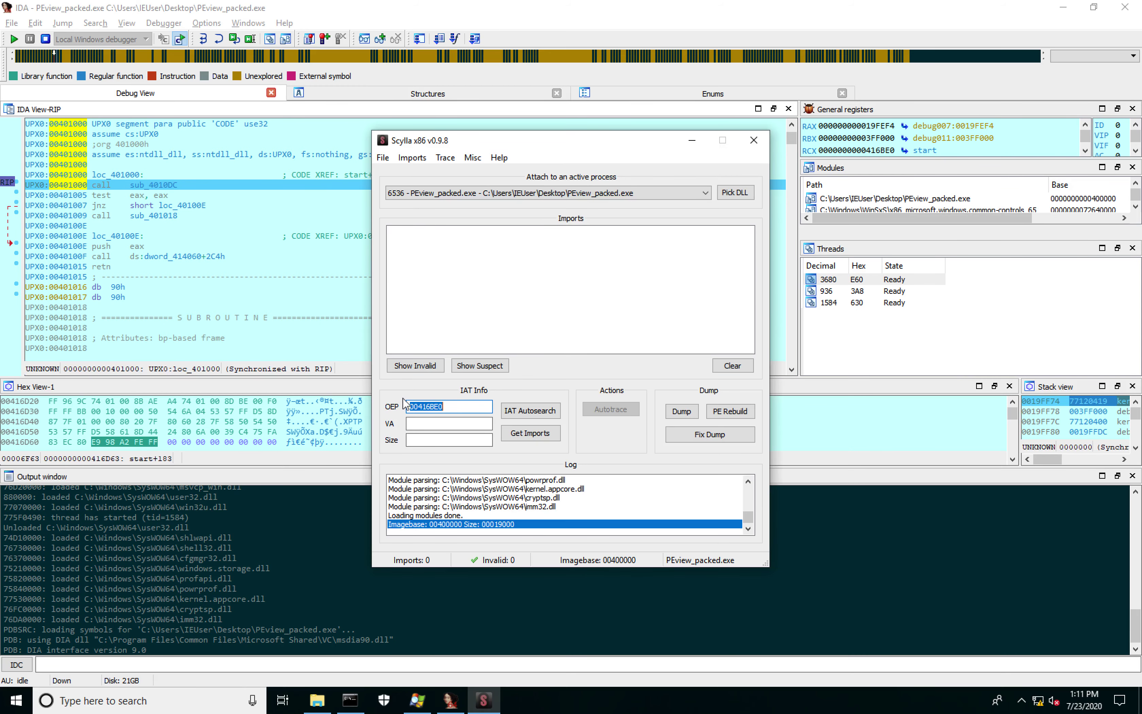
type("00401000")
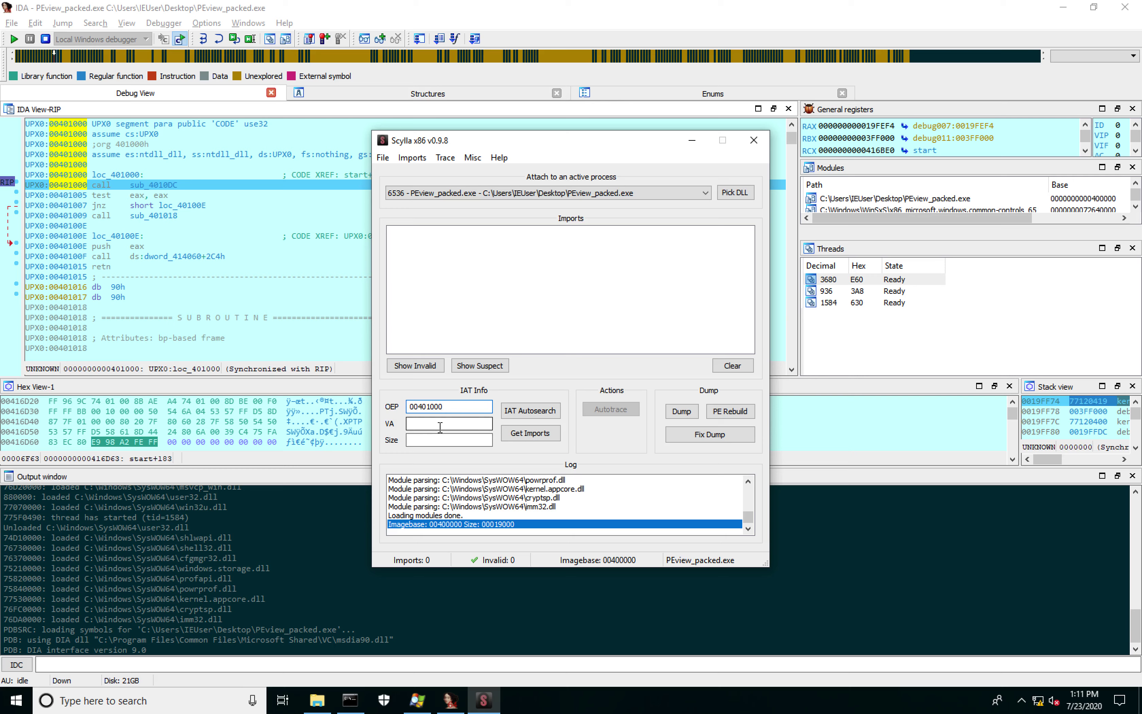
Autosearch the IAT in Scylla using the advanced search result, and get the process's imports.
left_click(479, 424)
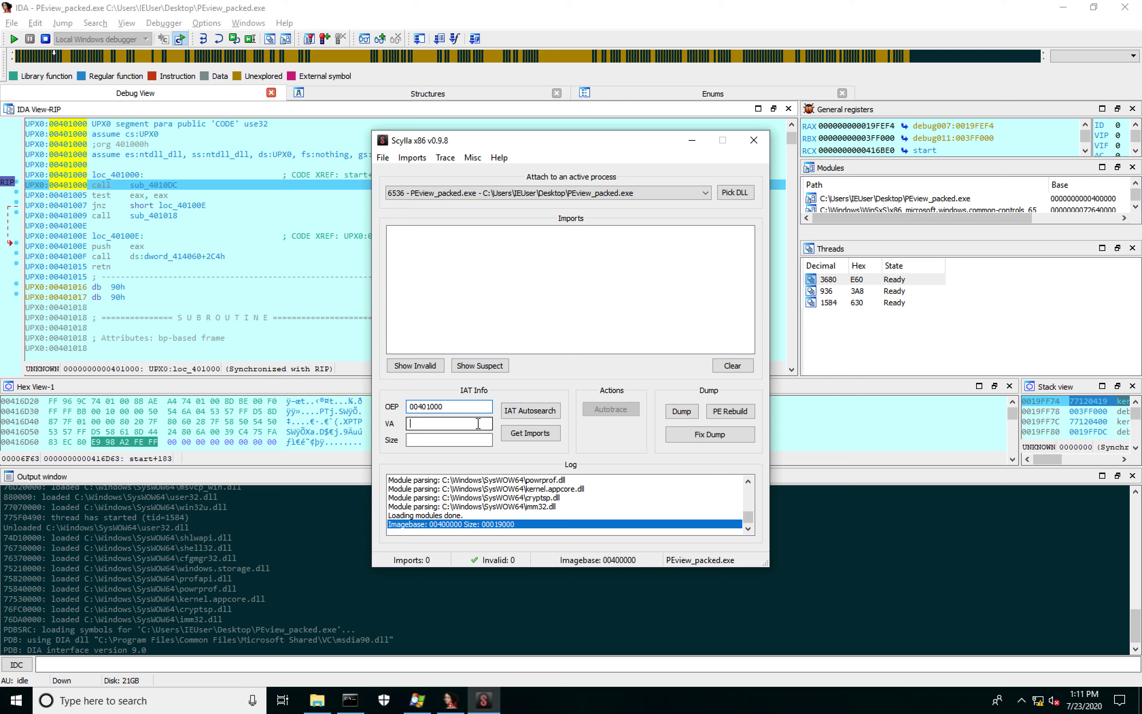
left_click(526, 415)
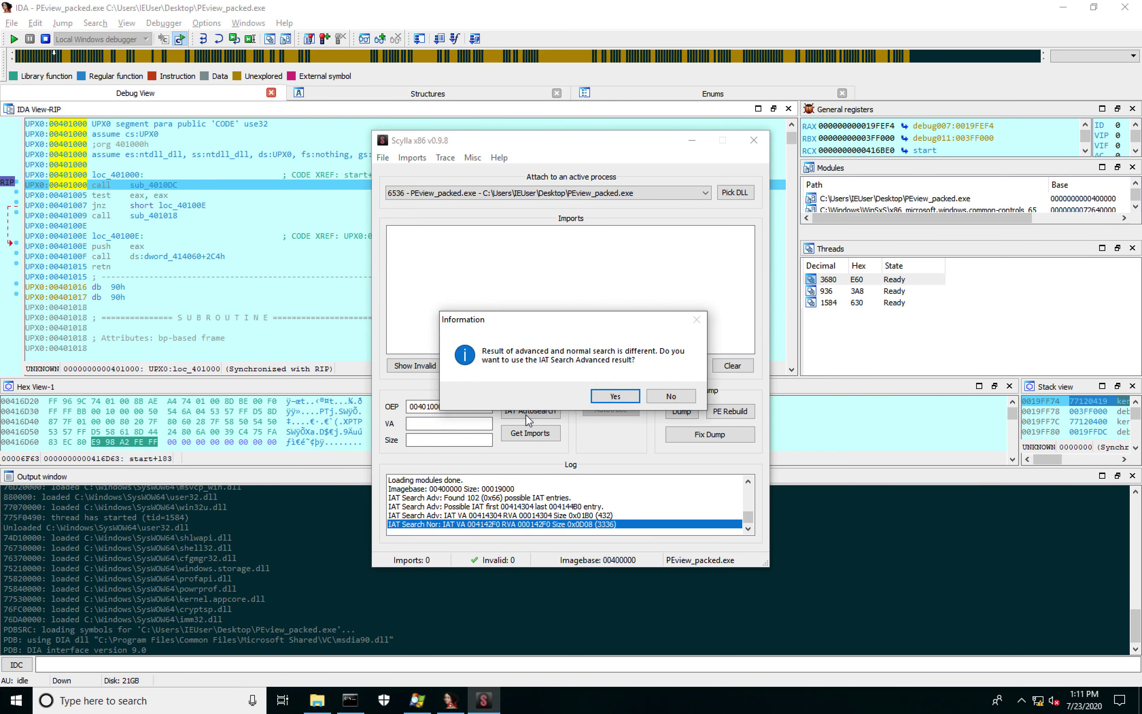
left_click(616, 397)
left_click(616, 401)
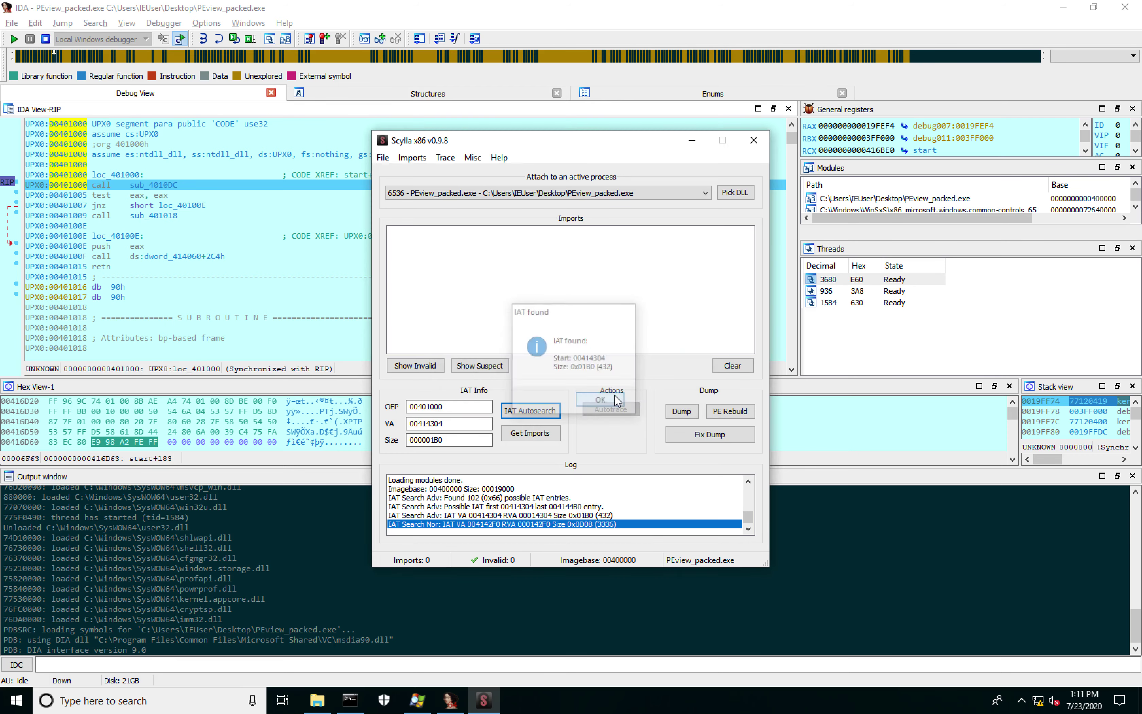
left_click(539, 441)
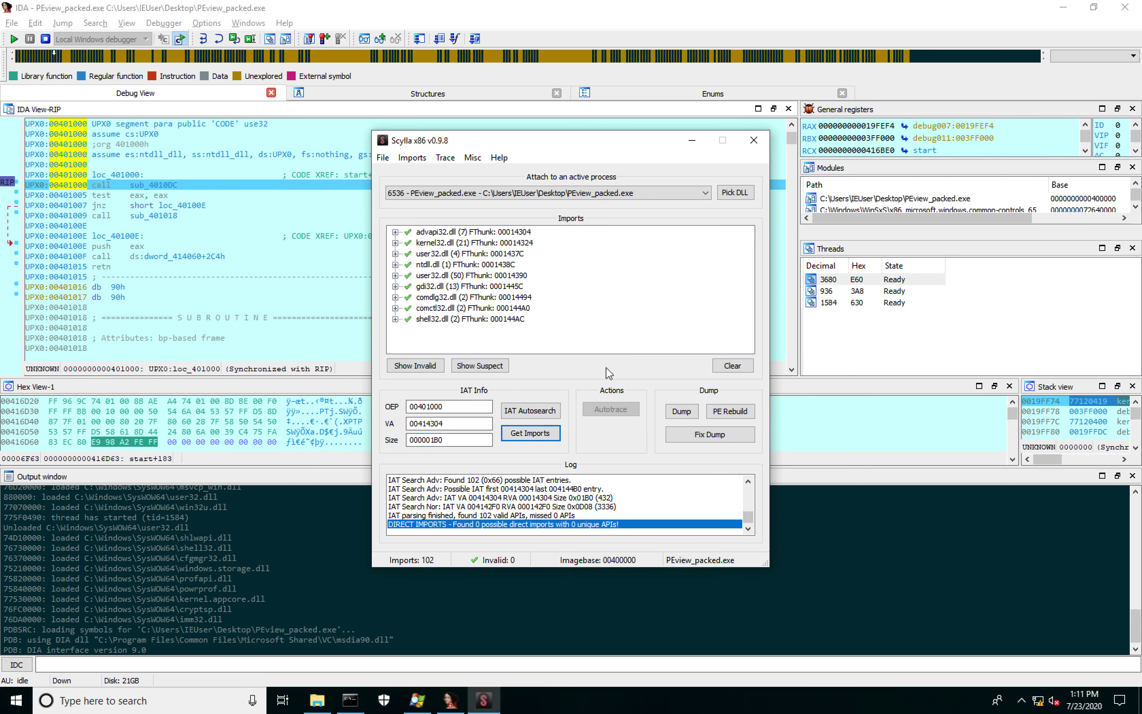
Check for invalid imports and fix the dumped file PEview_packed_exe_PID1988_PEview_packed.exe_400000_x86.exe with the recovered import table.
left_click(432, 368)
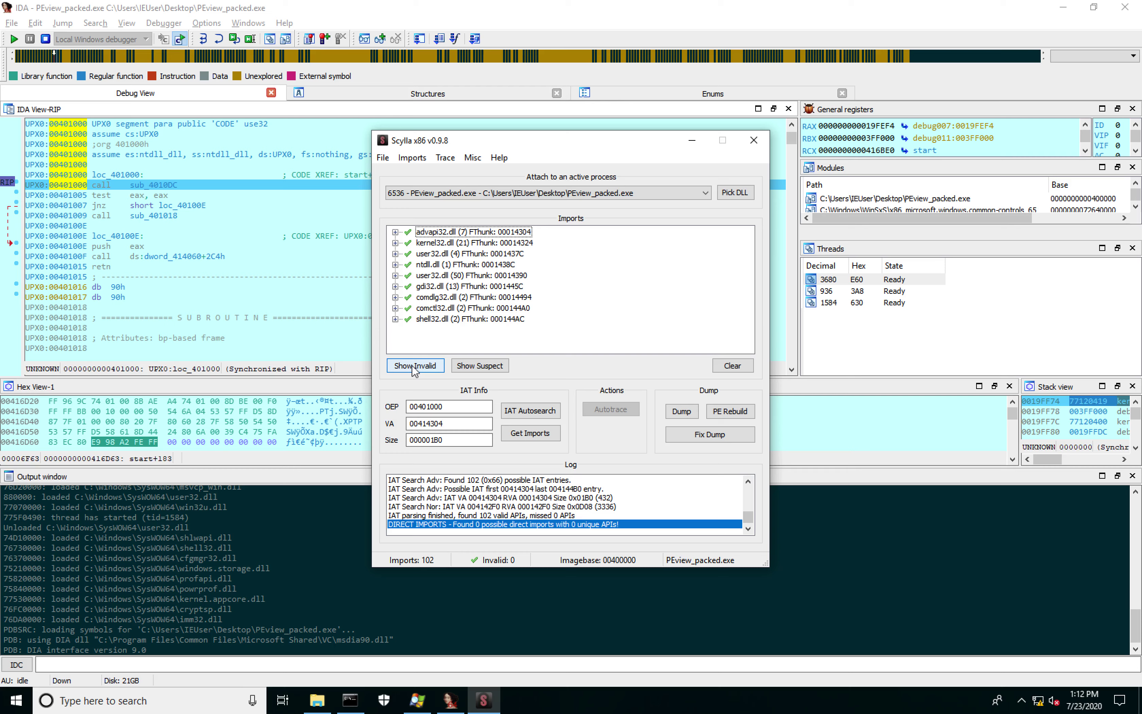
left_click(691, 441)
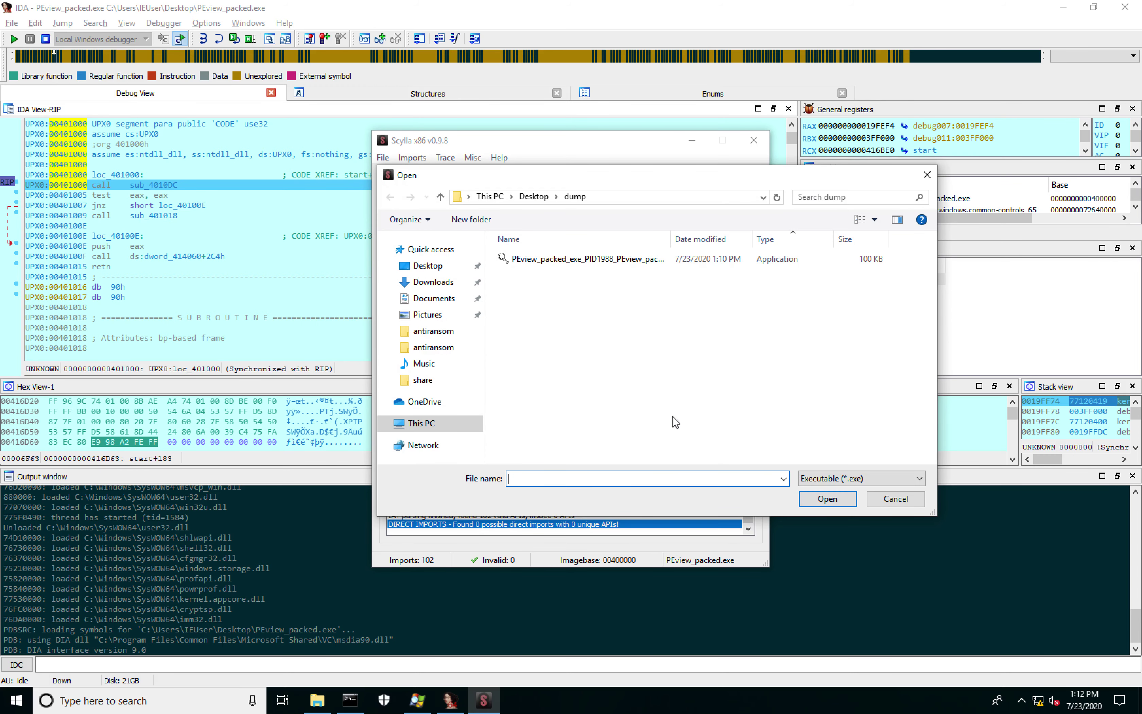
left_click(611, 260)
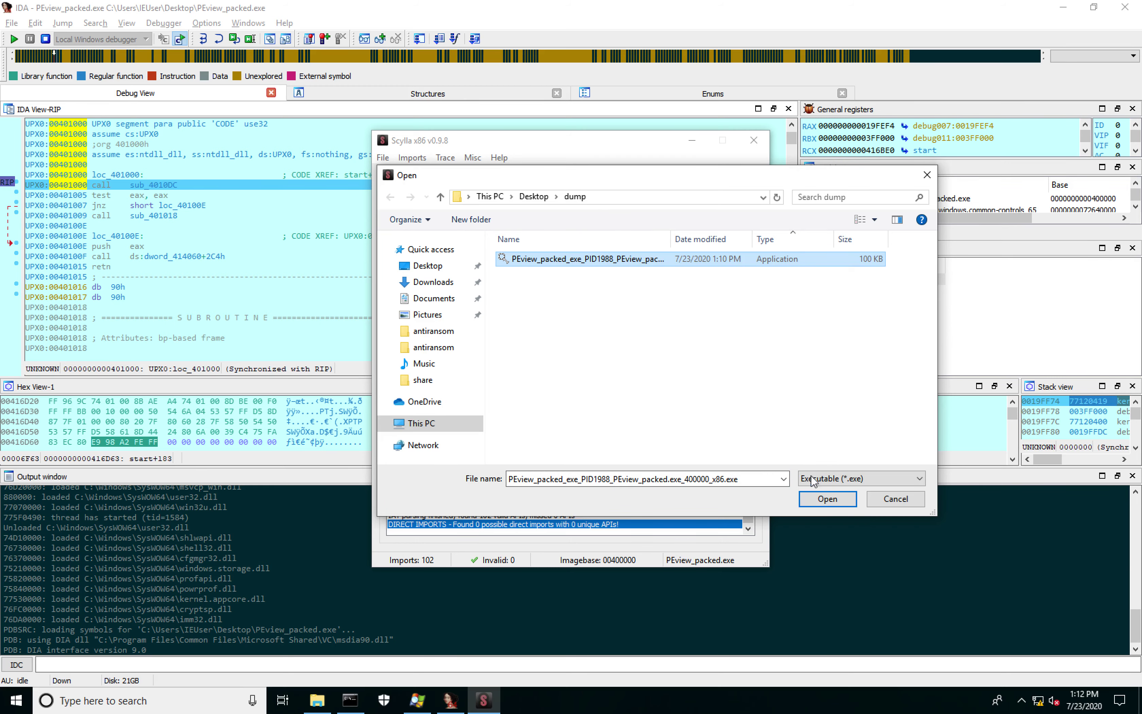
left_click(826, 499)
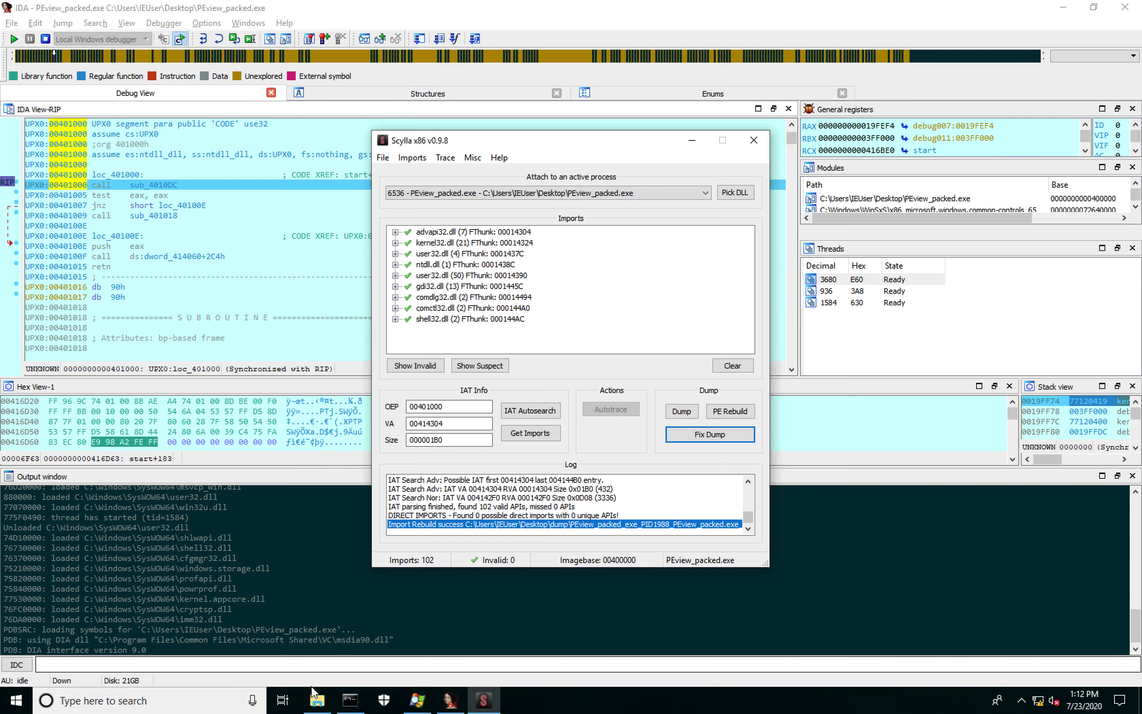
Return to the dump folder and select the repaired executable ending in _x86_SCY.exe.
left_click(316, 701)
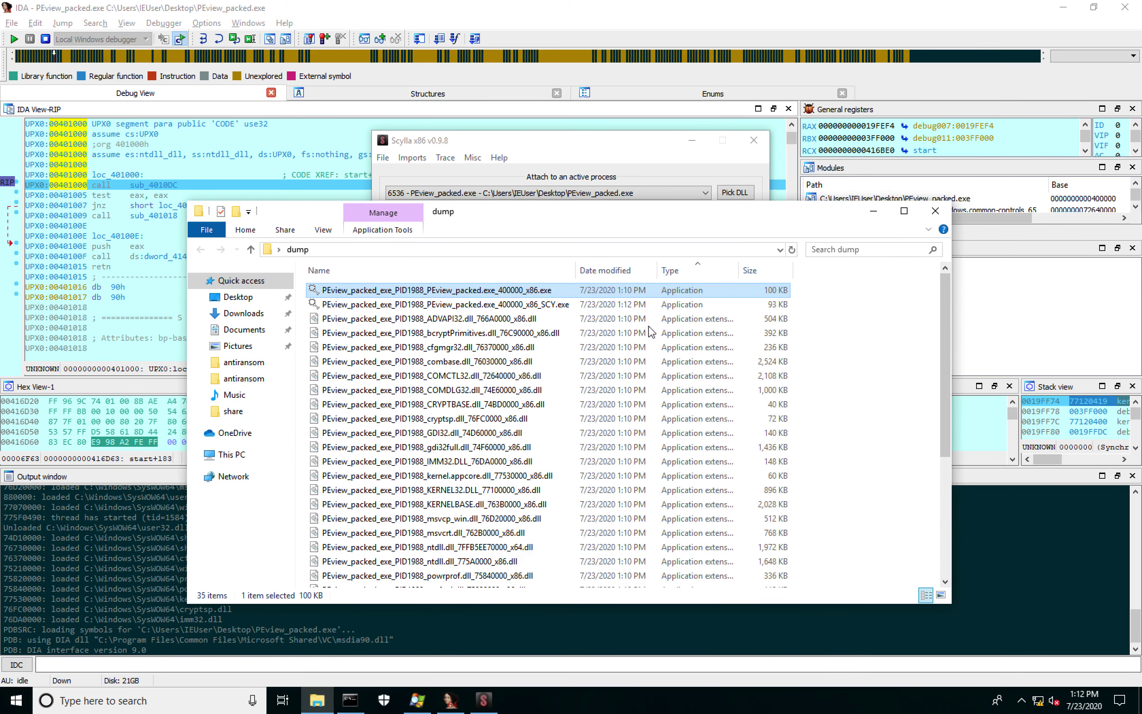
left_click(548, 306)
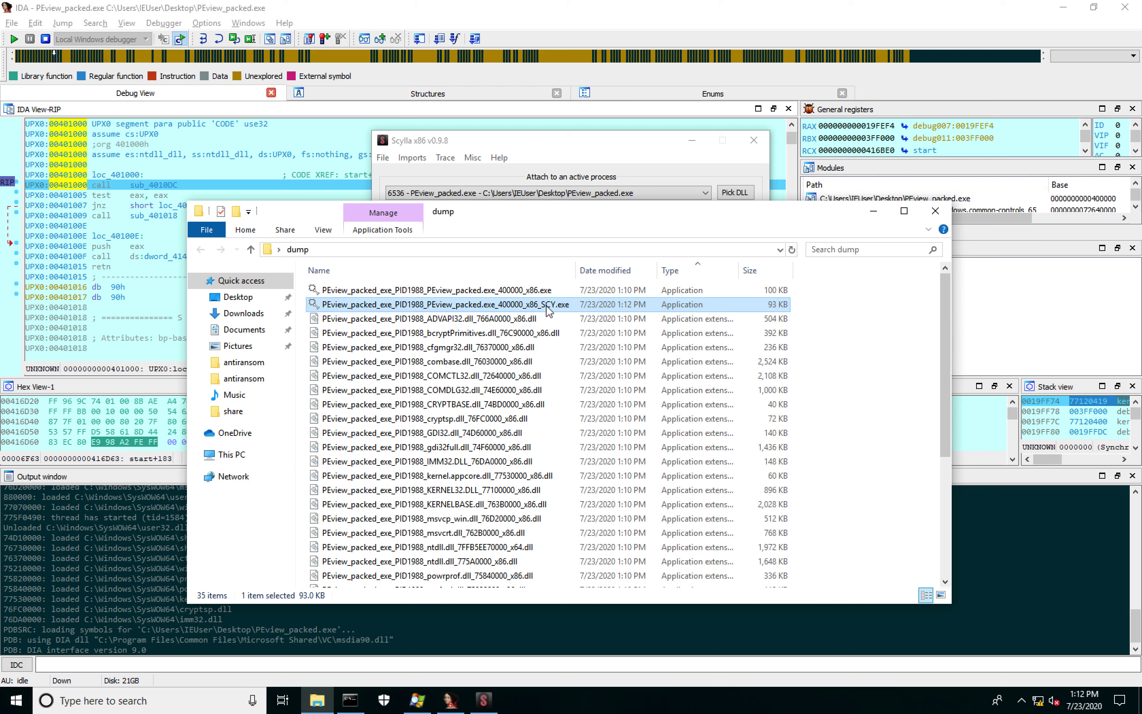
left_click(549, 309)
double_click(533, 306)
Minimize the dump folder, Scylla and IDA windows to get back to the desktop.
left_click(875, 213)
left_click(692, 140)
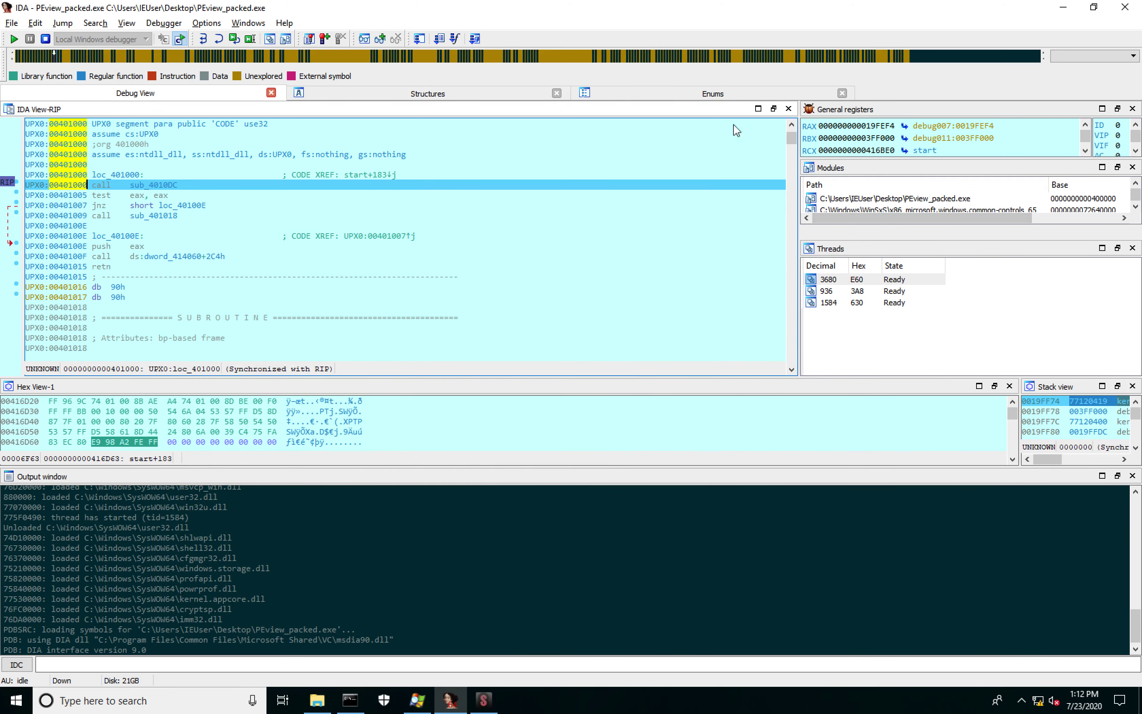
left_click(1063, 10)
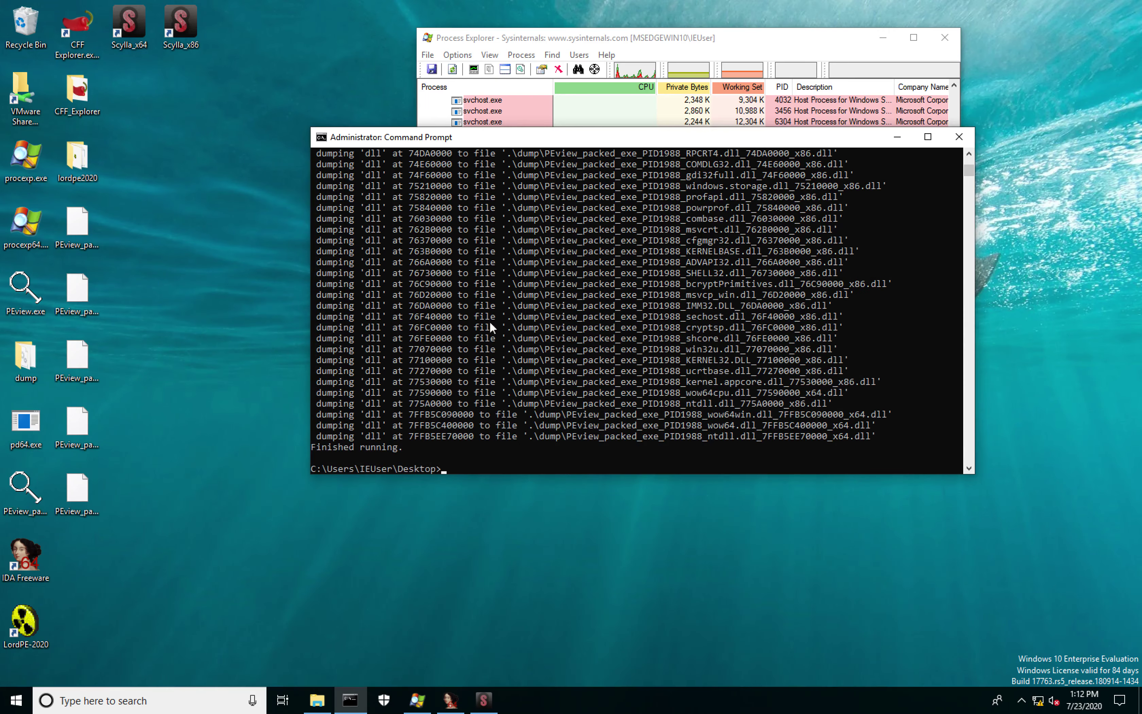
Load the repaired executable ending in _x86_SCY.exe from the dump folder into a new IDA Freeware session, accepting the default load options.
left_click(317, 700)
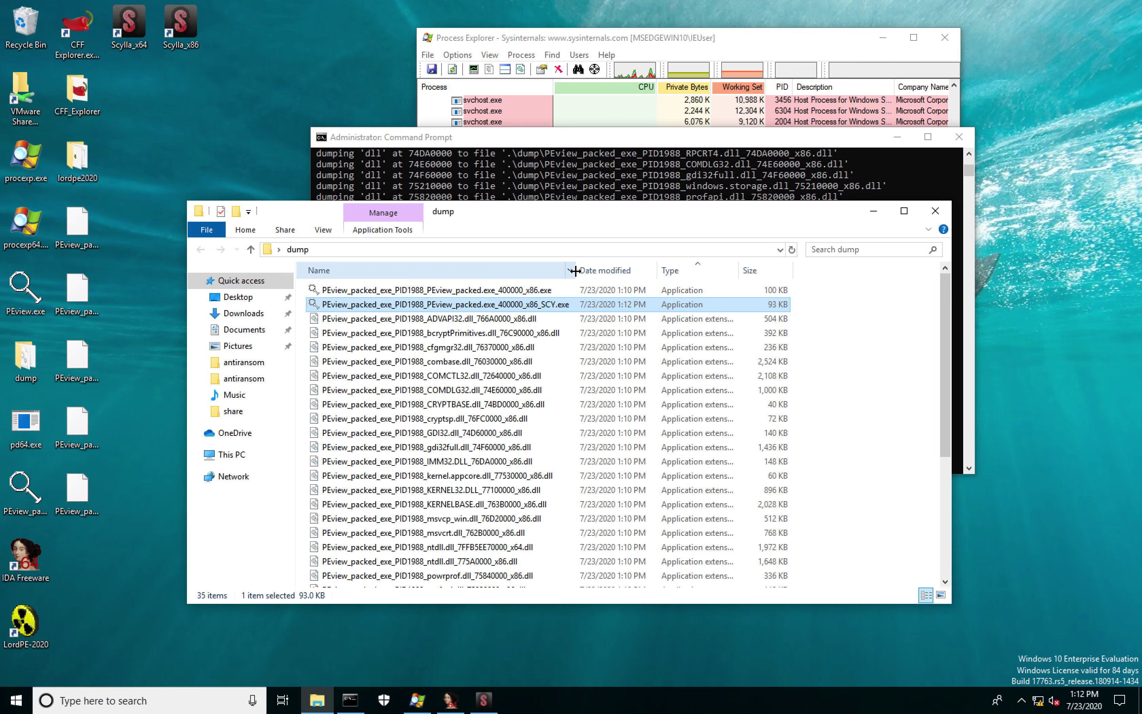
left_click_drag(575, 265, 630, 265)
left_click_drag(450, 307, 28, 577)
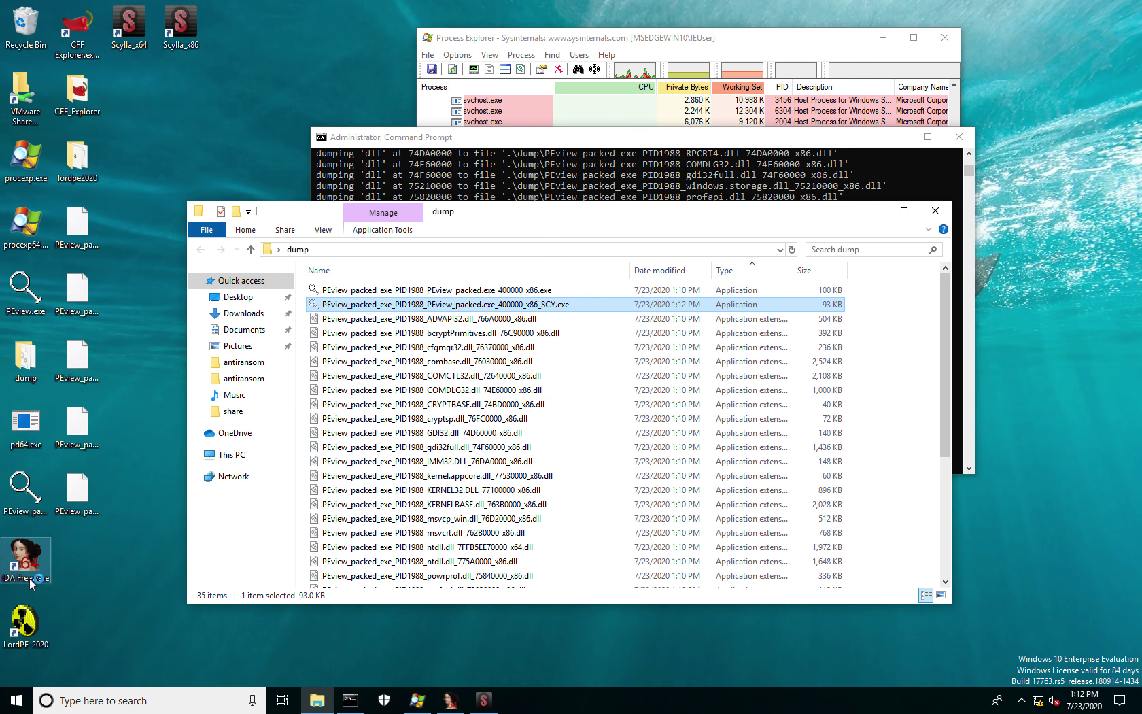
left_click(525, 507)
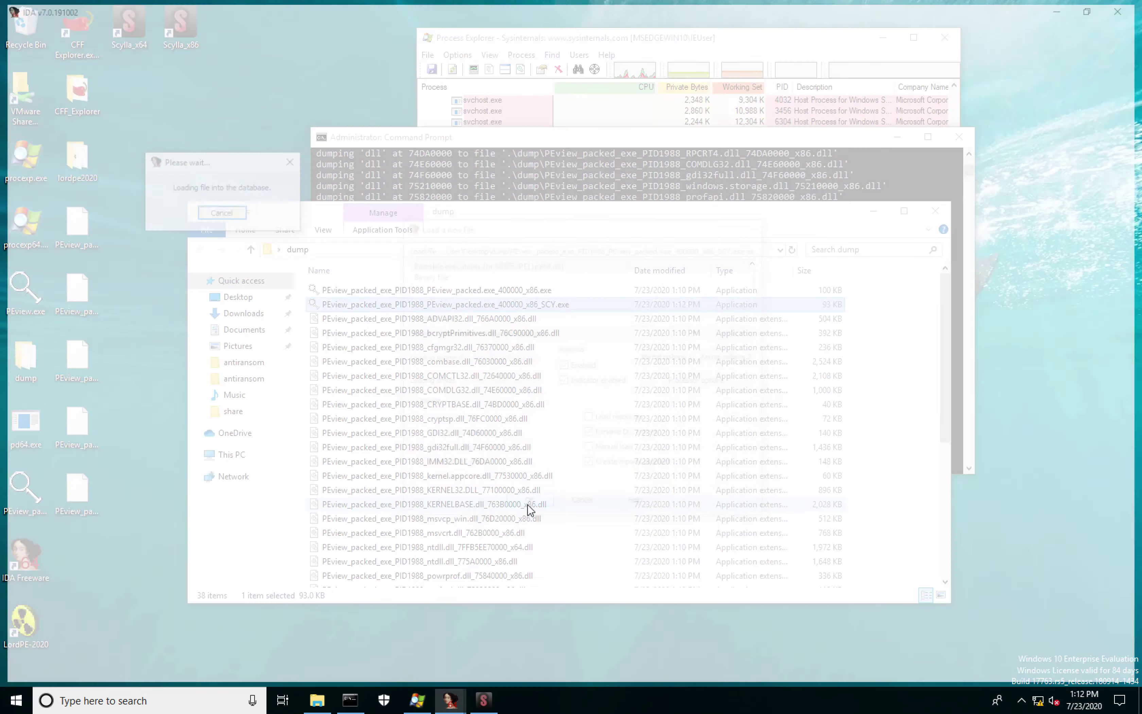
left_click(323, 269)
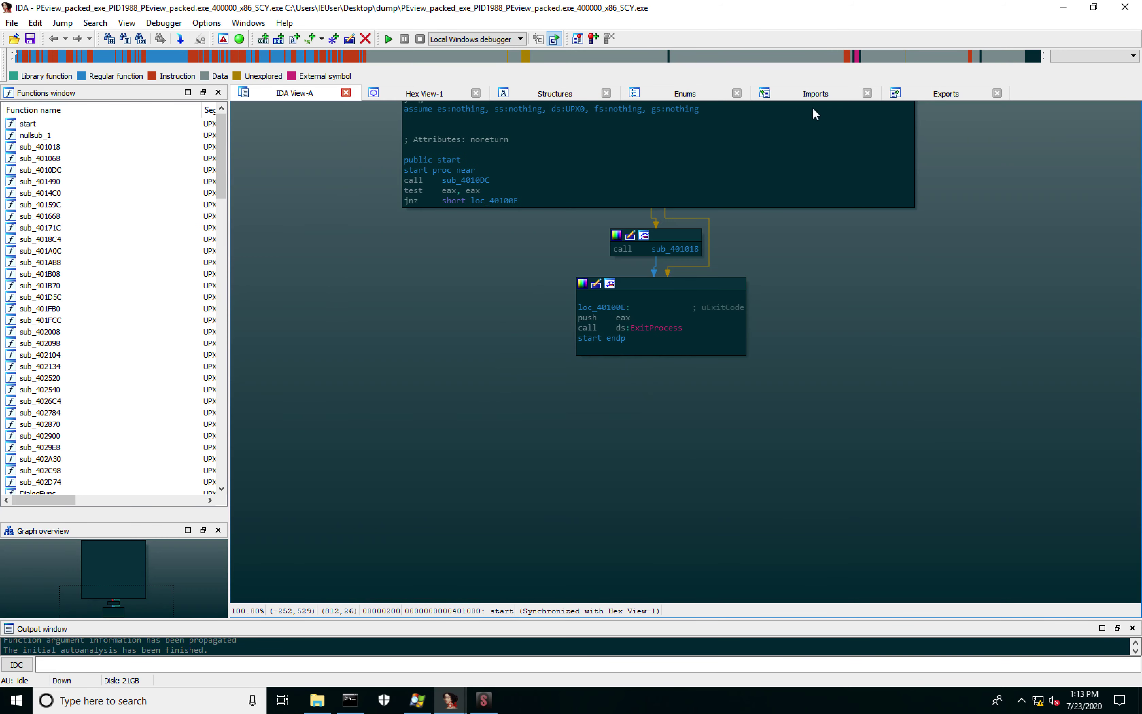
Review the repaired executable's list of imports, widening the Address column to show full addresses.
left_click(830, 97)
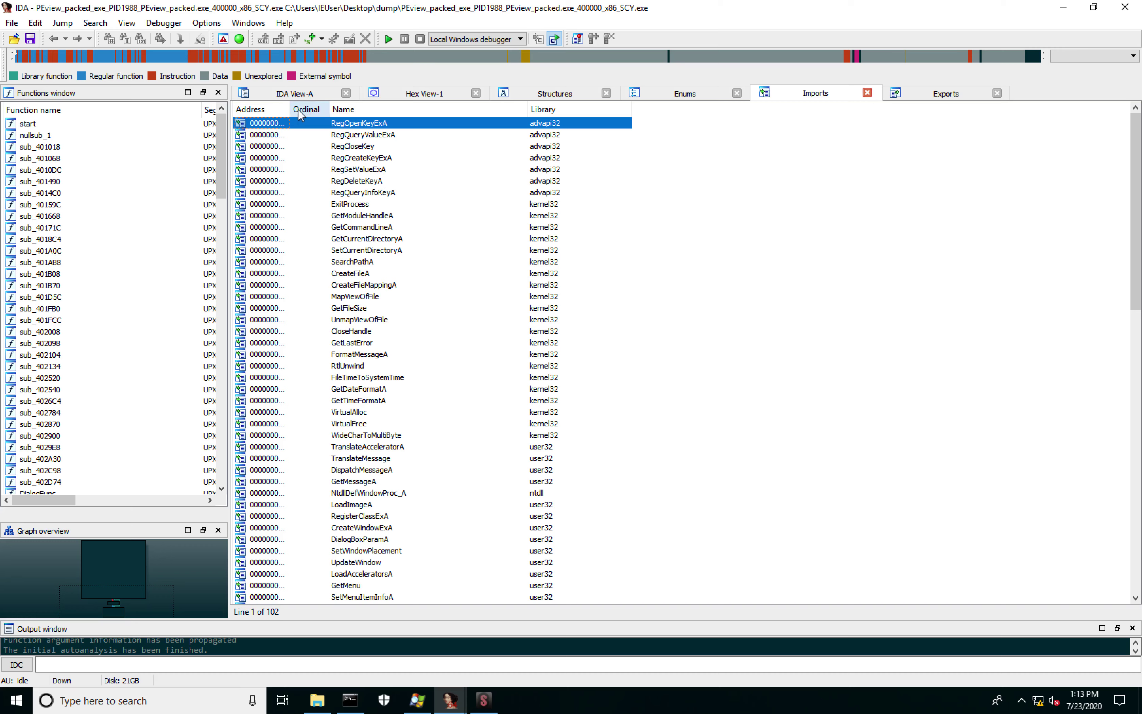
left_click_drag(287, 110, 352, 110)
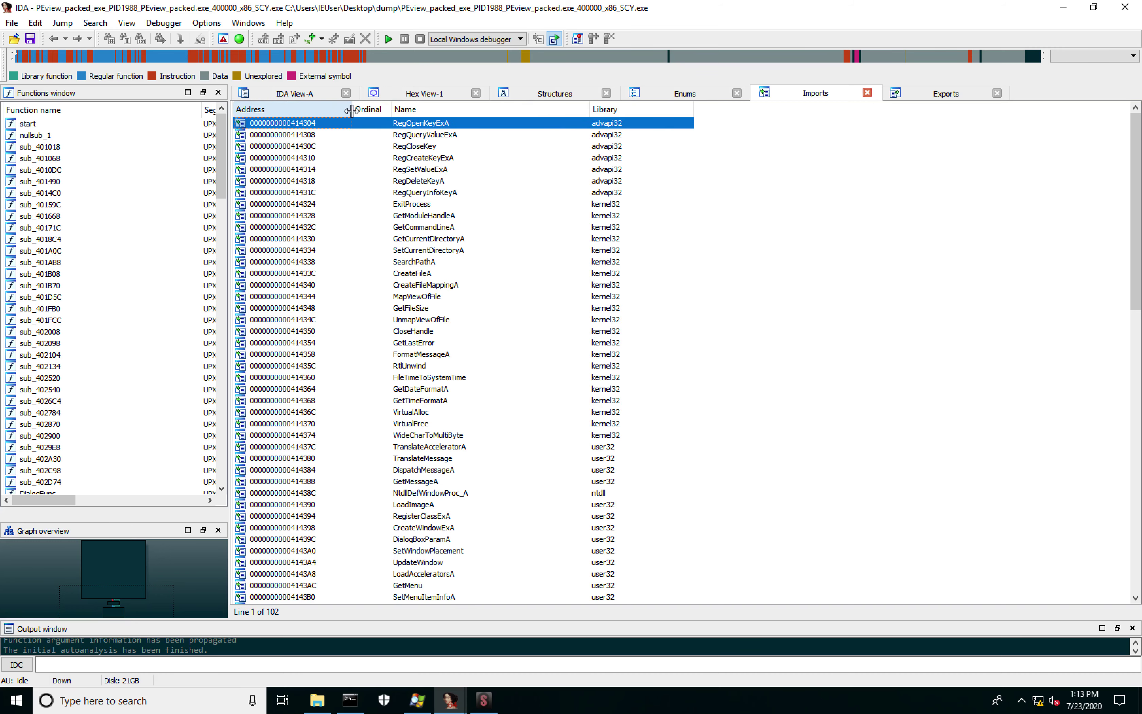
left_click(439, 161)
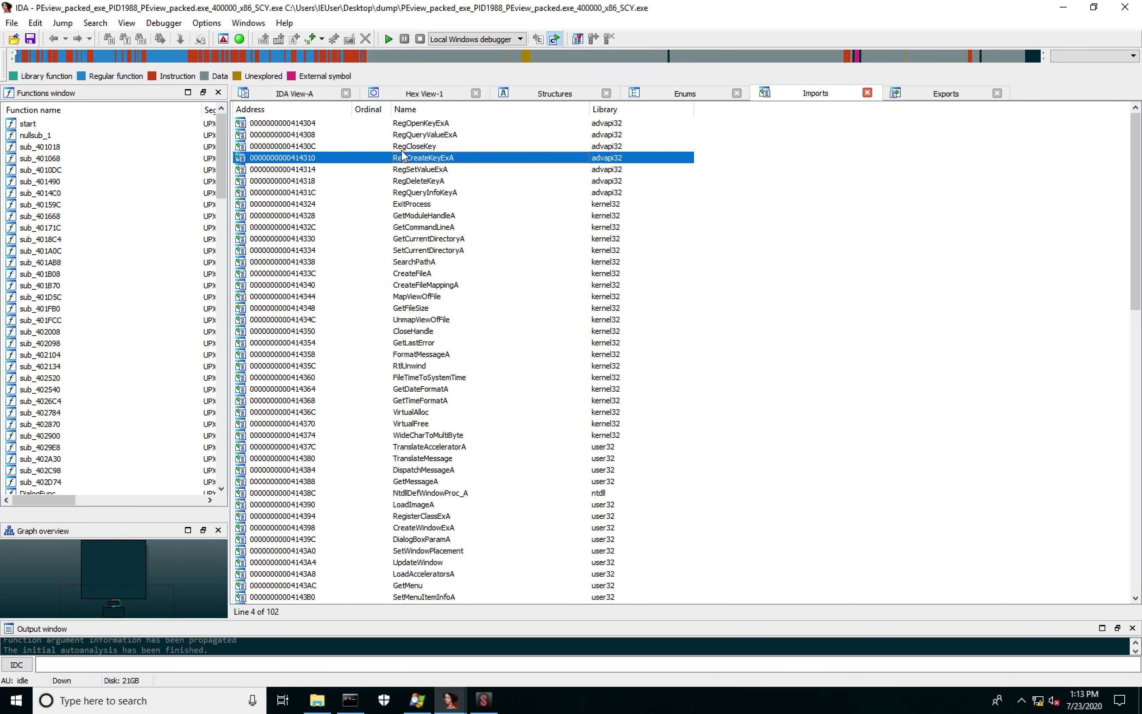
Open the start function and examine its disassembly in both text and graph form.
left_click(28, 125)
double_click(28, 125)
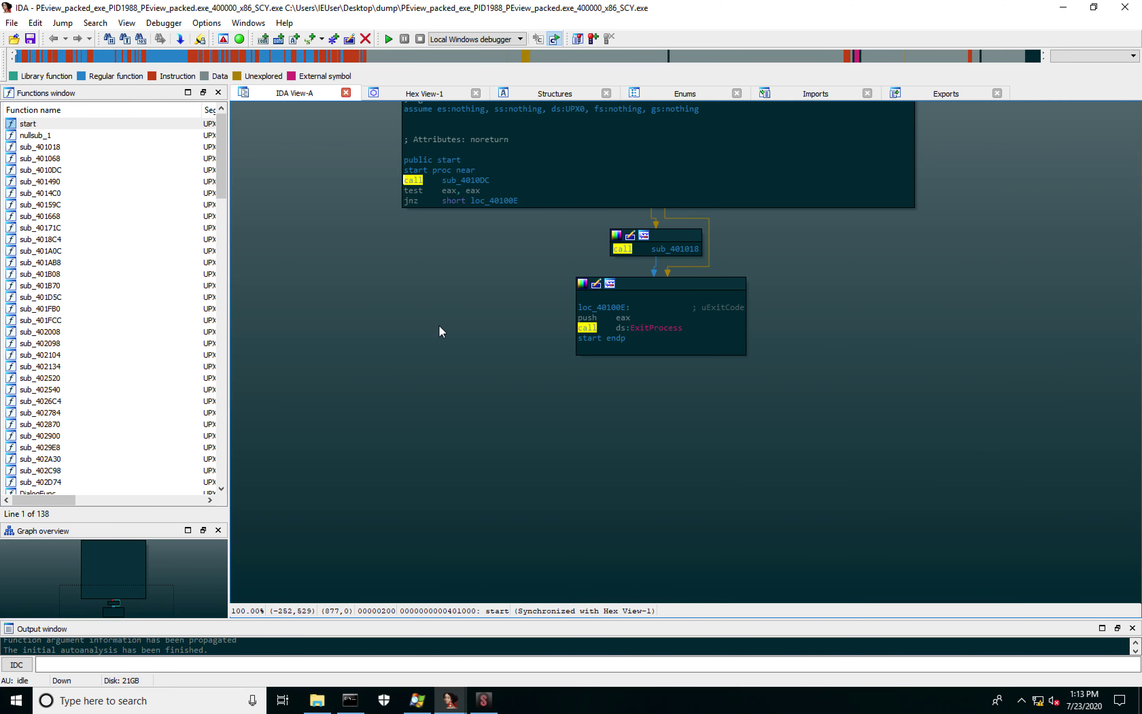
left_click_drag(473, 267, 468, 453)
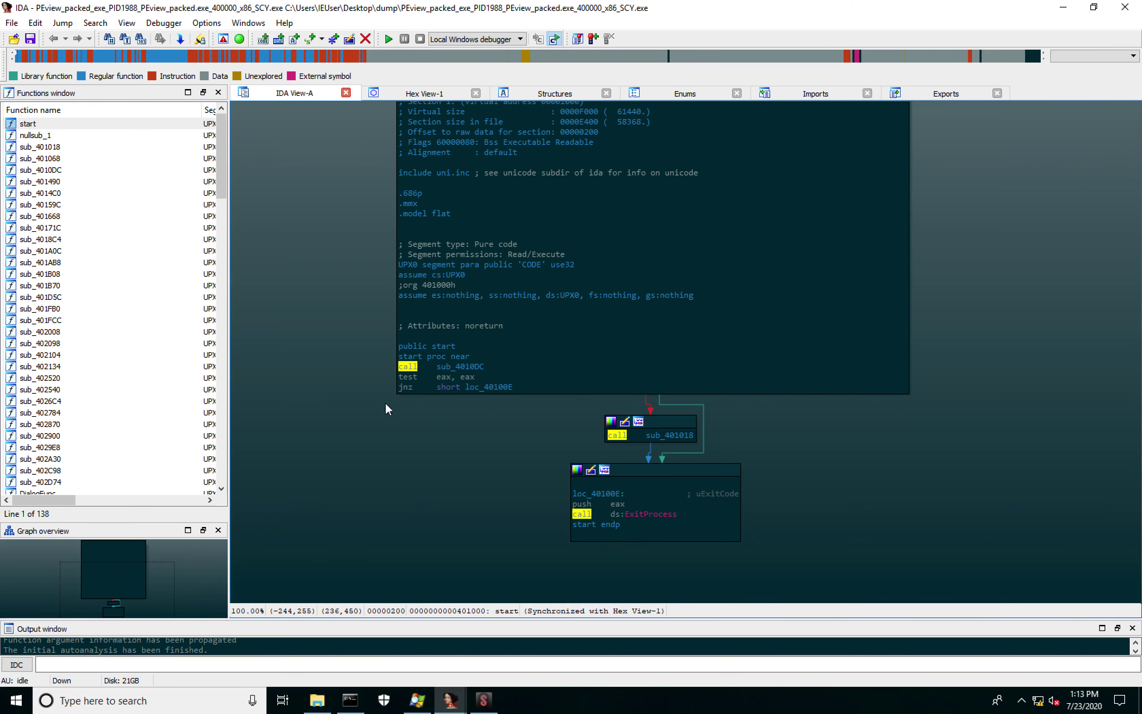
key("space")
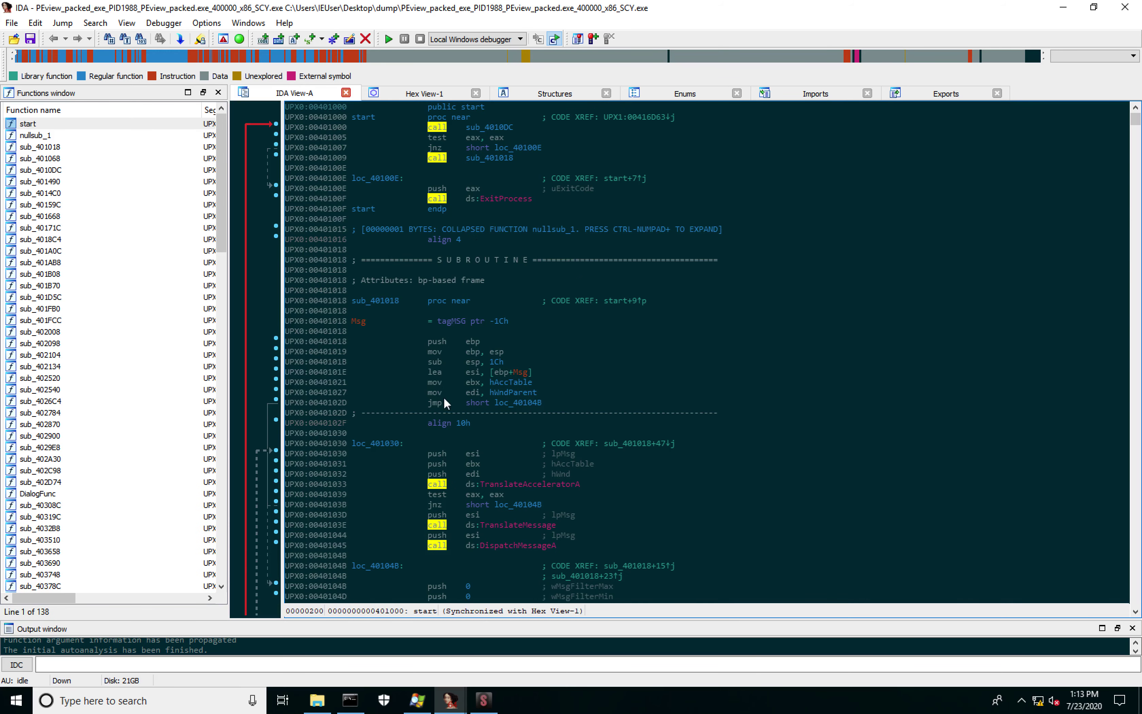
scroll(495, 293, "up", 1)
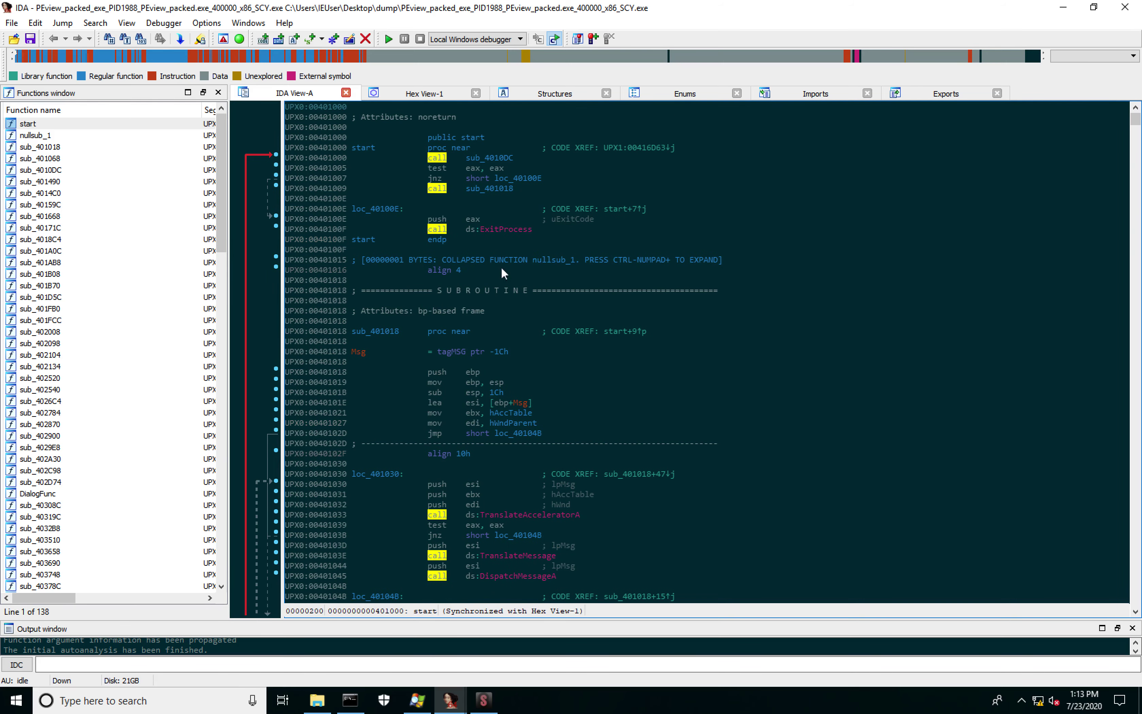
key("space")
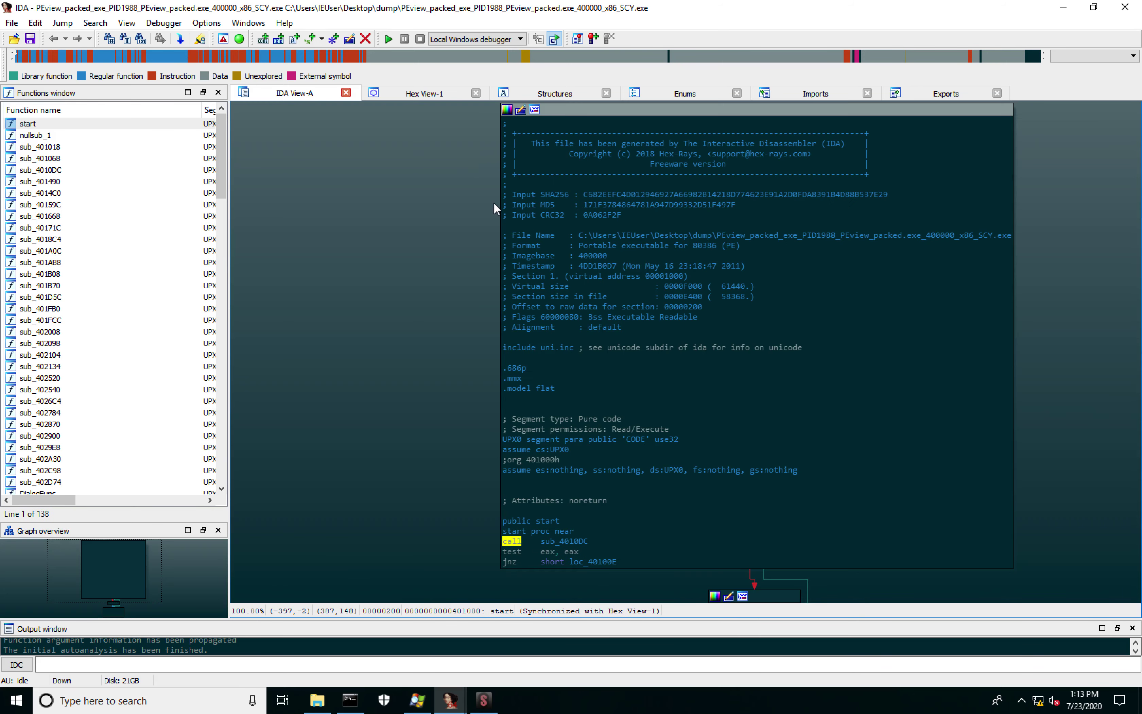
left_click_drag(434, 351, 432, 277)
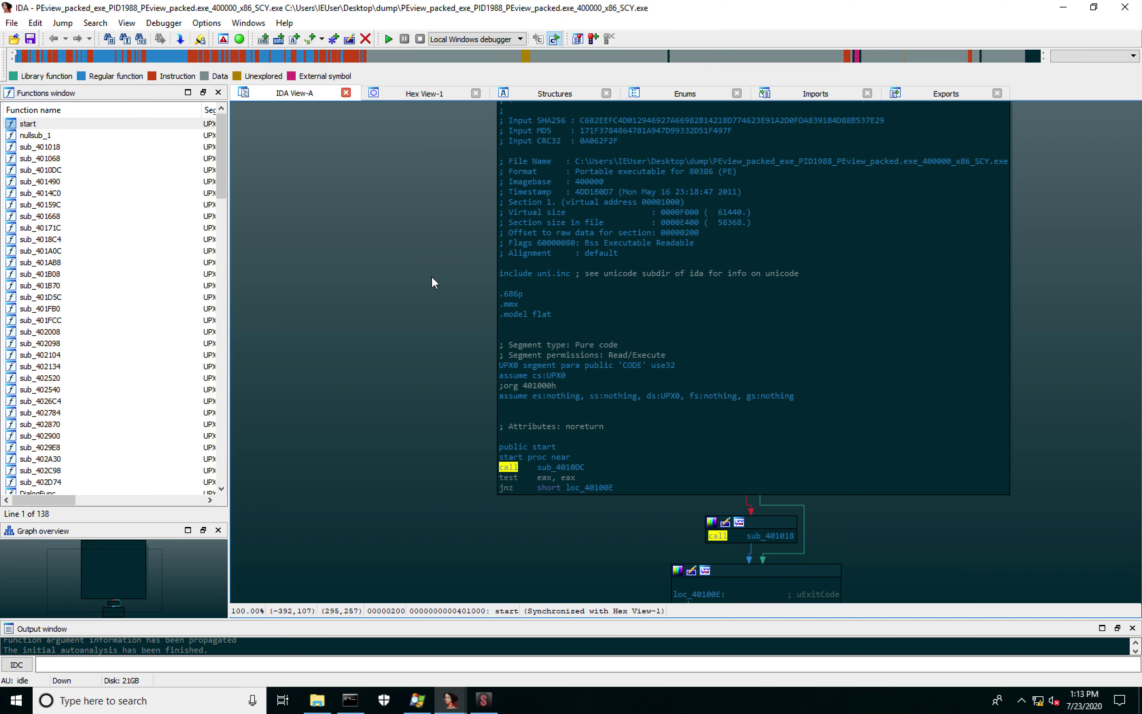
Compare the entry code with the paused PEview_packed.exe debugging session, and return to the repaired dump's IDA window.
mouse_move(451, 700)
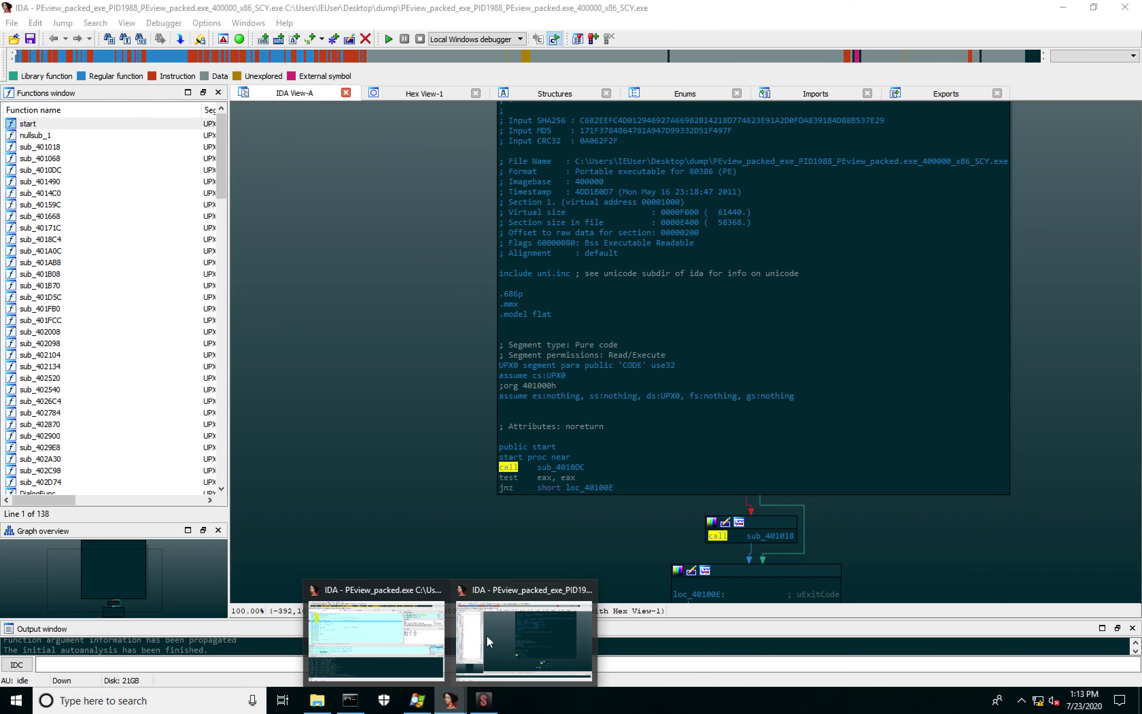
left_click(396, 628)
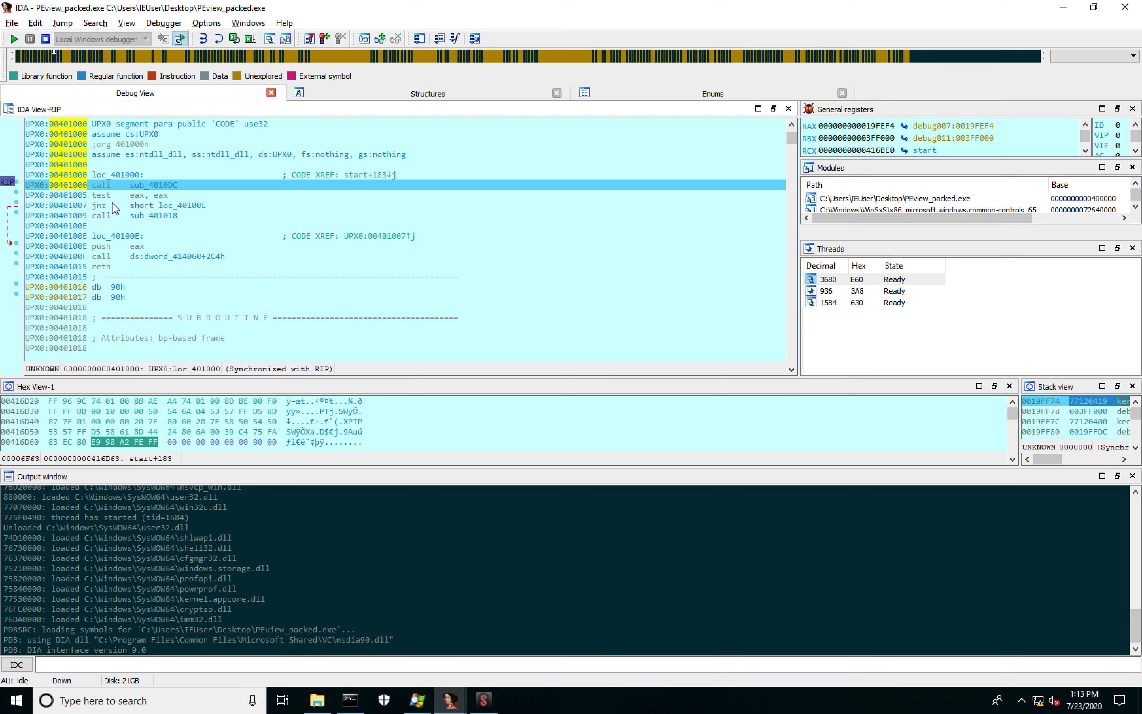
left_click(456, 708)
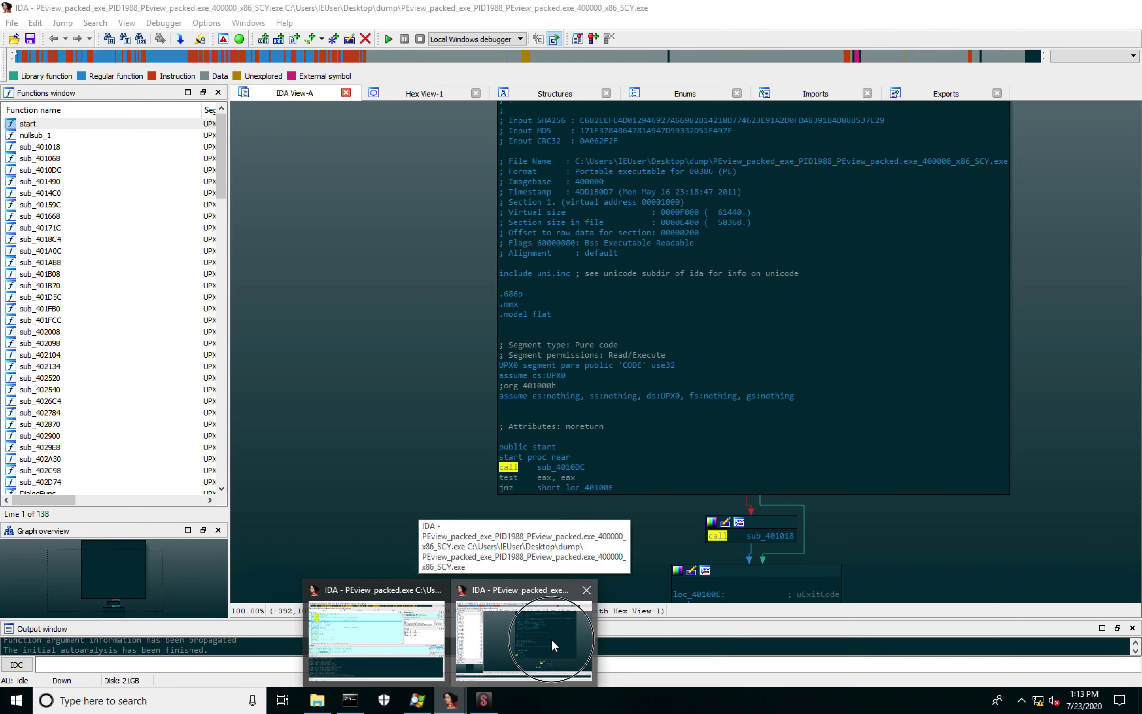
left_click(551, 639)
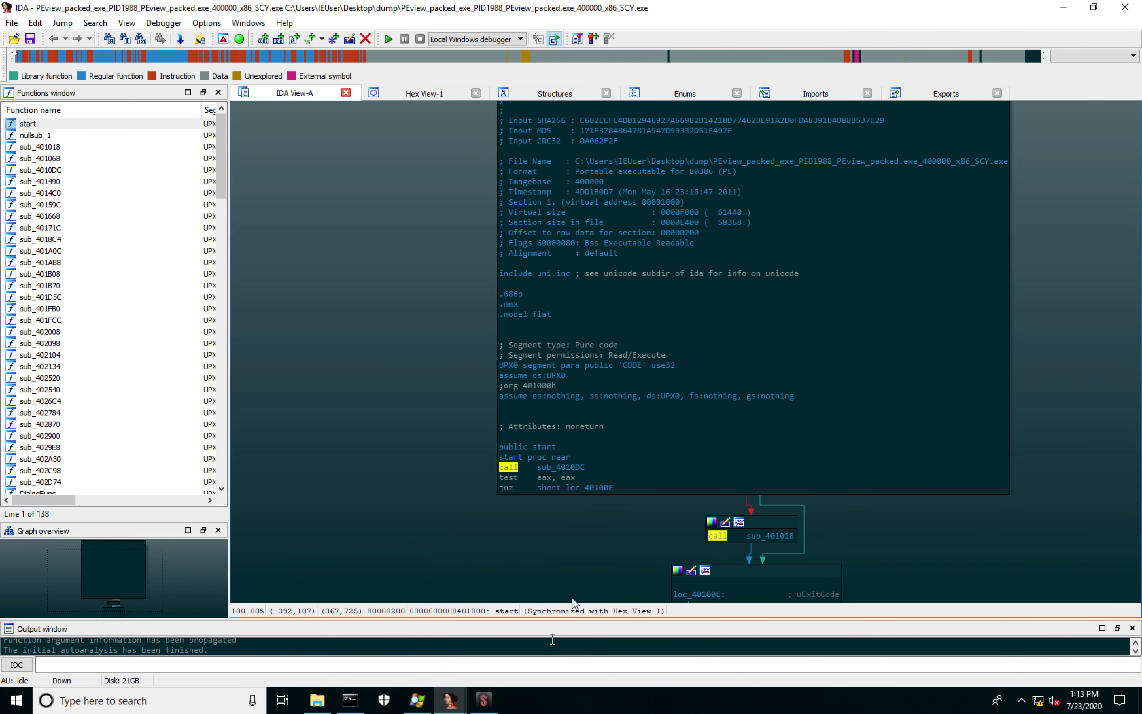
Set a breakpoint on the call to sub_4010DC in start and launch the repaired executable under the local Windows debugger, accepting the execution risk.
scroll(455, 471, "down", 6)
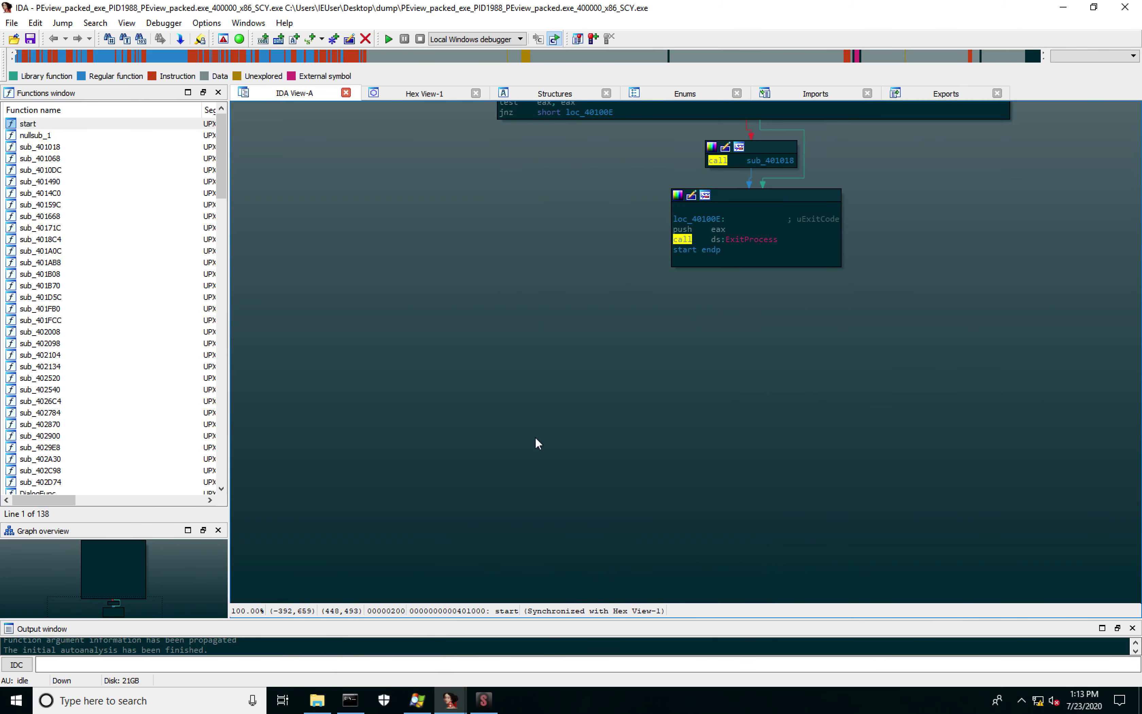
scroll(535, 437, "up", 4)
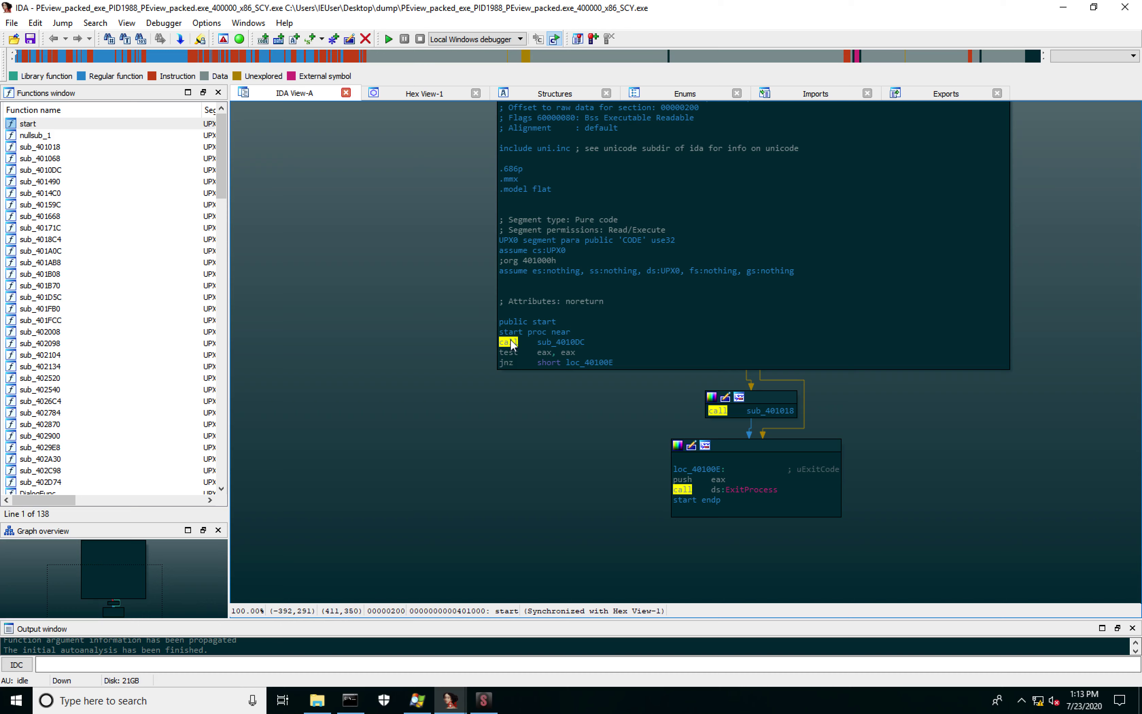
key("F2")
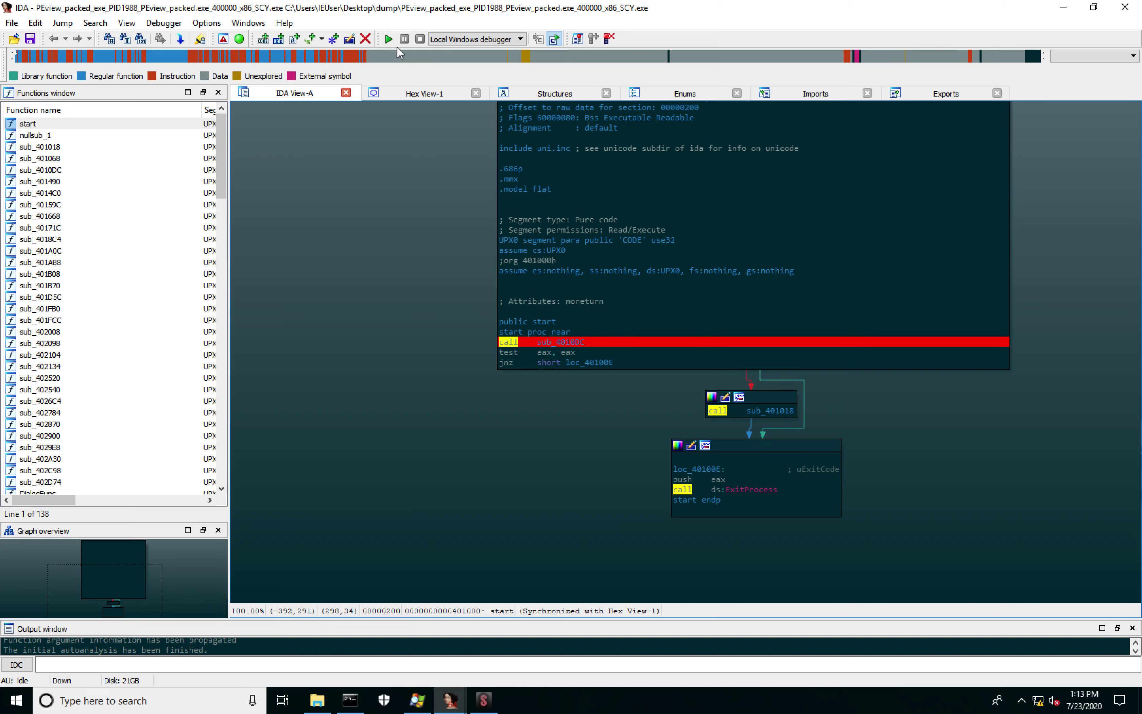
left_click(389, 39)
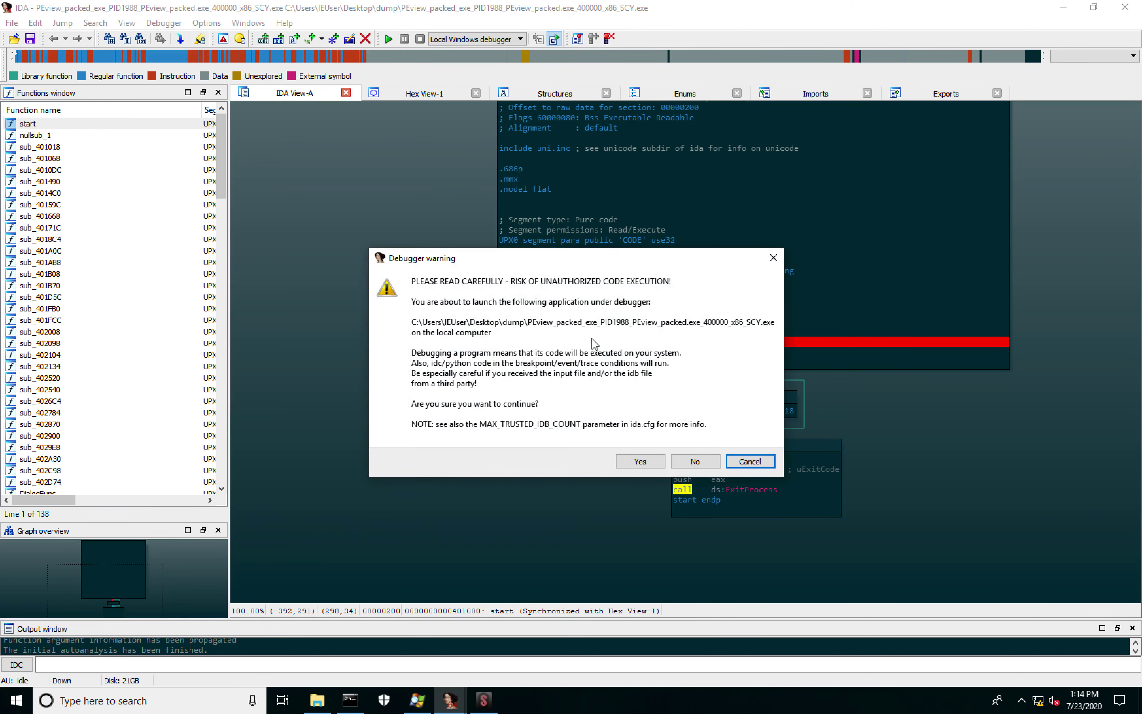
left_click(640, 458)
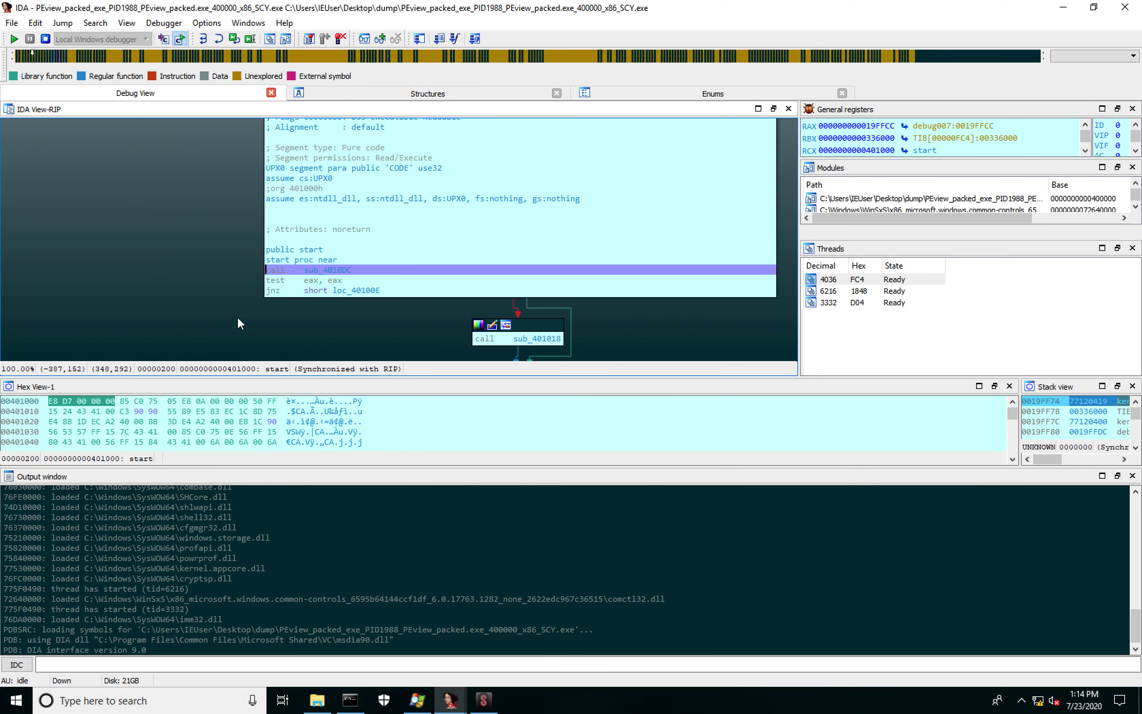
Step into sub_4010DC, step over its first instructions, and step into sub_401490.
key("F7")
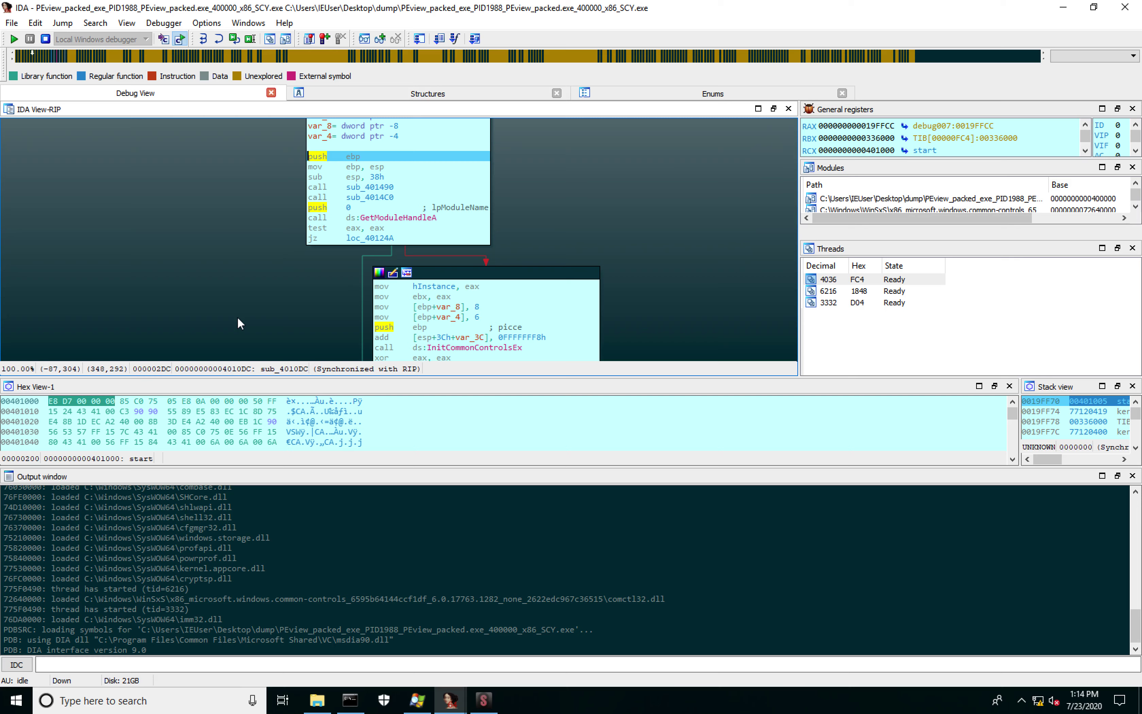
key("F8")
key("F8")
key("F8")
key("F7")
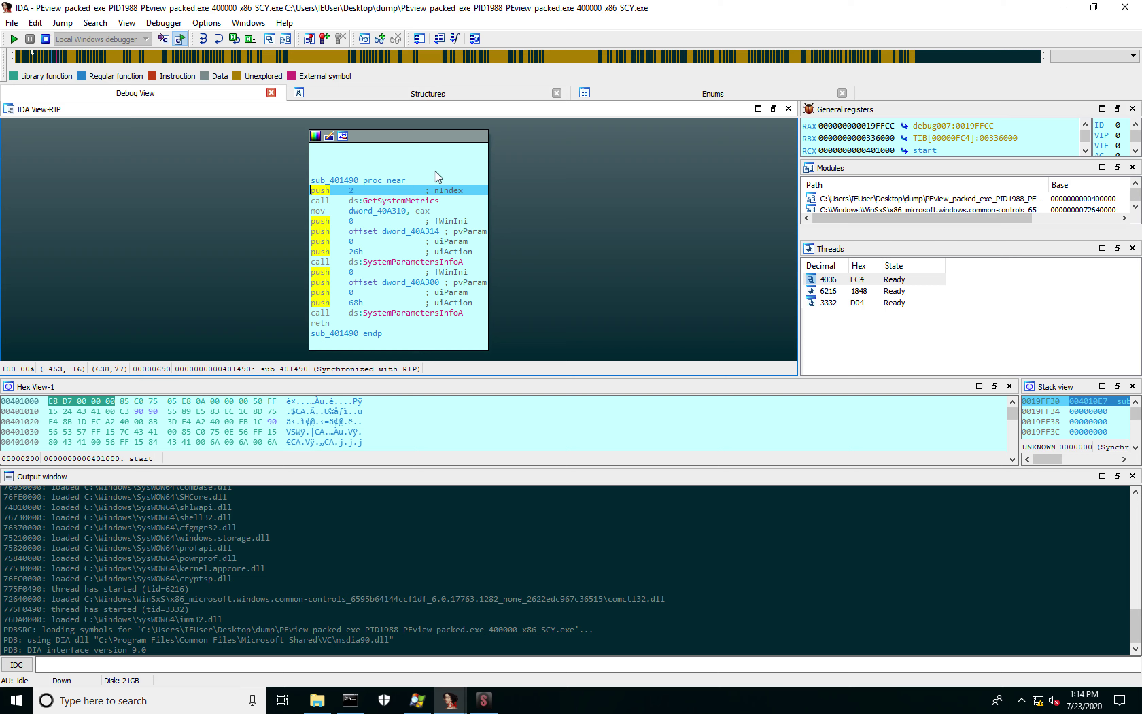
Step over the GetSystemMetrics call, try to execute the write to dword_40A310, and dismiss the resulting warning.
mouse_move(404, 206)
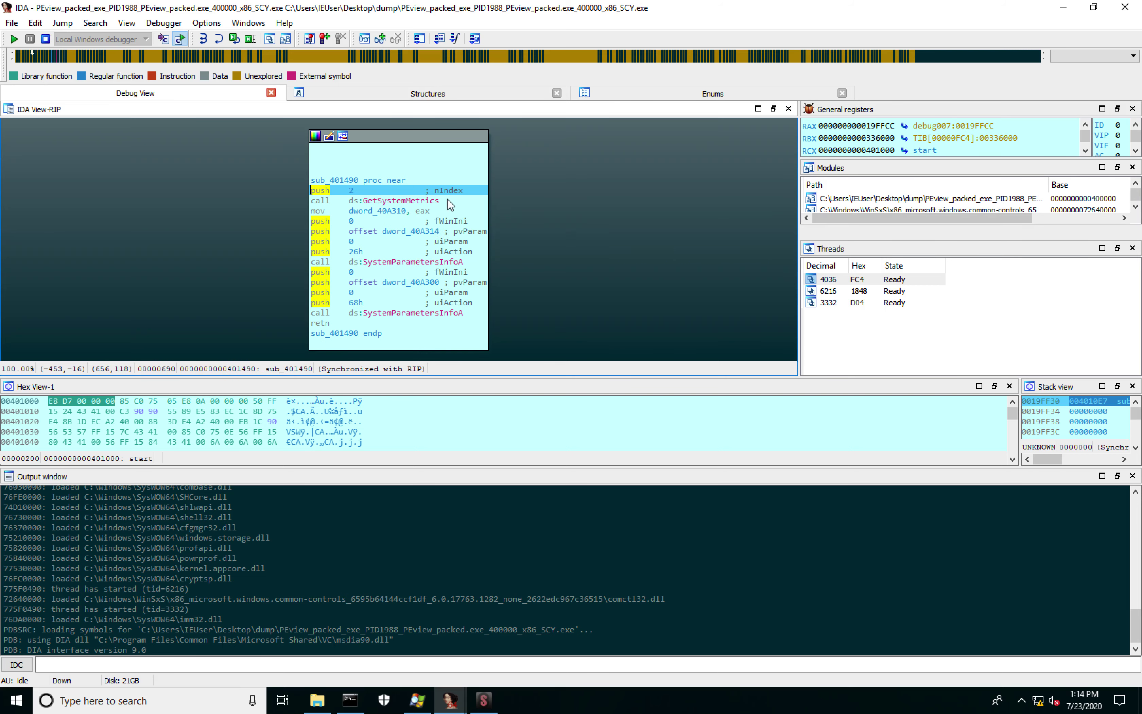
key("F8")
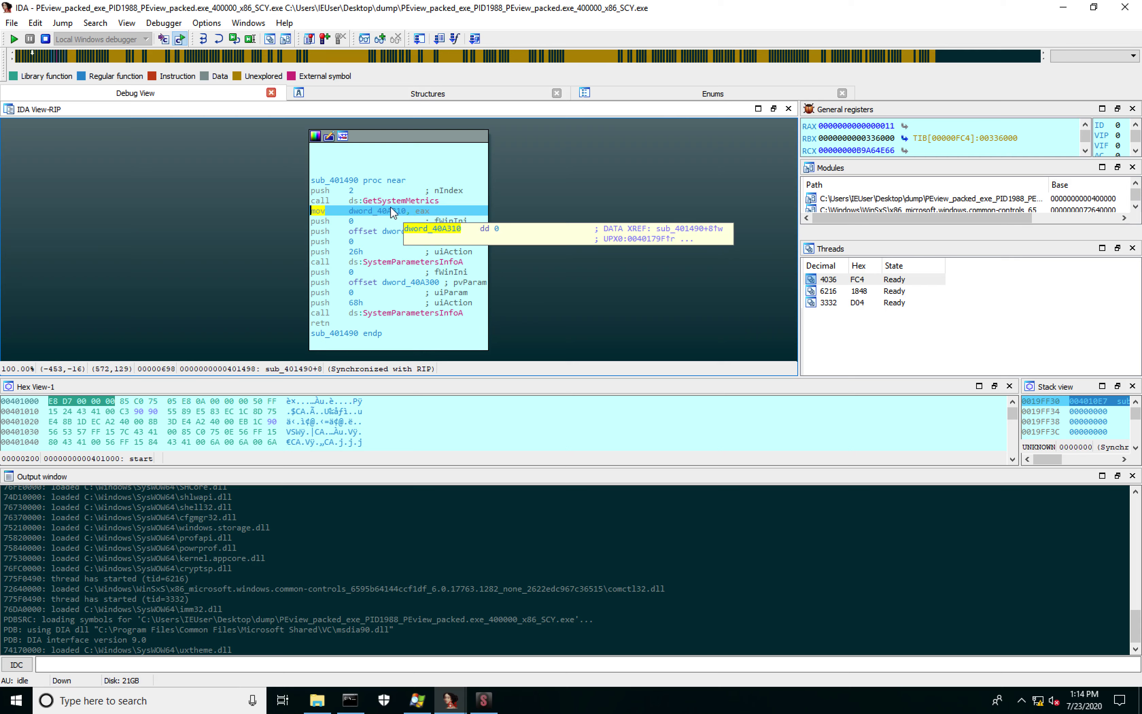
key("F8")
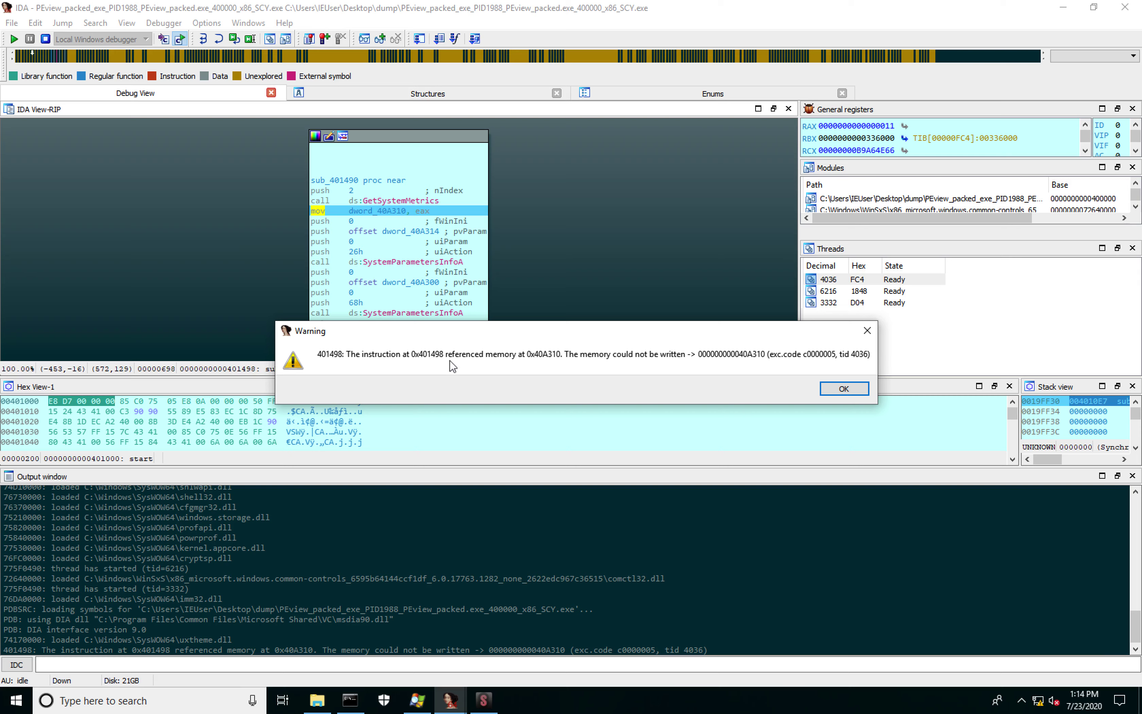
left_click(831, 399)
Examine the write to dword_40A310 and the preceding GetSystemMetrics call in the text disassembly of sub_401490.
left_click(394, 211)
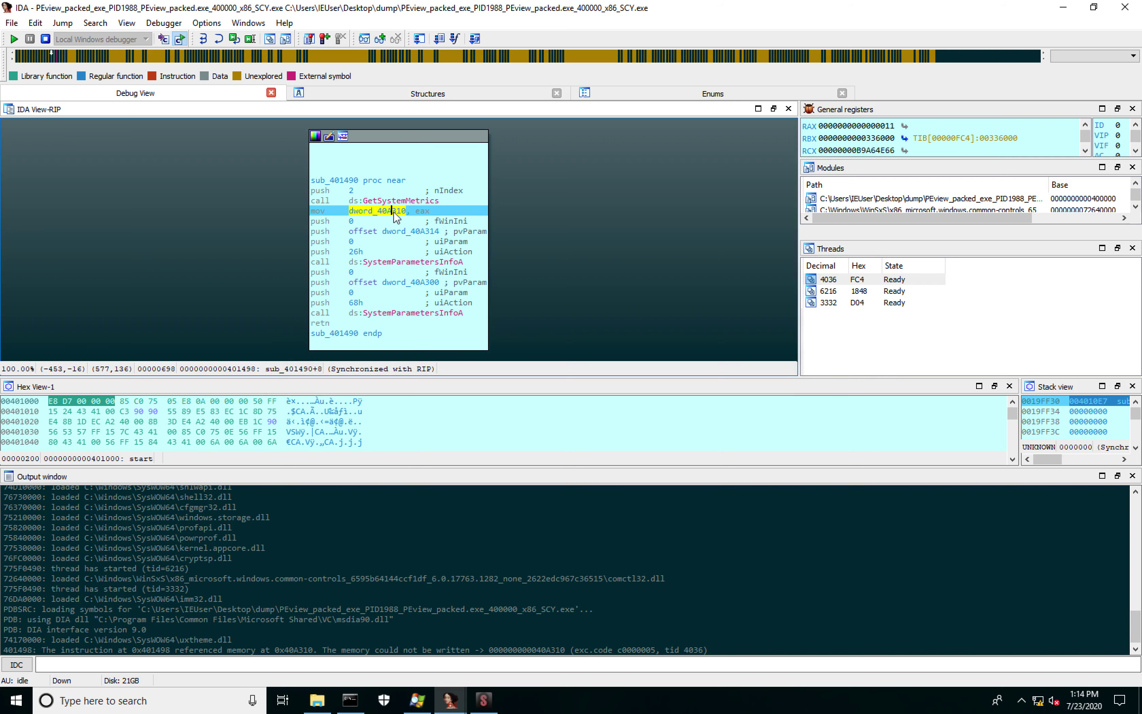
key("space")
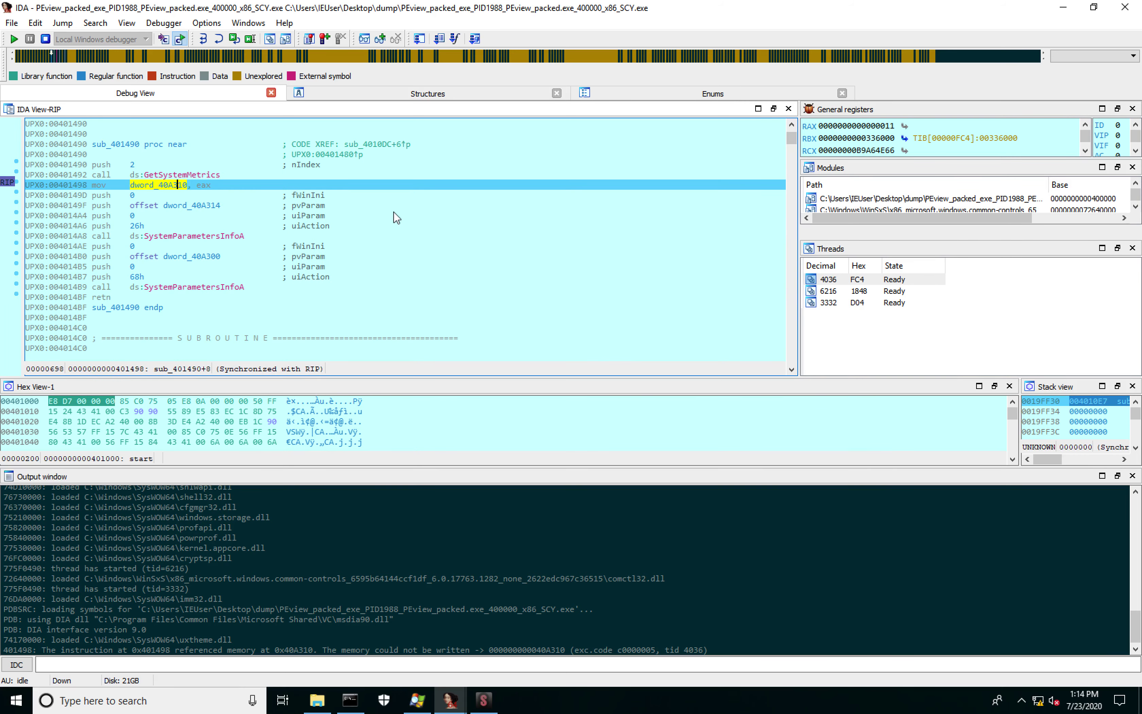
left_click(156, 186)
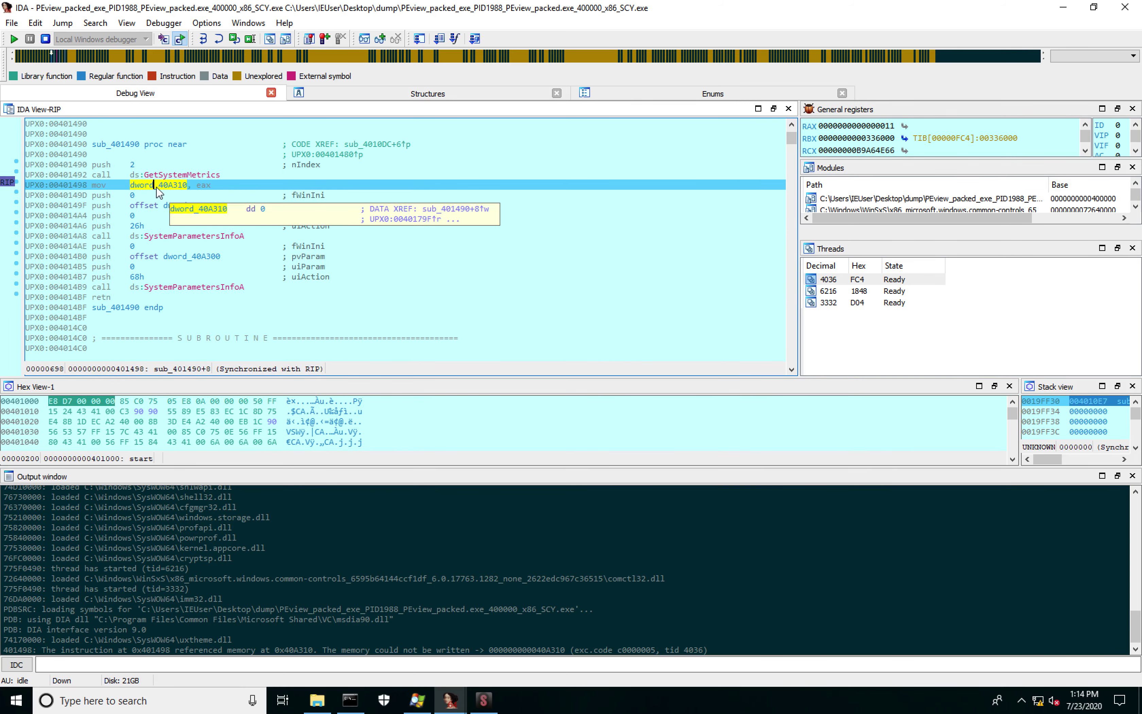
mouse_move(208, 188)
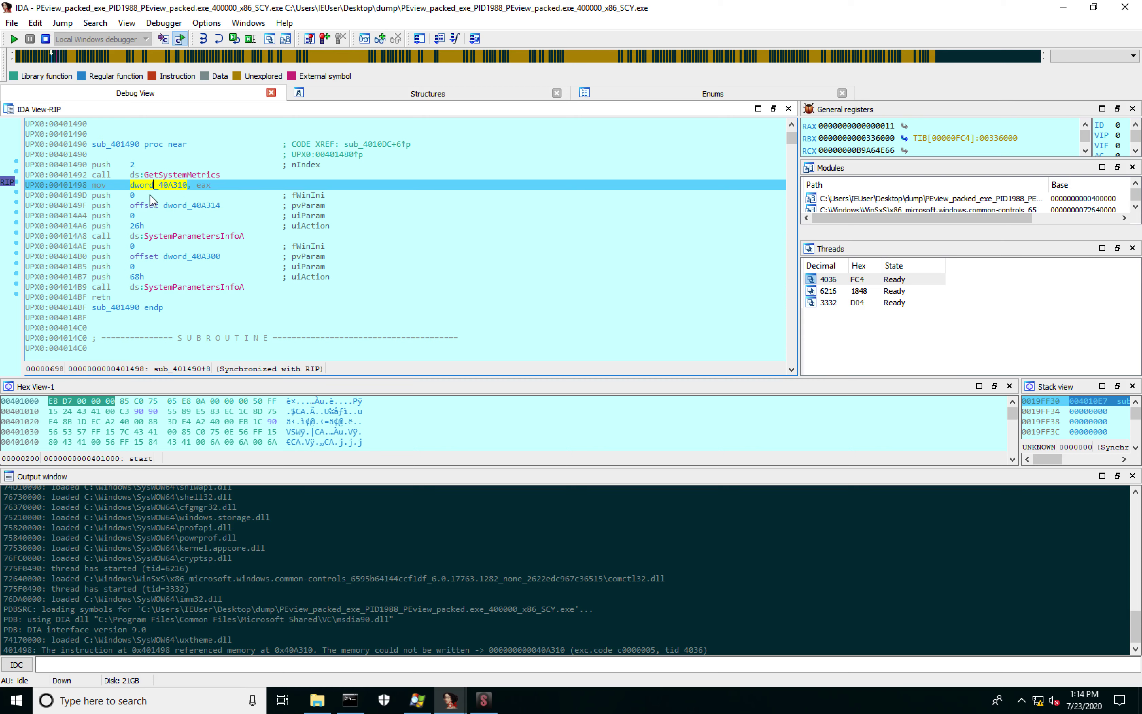
left_click(200, 174)
left_click(166, 185)
mouse_move(195, 209)
Compare the repaired dump's debugging session with the original PEview_packed.exe session, ending on the original one.
mouse_move(449, 706)
mouse_move(413, 659)
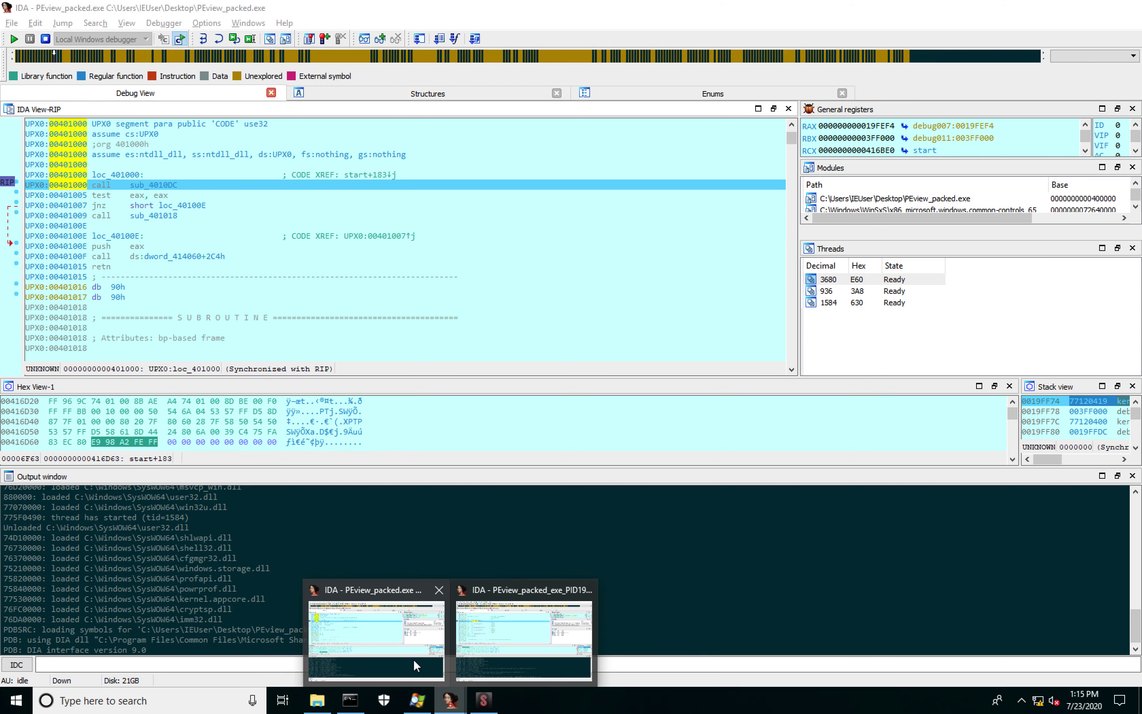
left_click(410, 639)
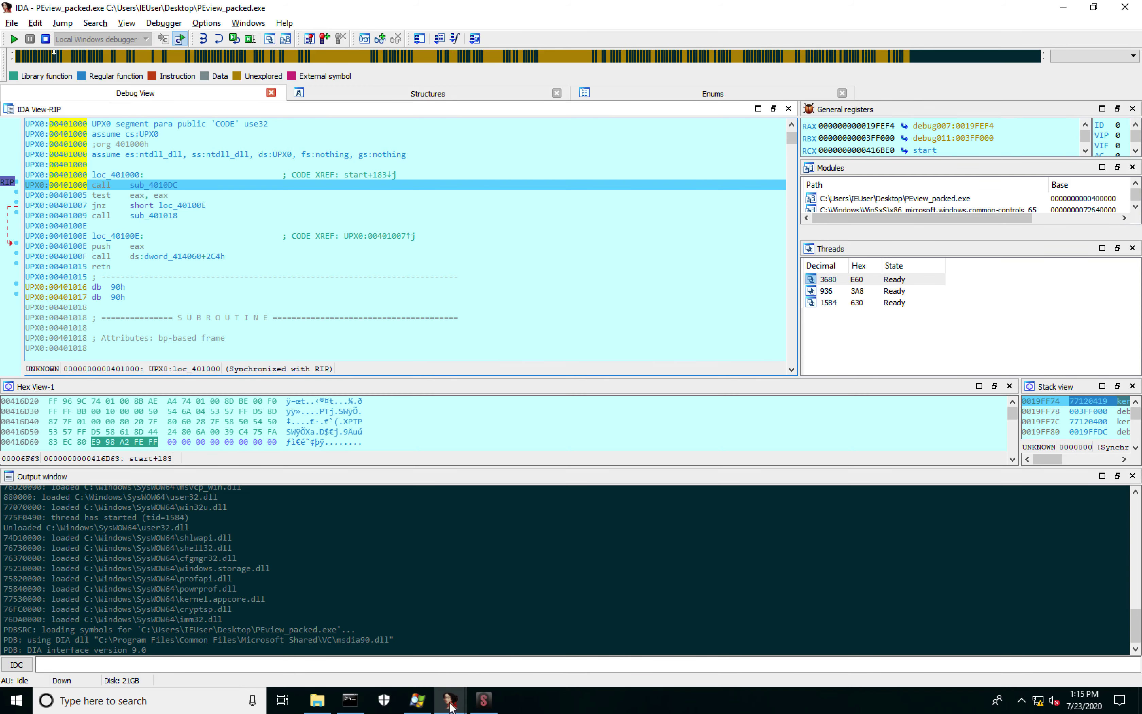
mouse_move(450, 706)
left_click(528, 643)
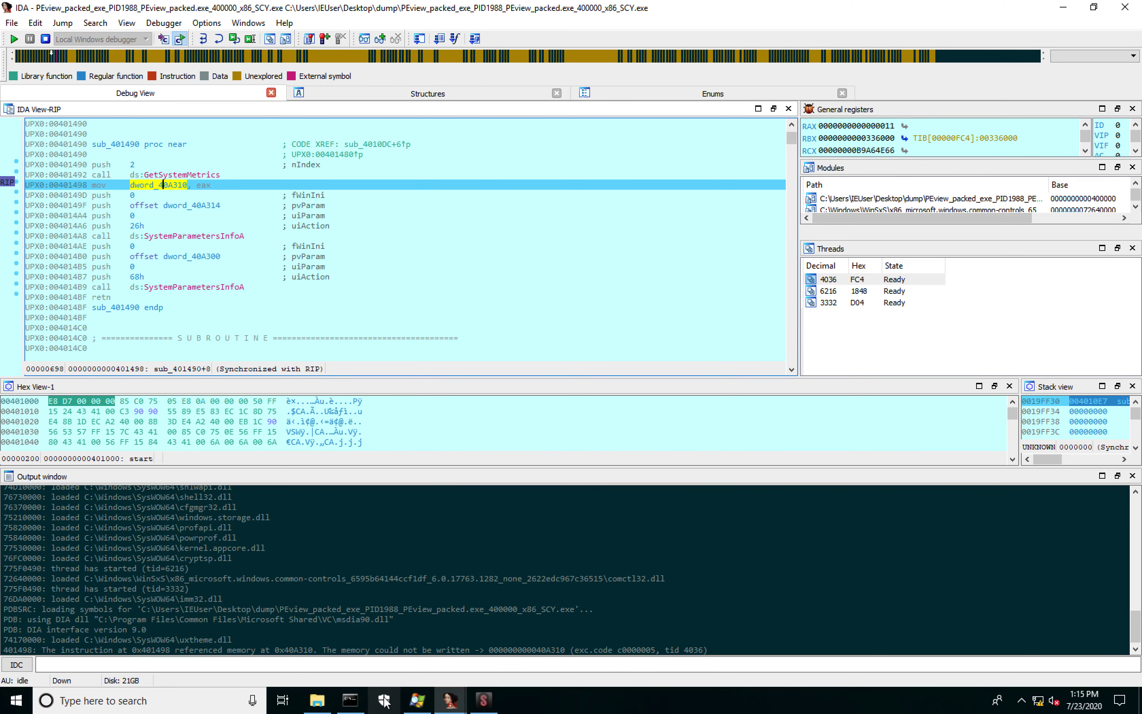
mouse_move(465, 703)
left_click(354, 592)
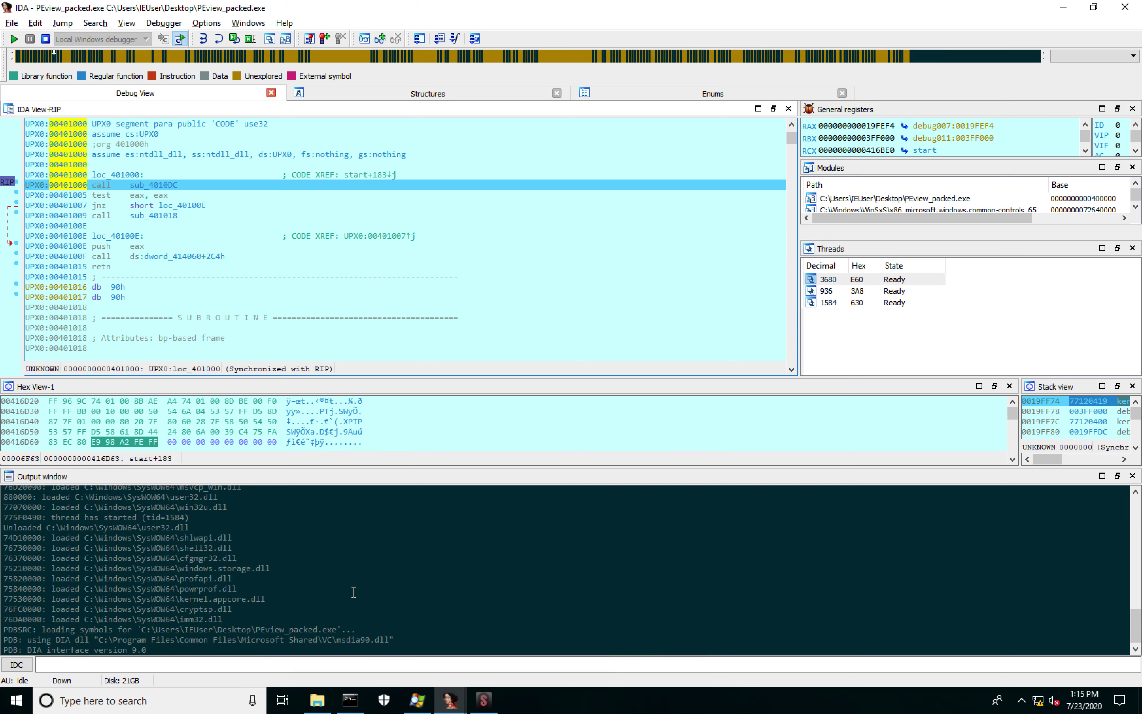
Follow the calls to sub_4010DC and sub_401490 in the original session, ending on the repaired dump's IDA window.
double_click(159, 186)
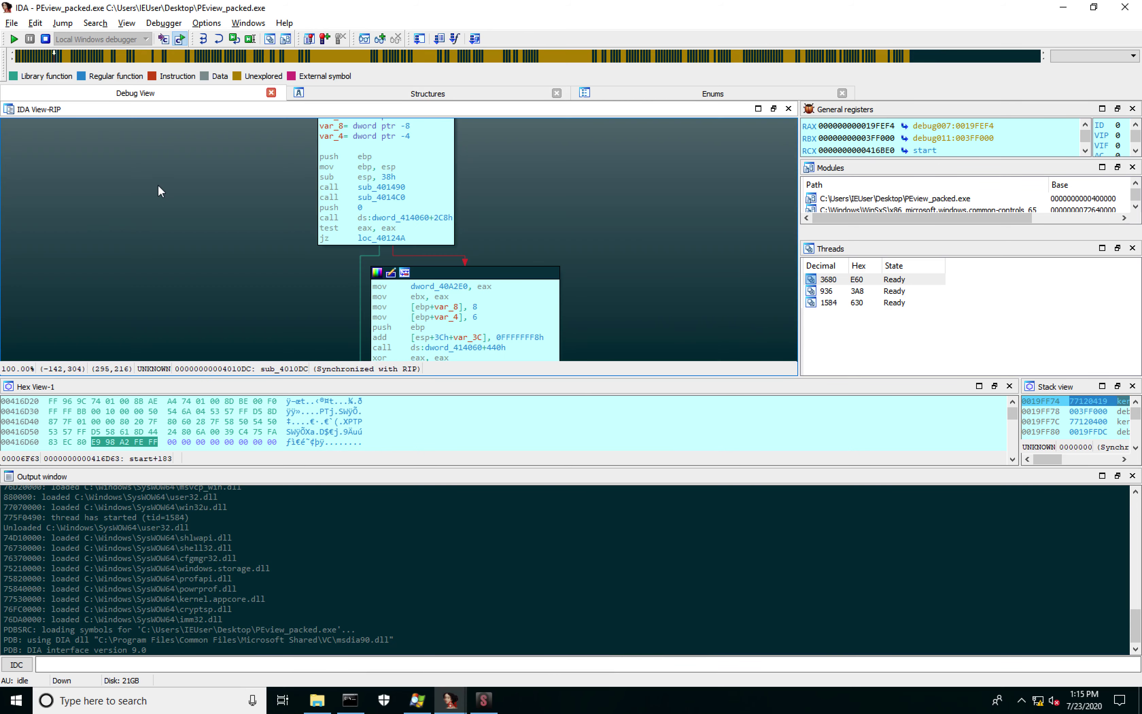
double_click(386, 187)
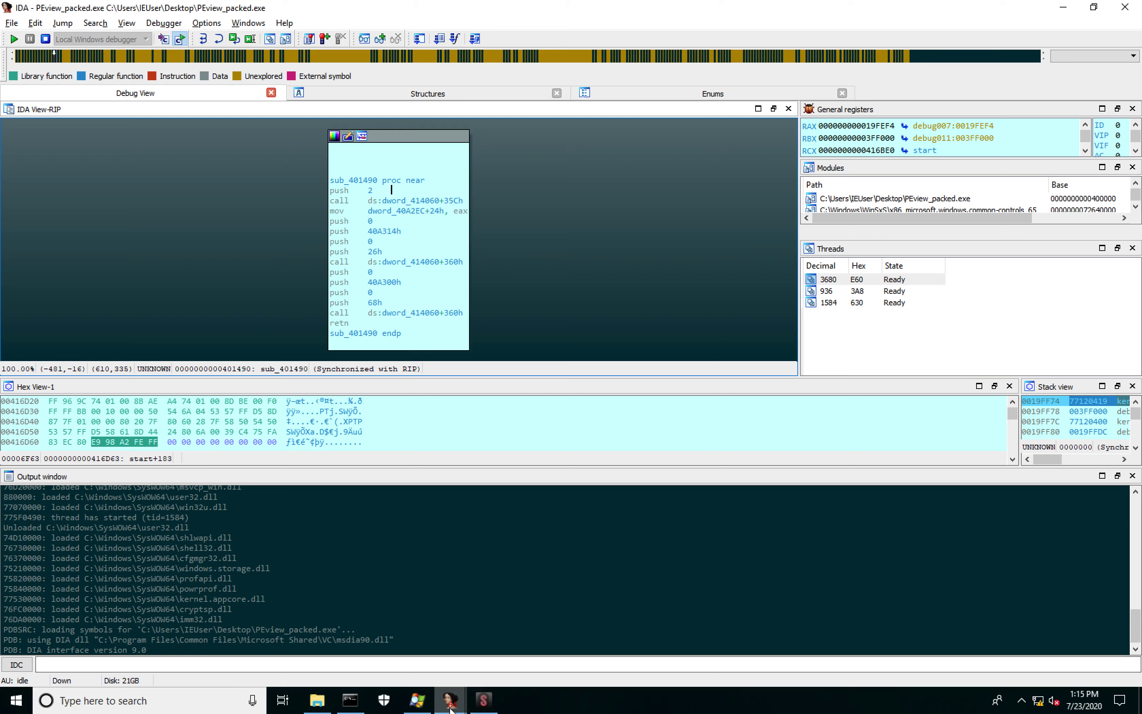
mouse_move(451, 700)
left_click(510, 631)
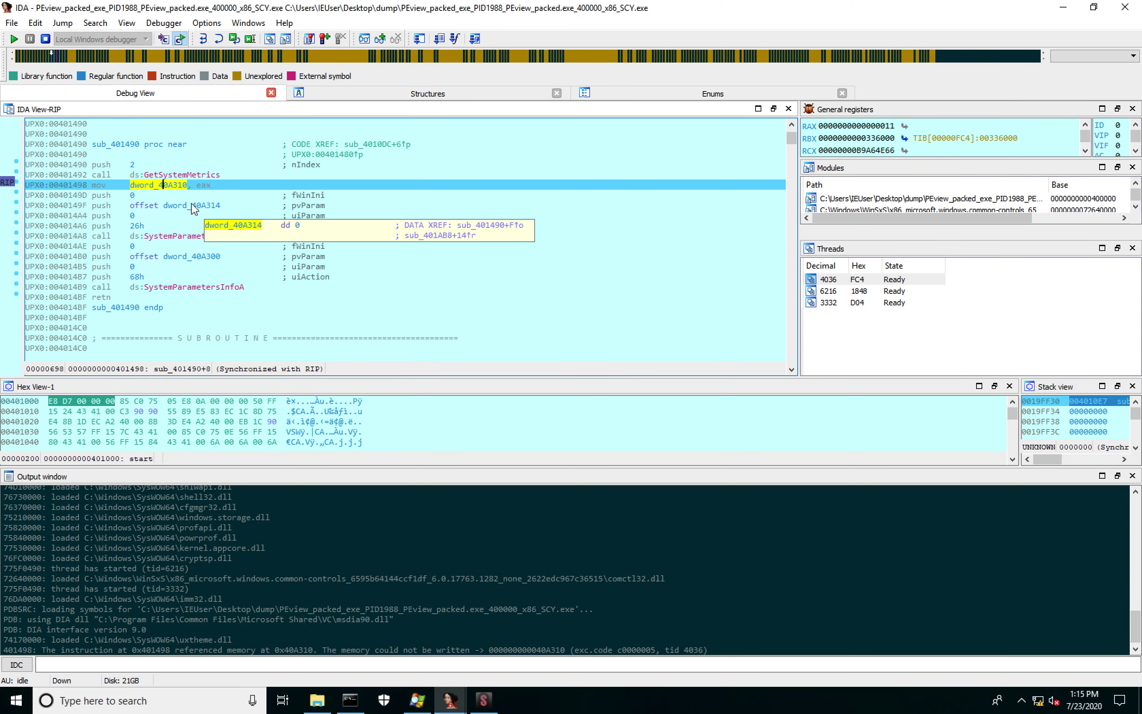
Open the repaired dump's segment list and check the address range and write permission of segment UPX0.
left_click(124, 25)
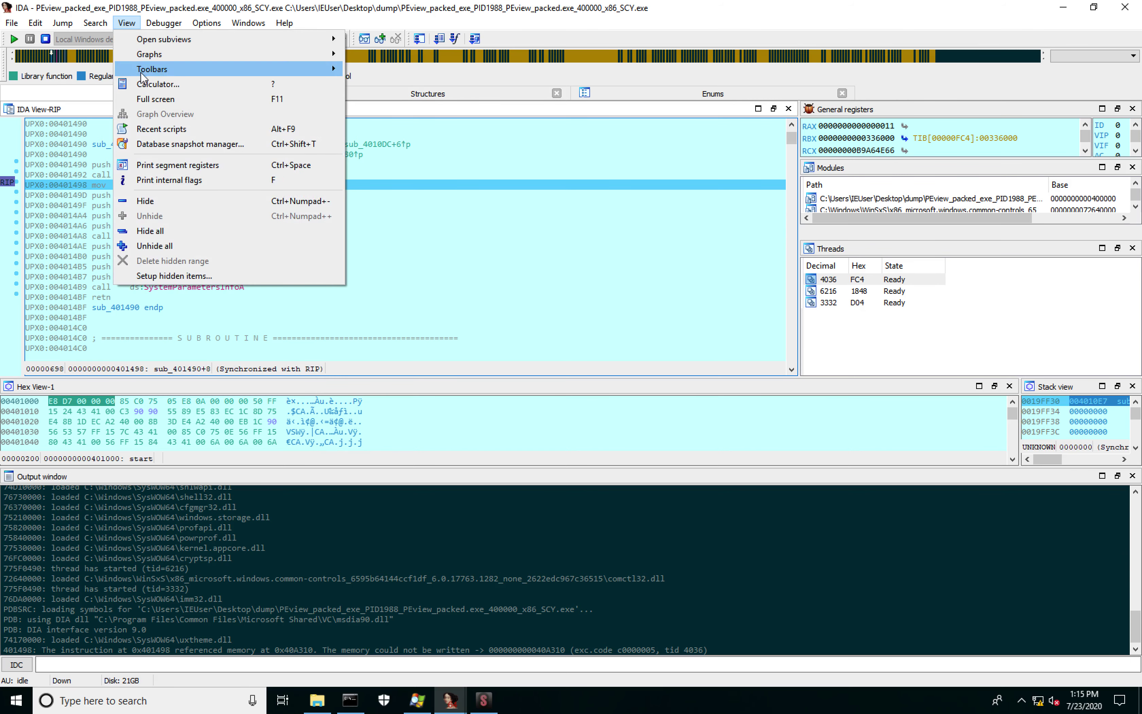
mouse_move(142, 75)
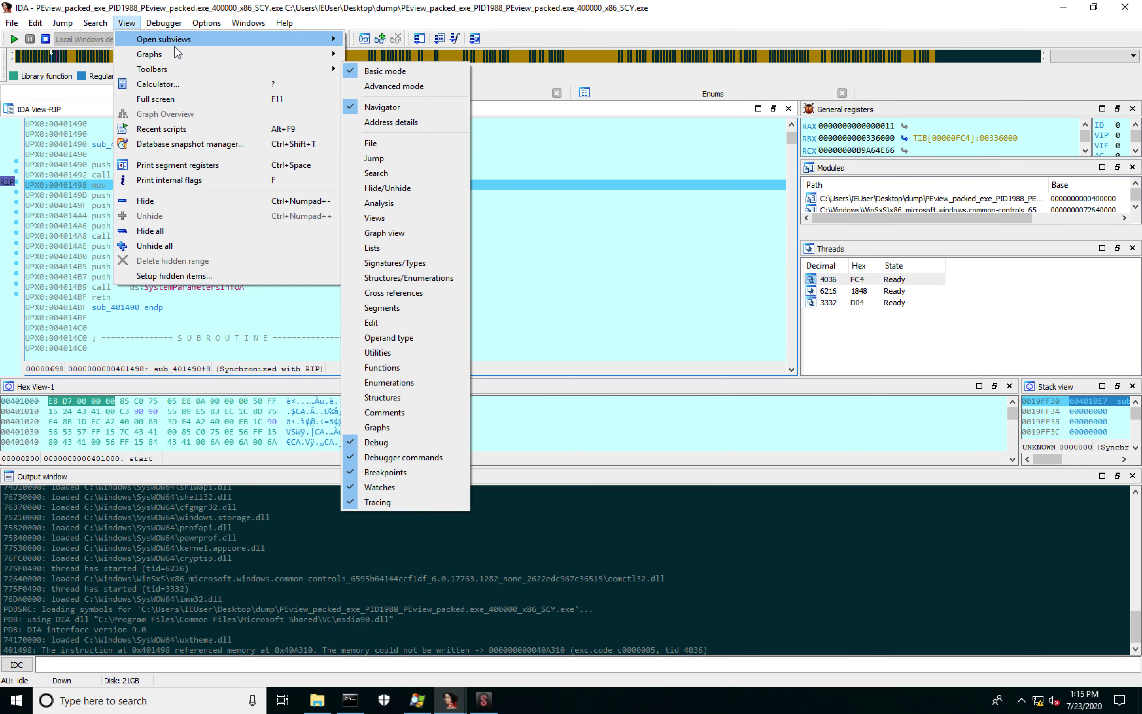
mouse_move(175, 43)
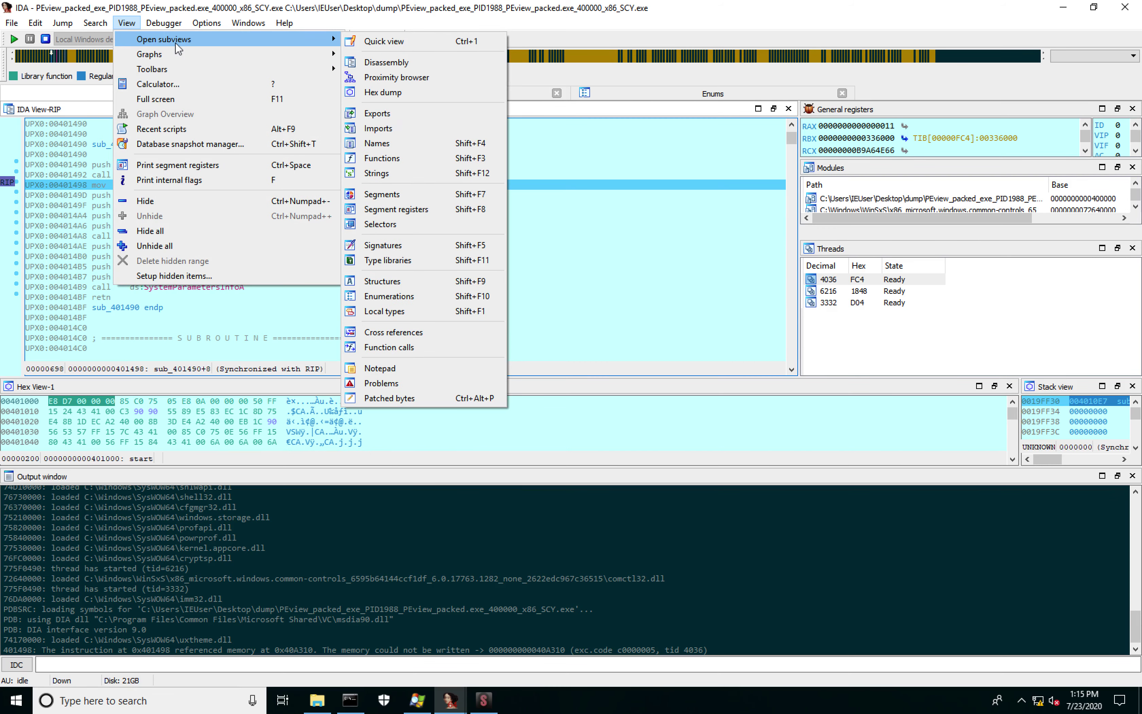
left_click(411, 201)
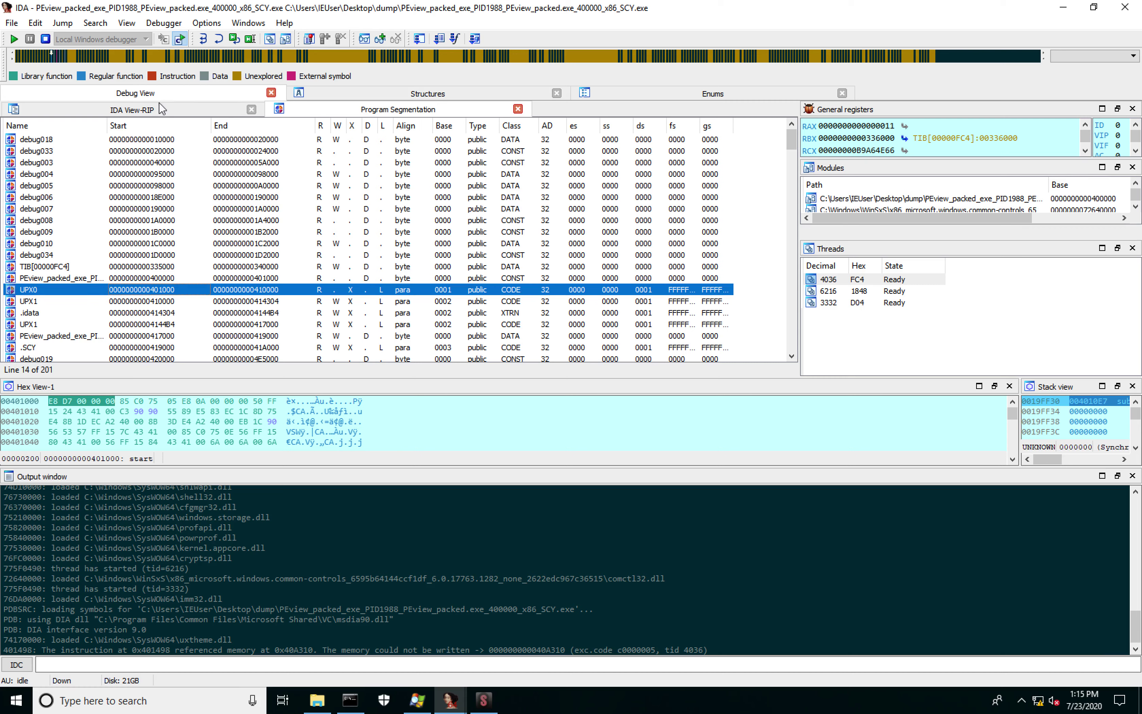
left_click(254, 103)
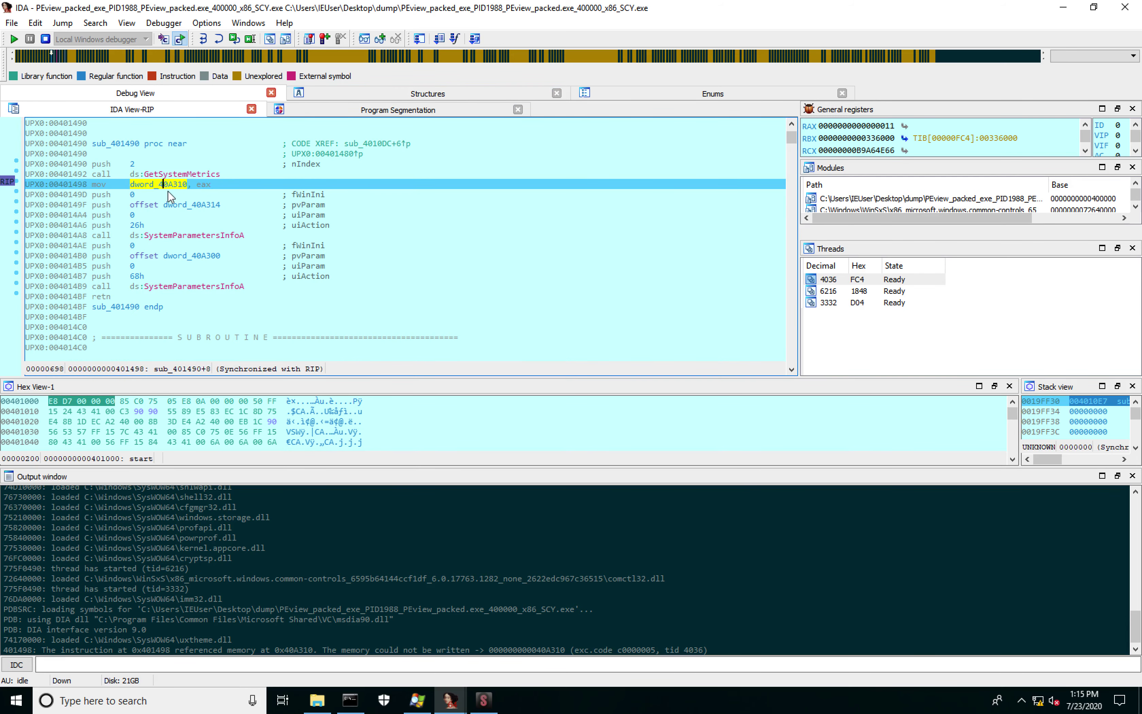
left_click(341, 113)
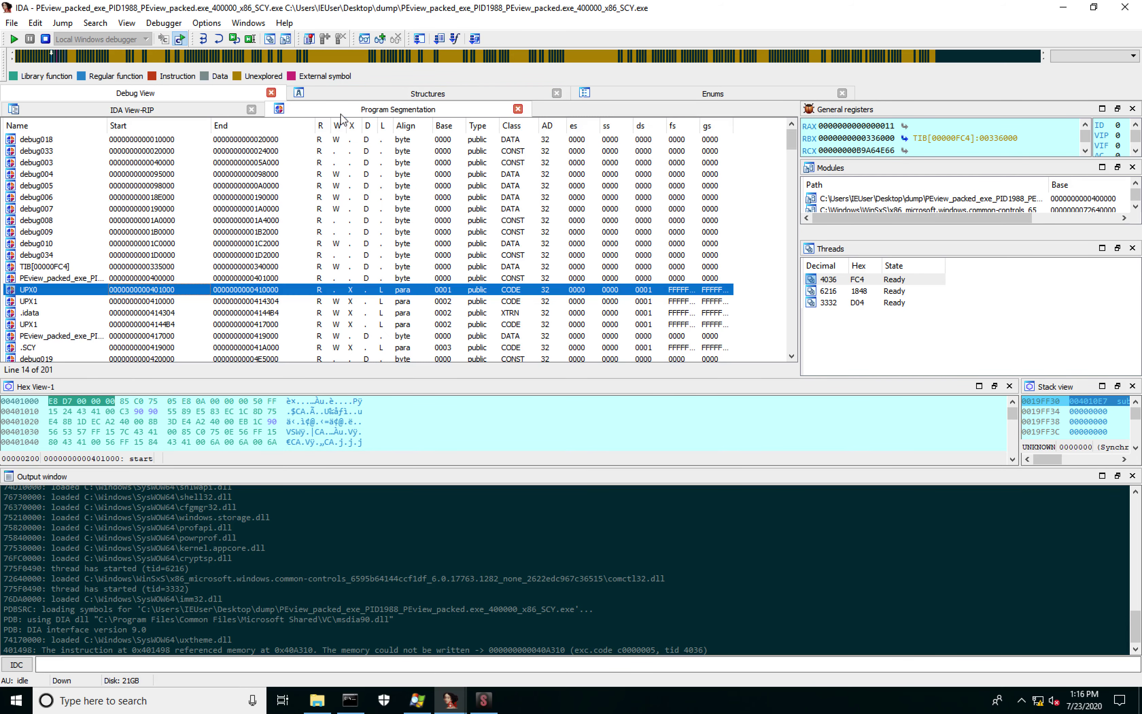
left_click(231, 244)
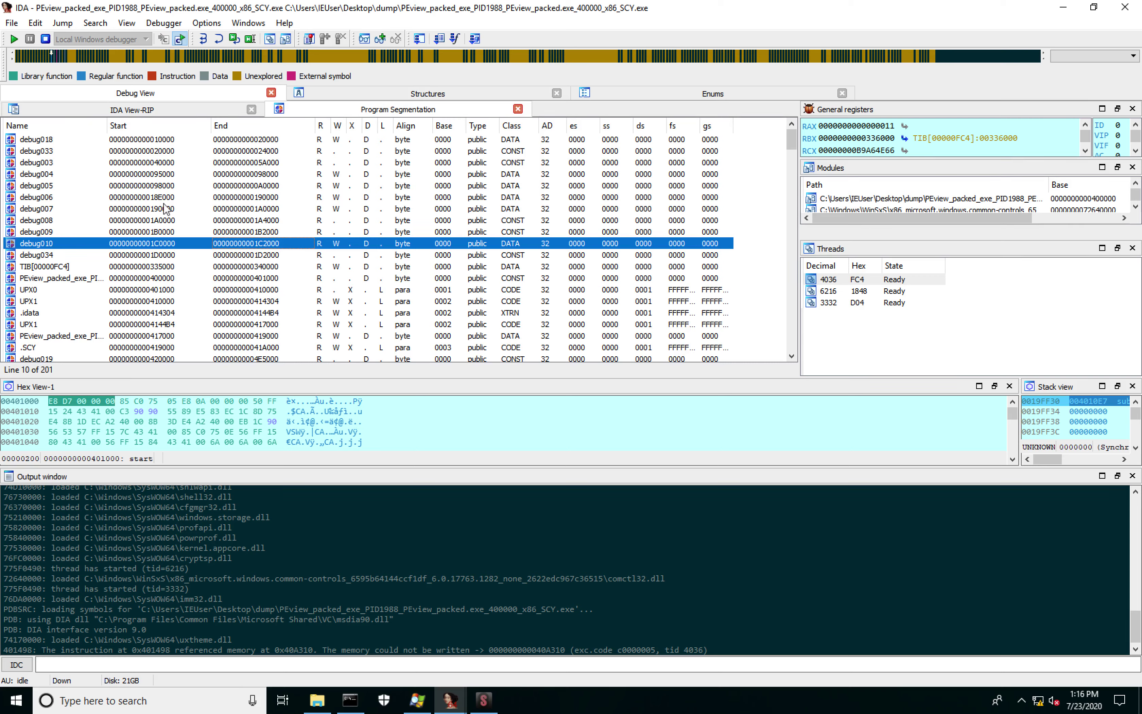
left_click(165, 291)
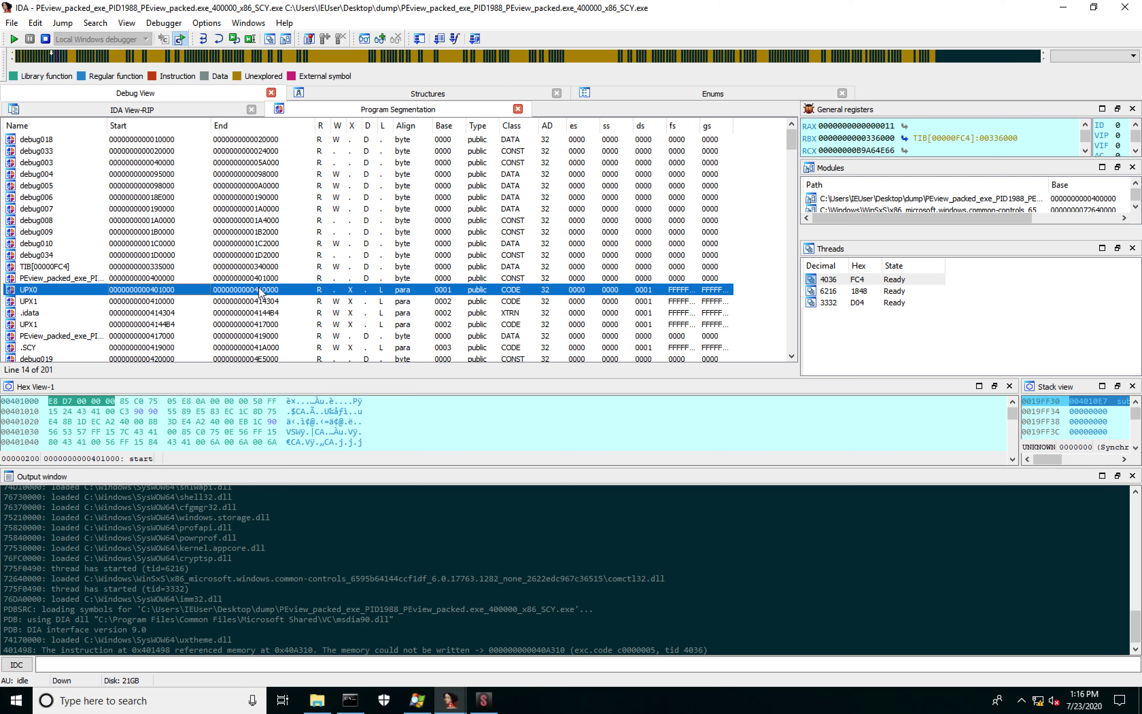
left_click(335, 291)
Open the segment list in the original PEview_packed.exe session and check the write permission of segment UPX0.
mouse_move(441, 705)
mouse_move(388, 645)
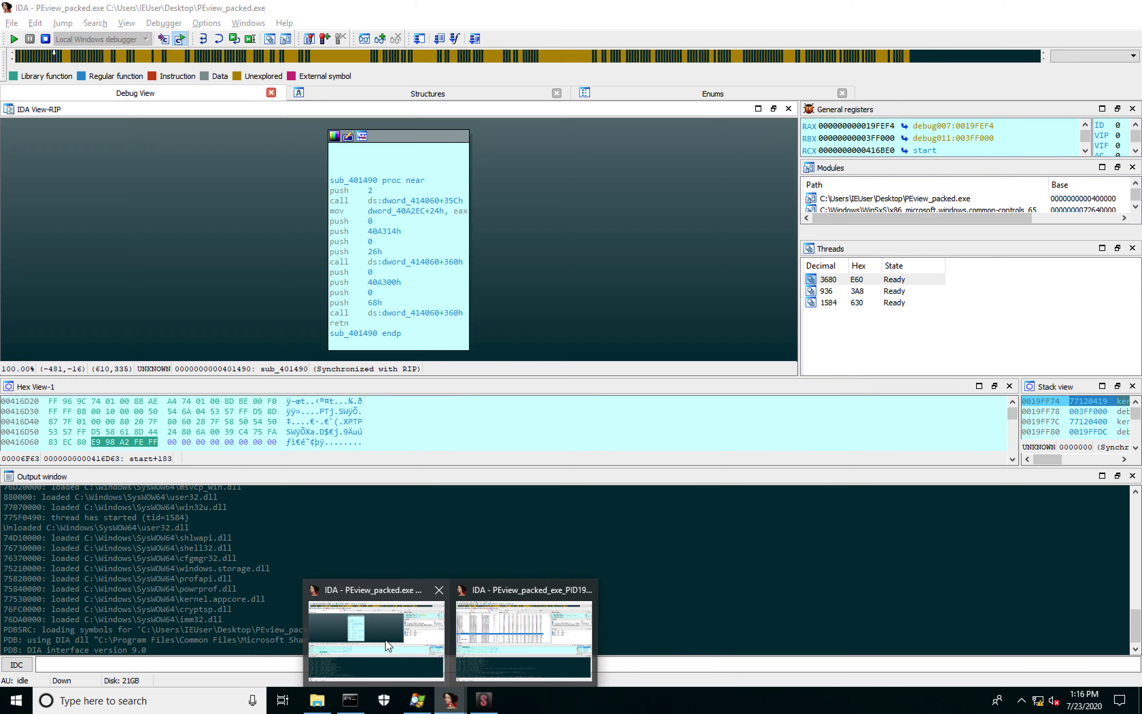
left_click(388, 646)
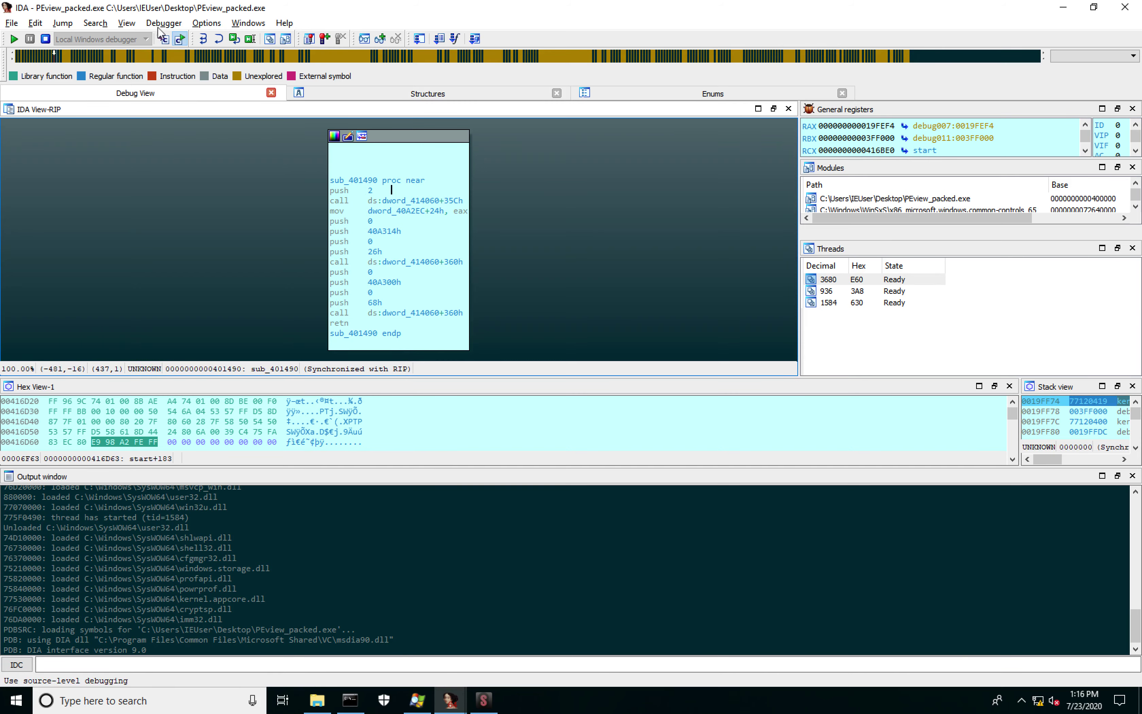
left_click(127, 23)
mouse_move(142, 42)
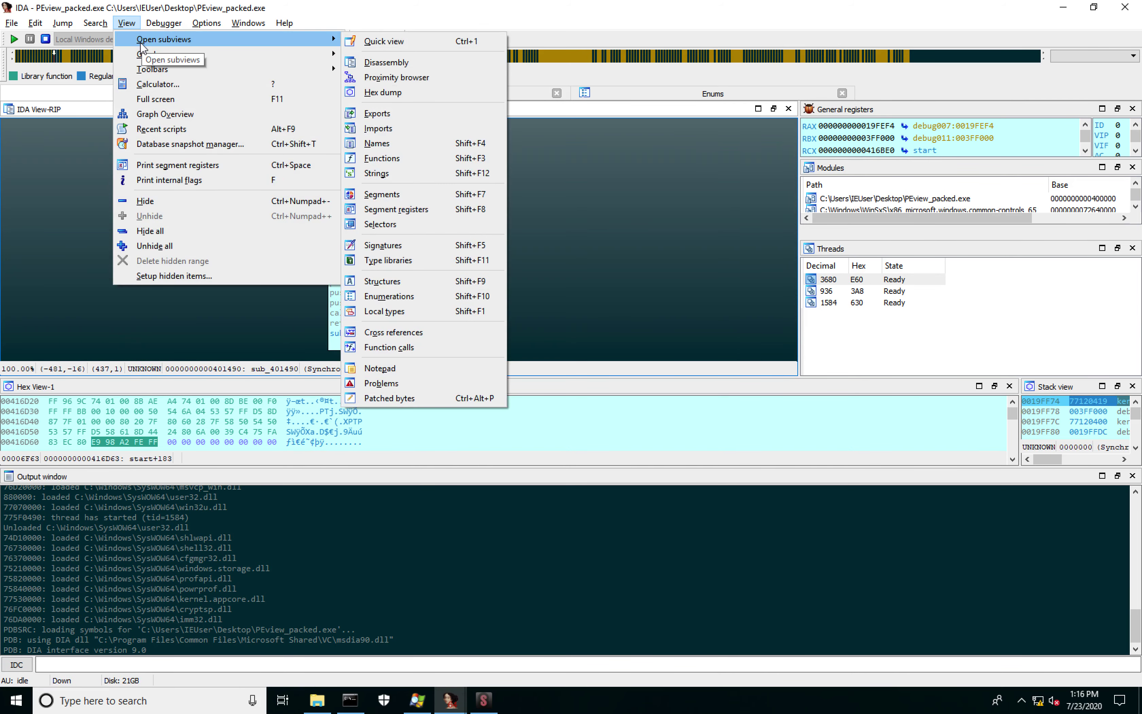
left_click(408, 198)
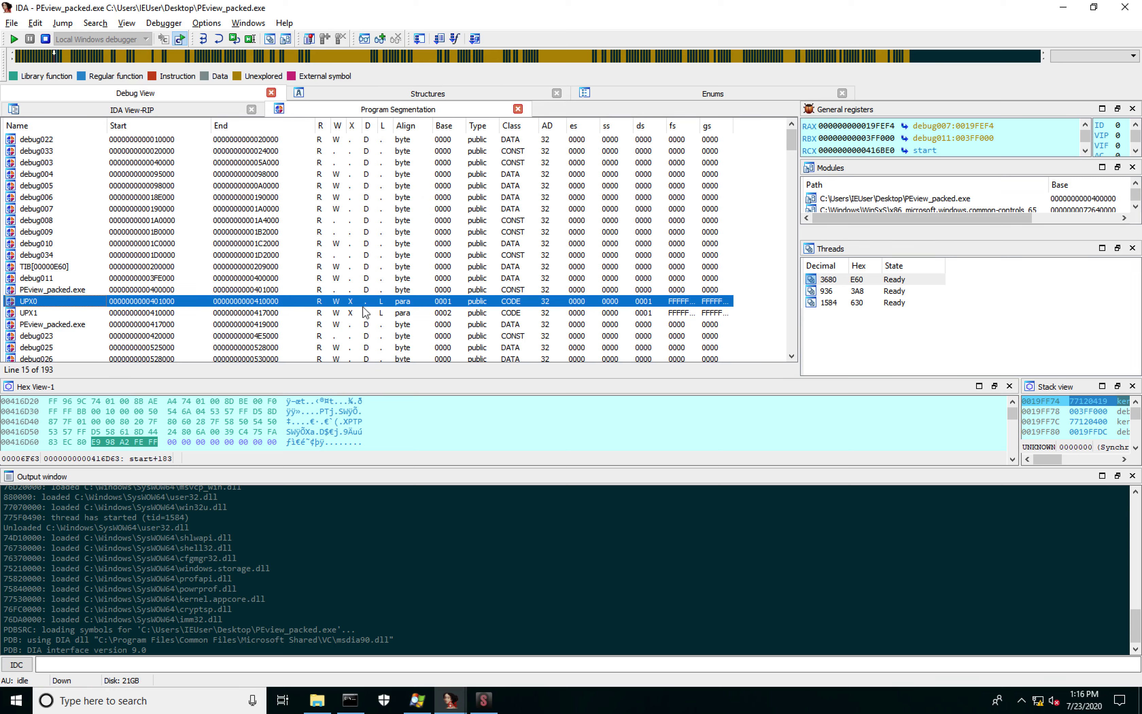
left_click(337, 302)
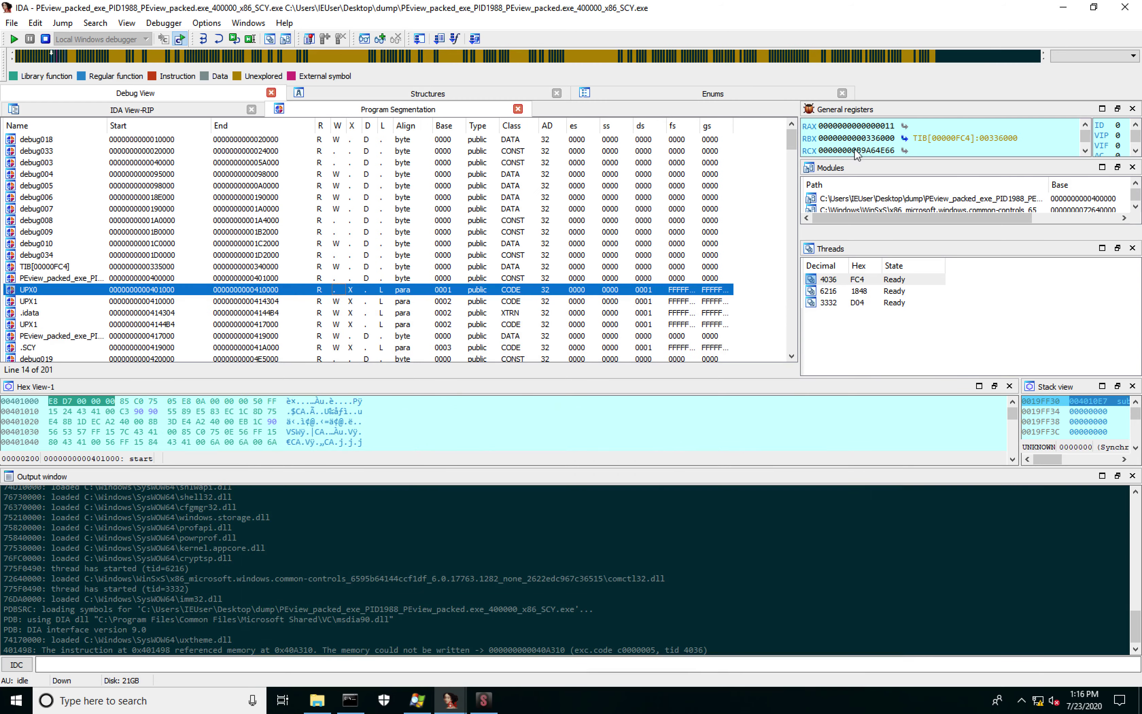
Minimize IDA, launch LordPE, and open PEview_packed_exe_PID1988_PEview_packed.exe_400000_x86_SCY.exe in its PE editor.
left_click(1063, 9)
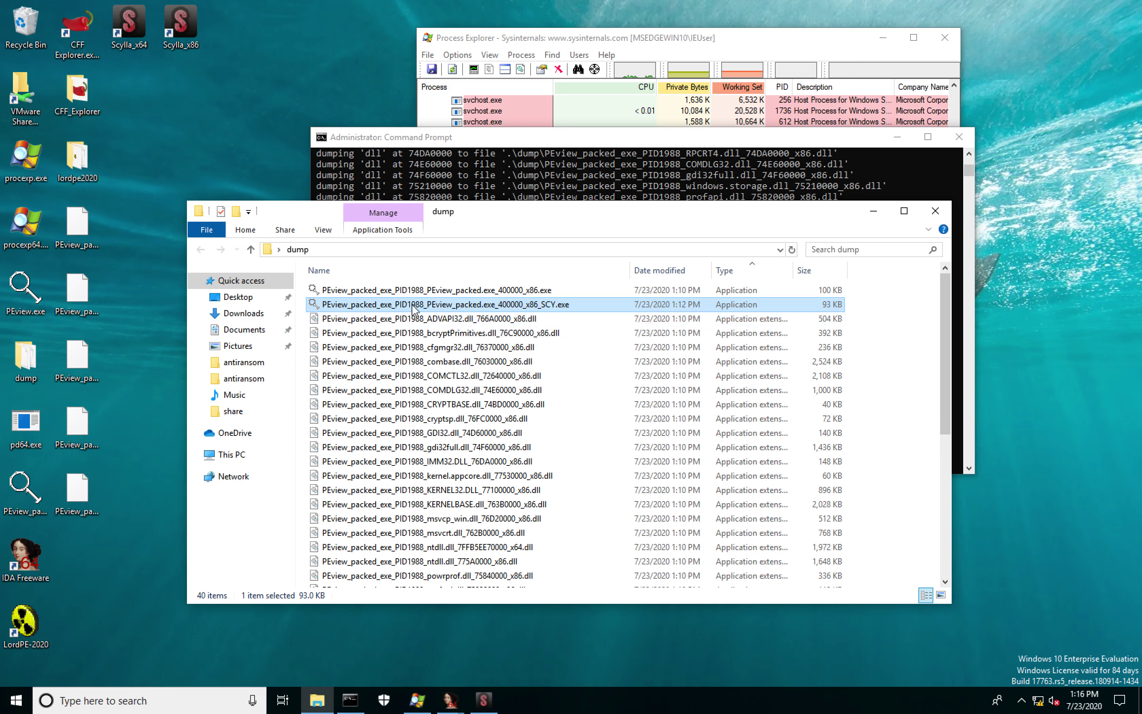
double_click(25, 623)
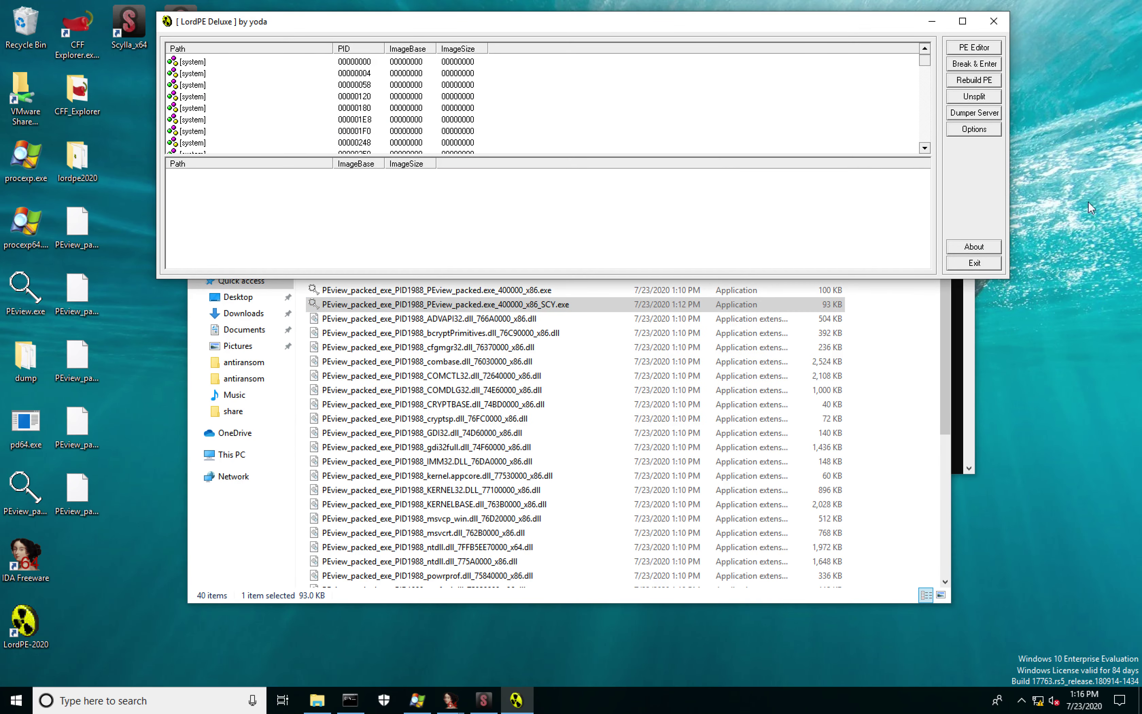
left_click(966, 49)
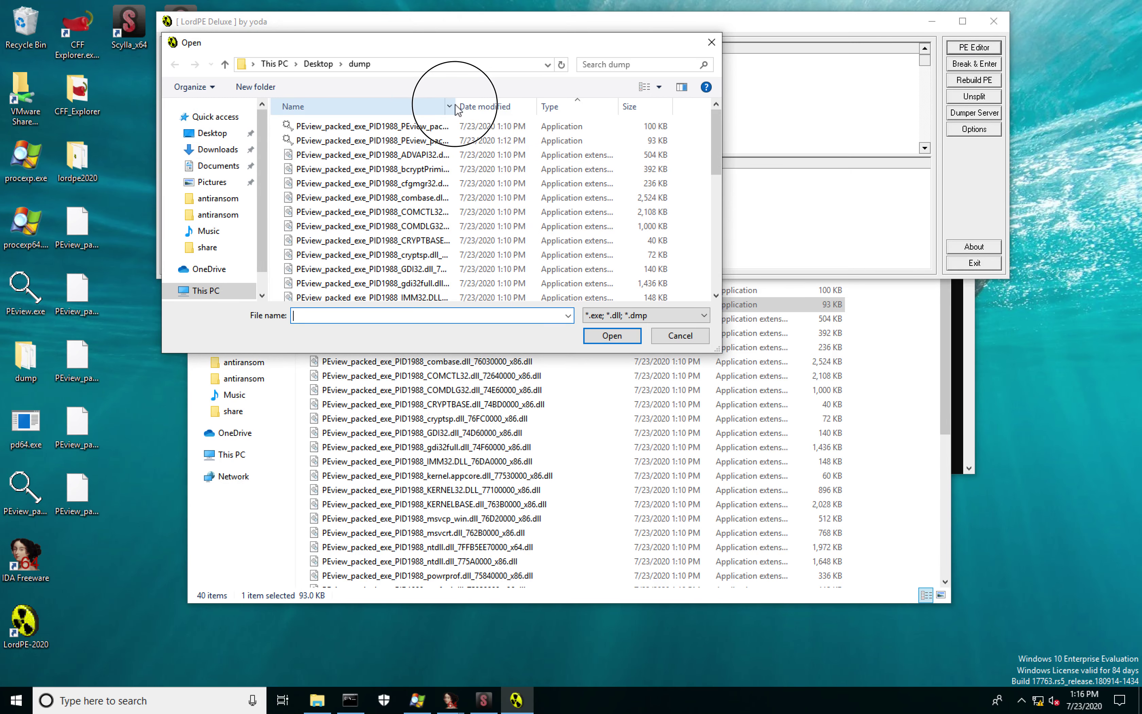
left_click_drag(464, 108, 293, 107)
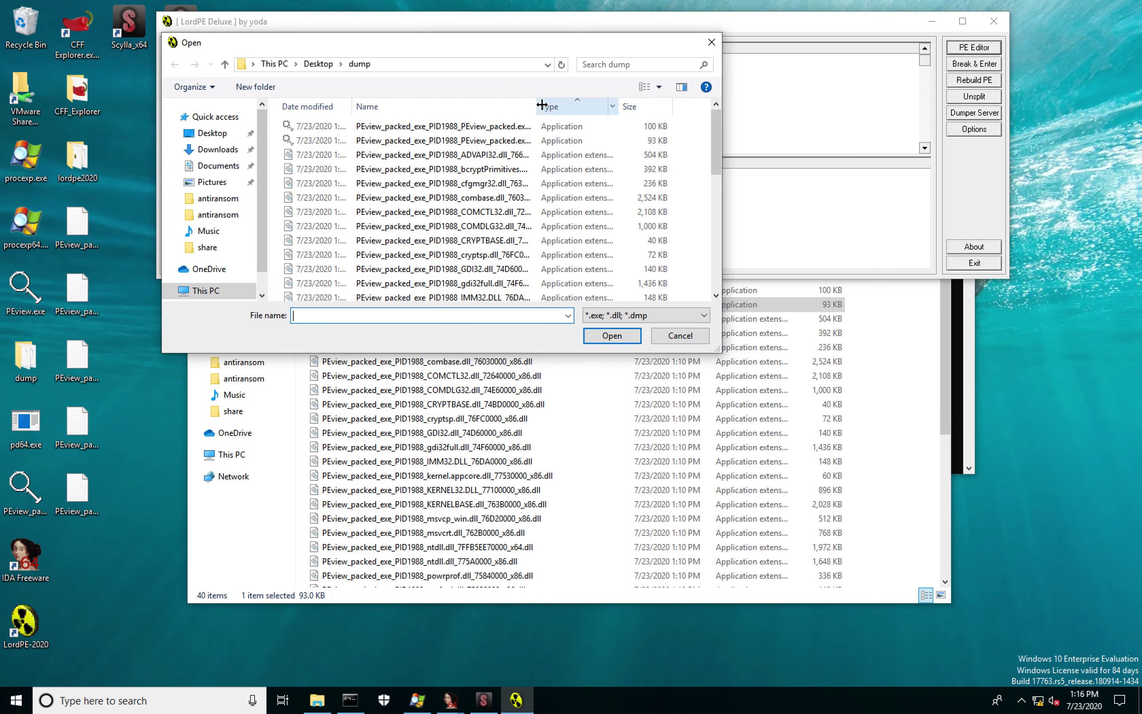
left_click_drag(541, 105, 619, 104)
double_click(556, 143)
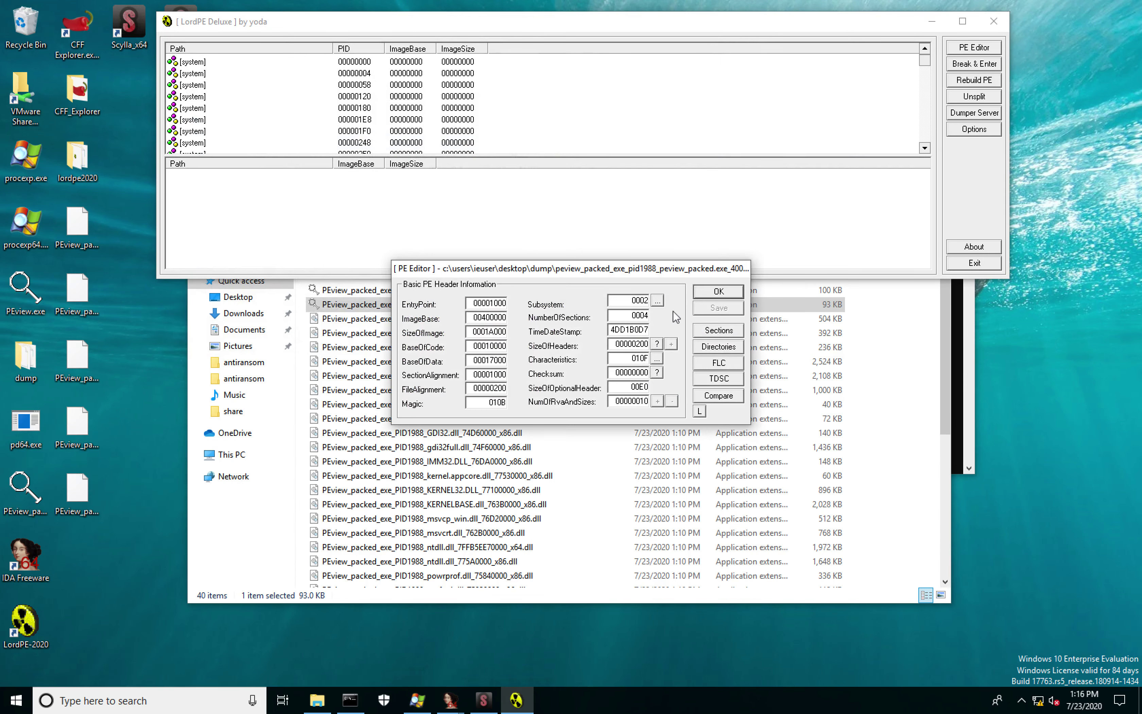
Try to add the Writeable flag to the UPX0 section header from the section table and apply it.
left_click(732, 330)
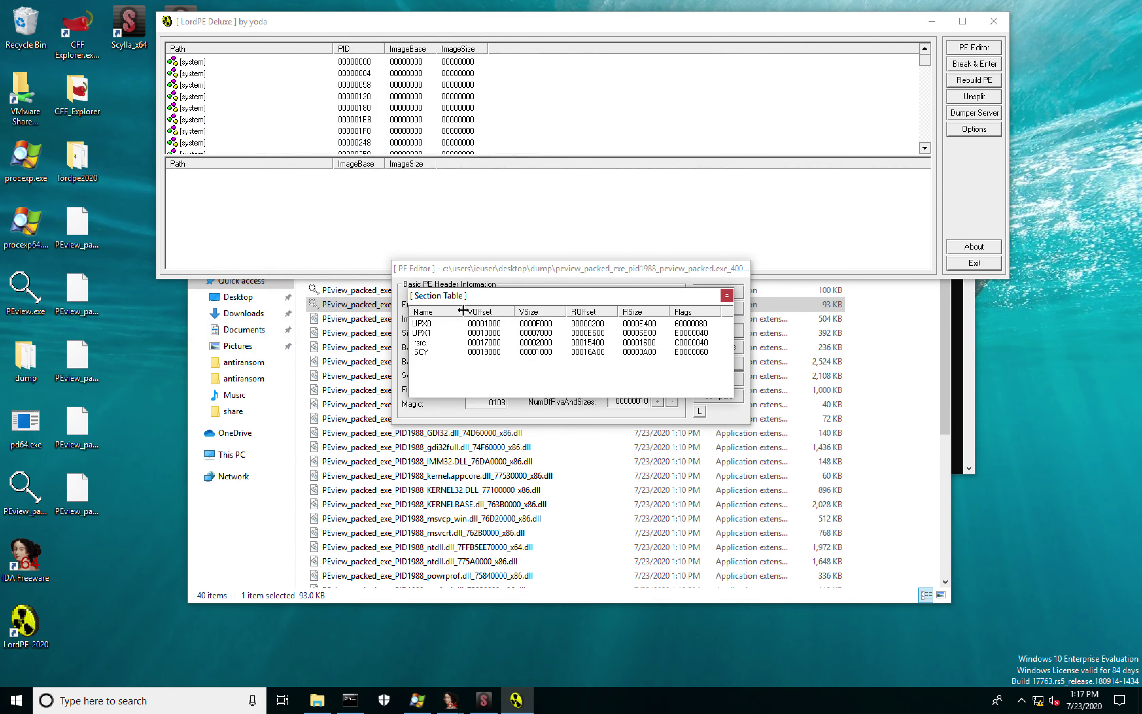
left_click(424, 325)
right_click(425, 325)
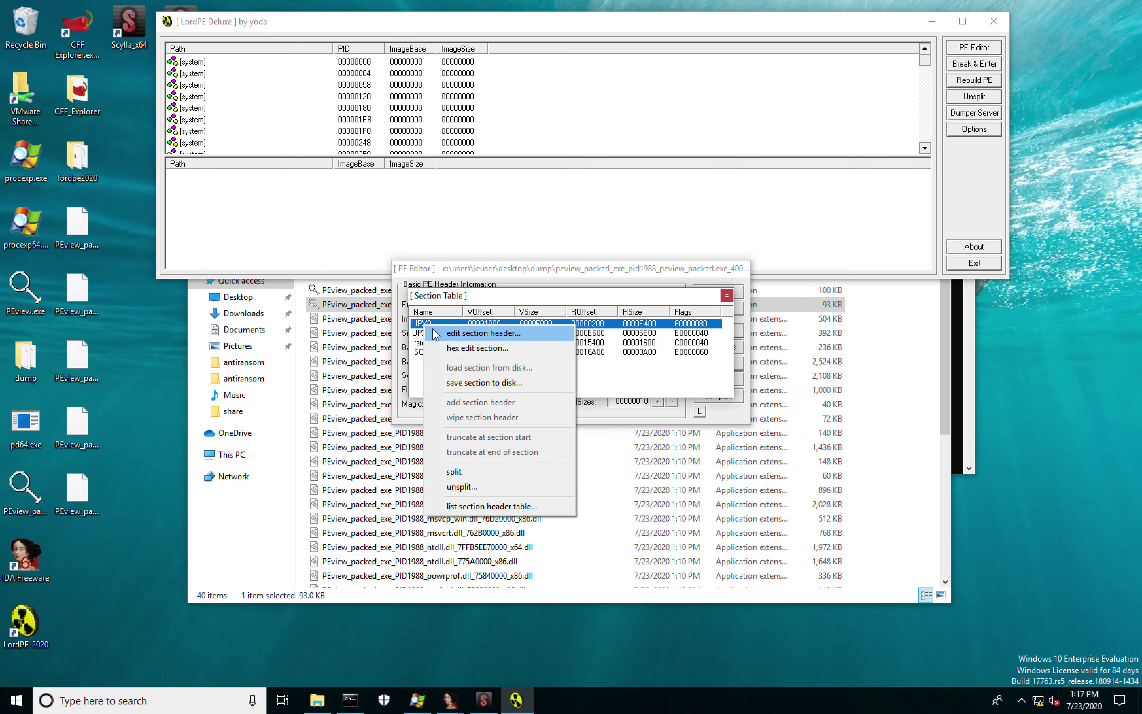
left_click(434, 333)
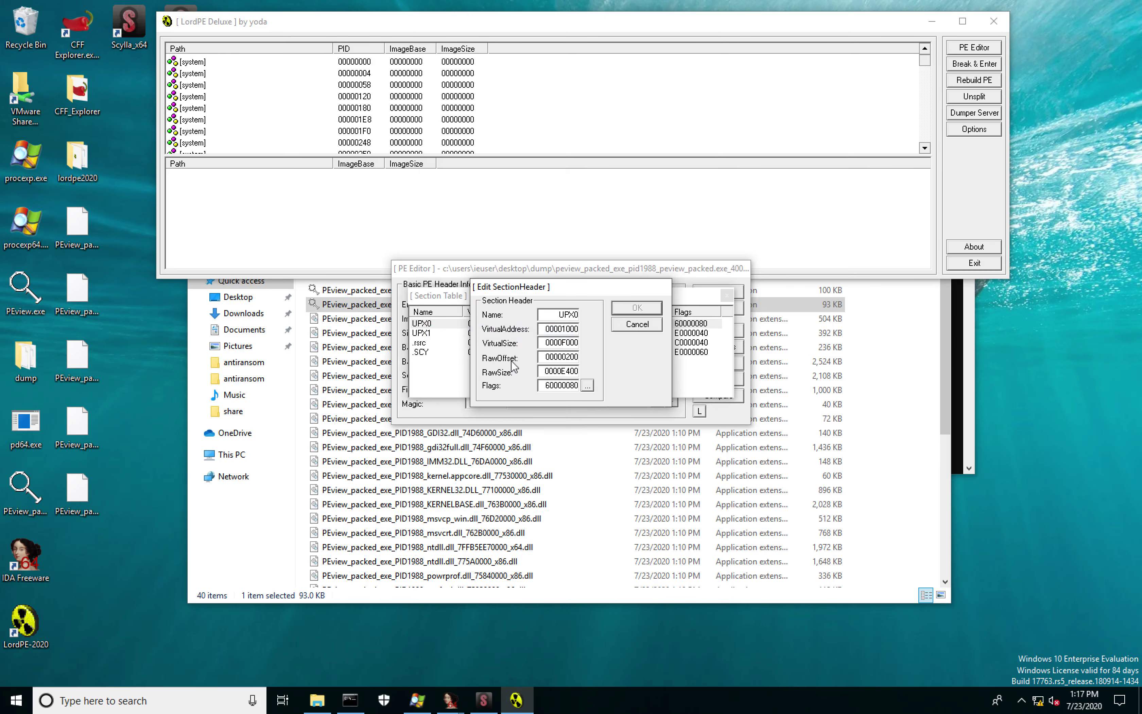
left_click(587, 385)
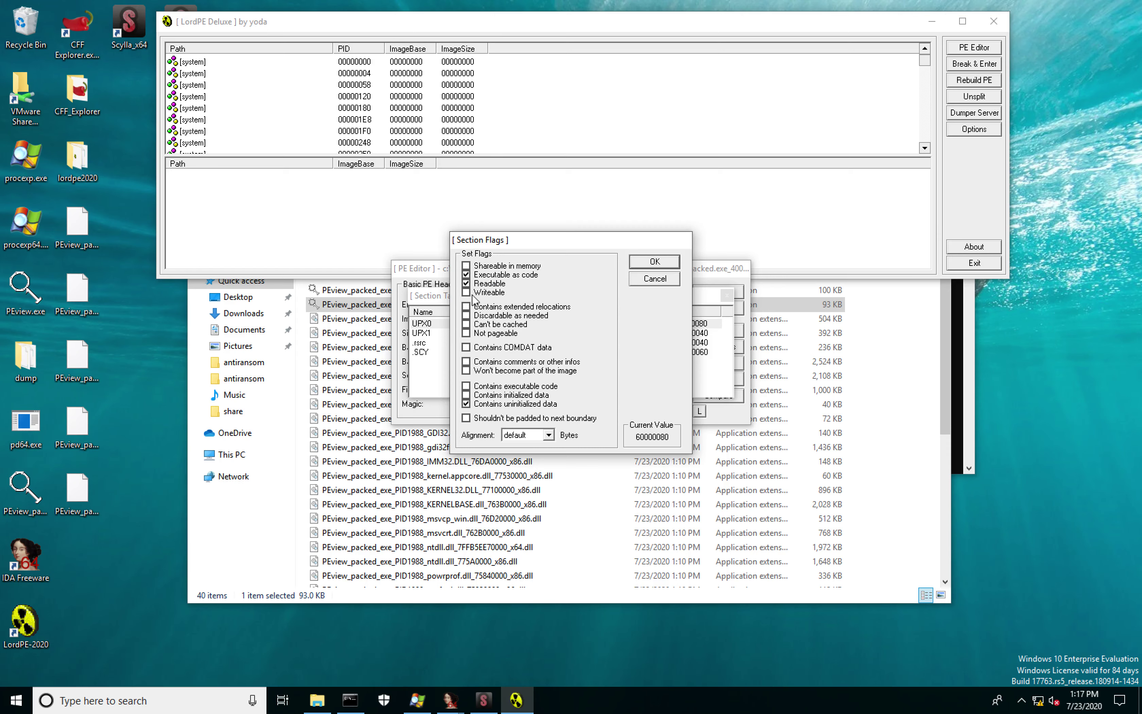
left_click(467, 293)
left_click(655, 262)
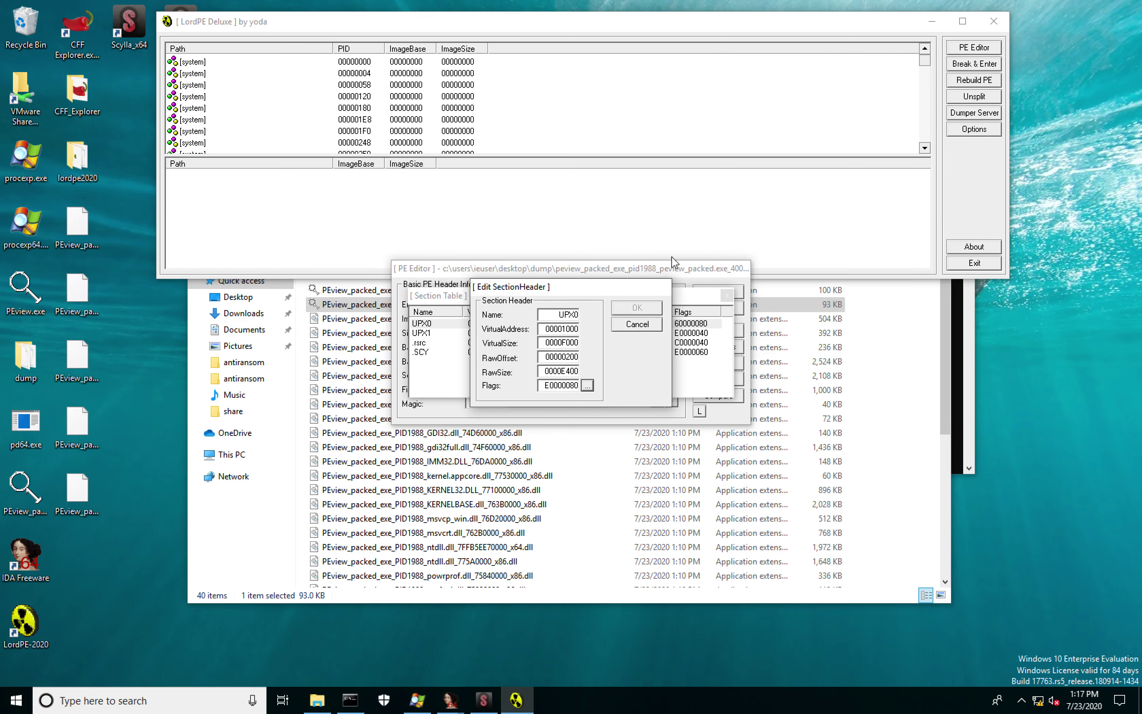
left_click(641, 307)
Close the repaired dump's IDA session without saving its database, terminating the debugging process.
left_click(450, 701)
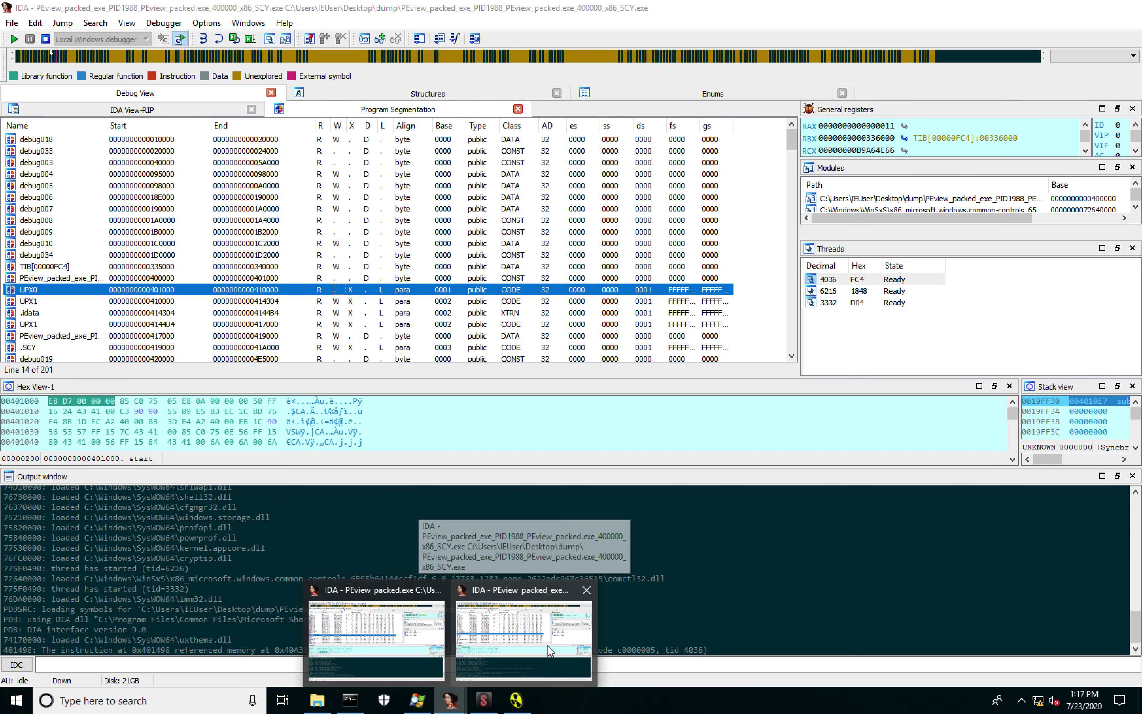
left_click(560, 641)
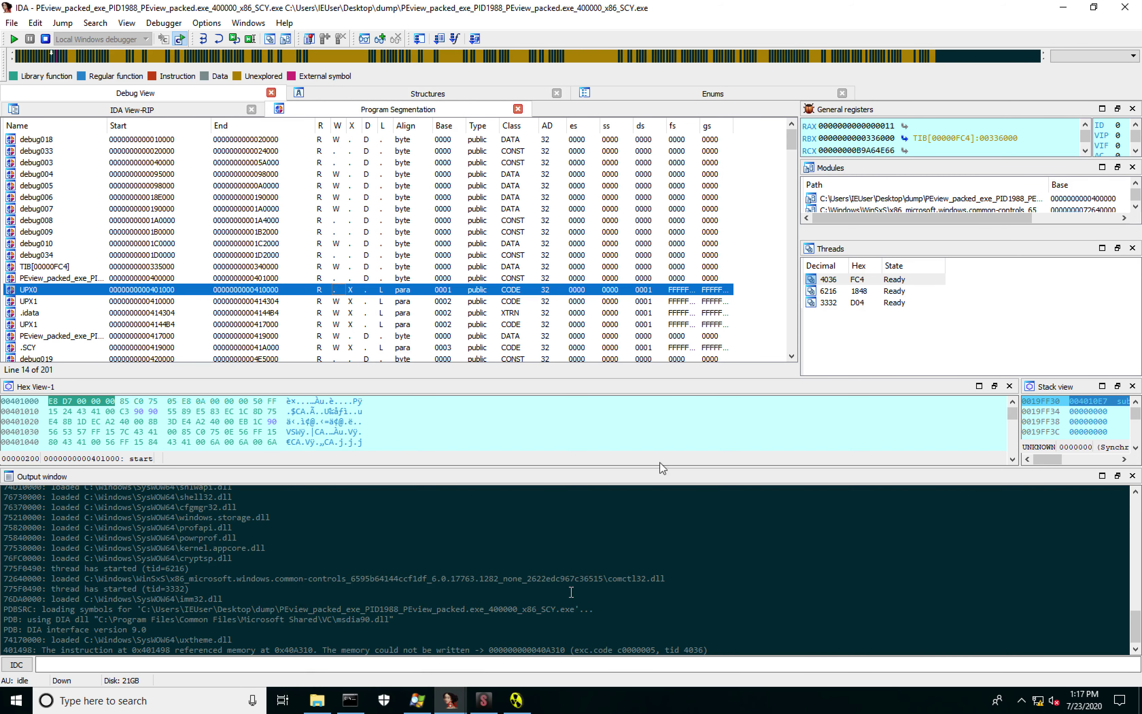
left_click(1125, 7)
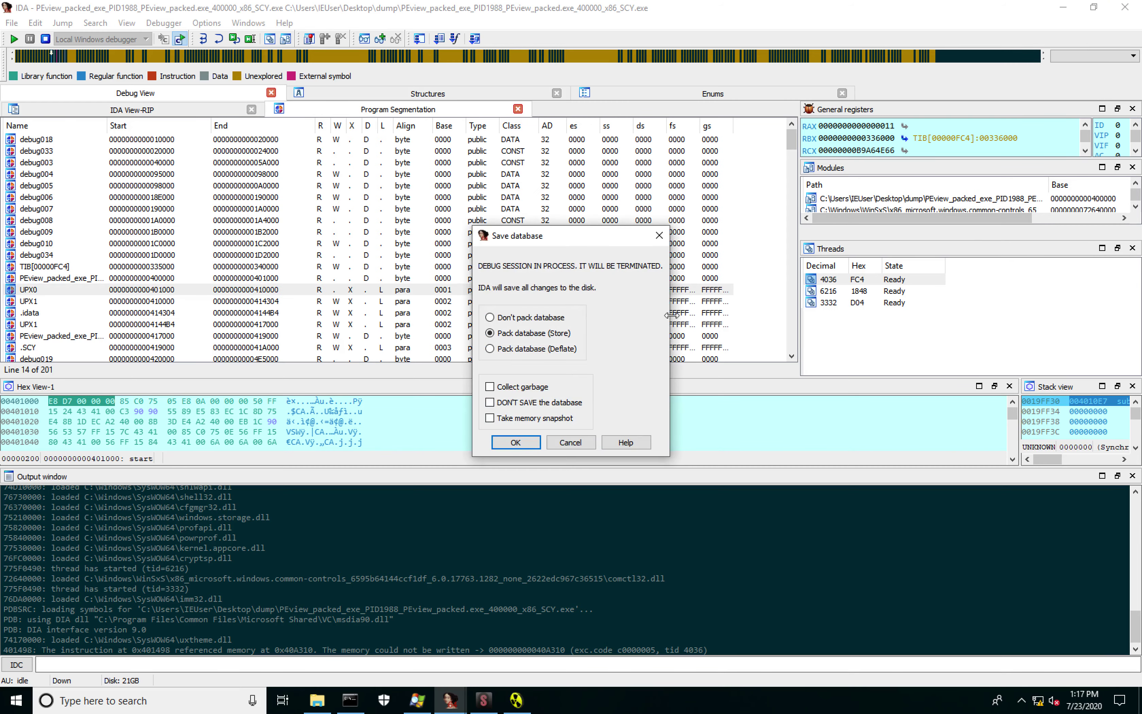
left_click(524, 402)
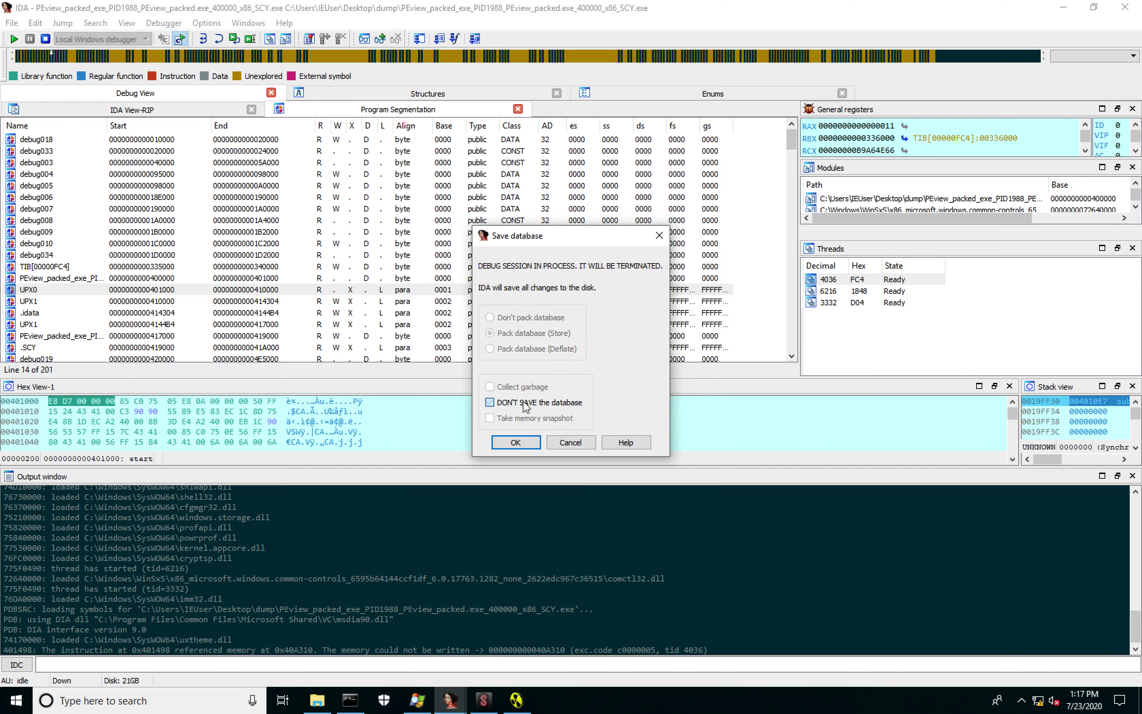
left_click(517, 442)
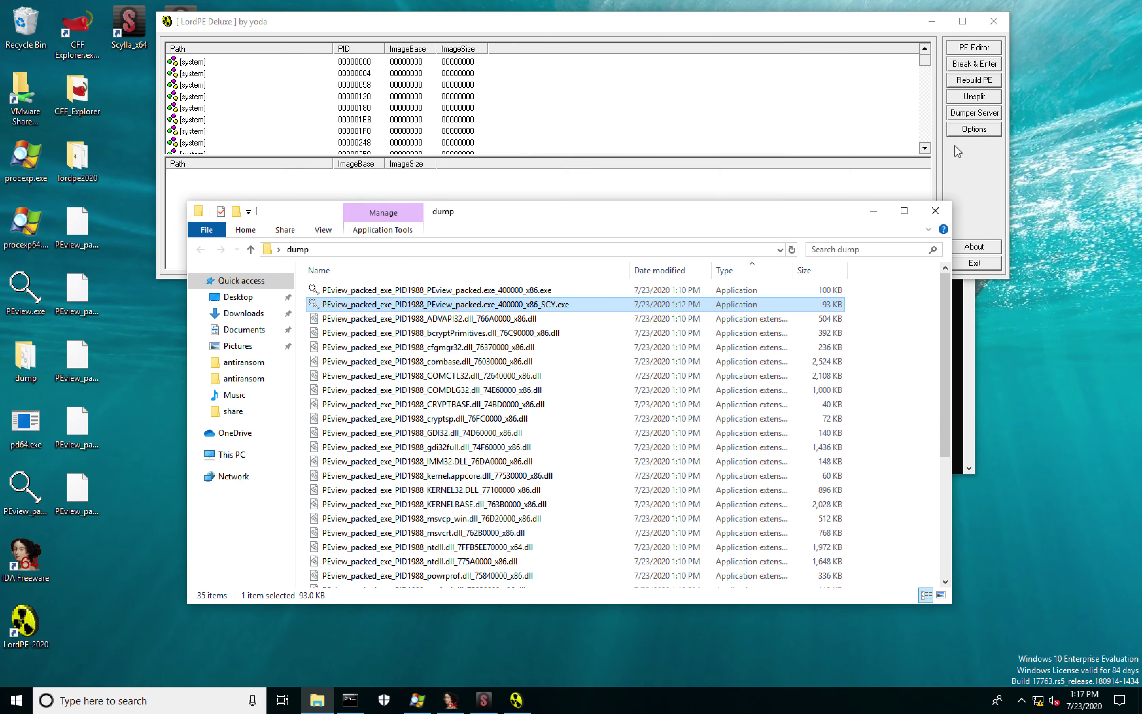
Cancel the section header edit in LordPE, close the PE editor, and reopen PEview_packed_exe_PID1988_PEview_packed.exe_400000_x86_SCY.exe in it.
left_click(835, 124)
left_click(636, 324)
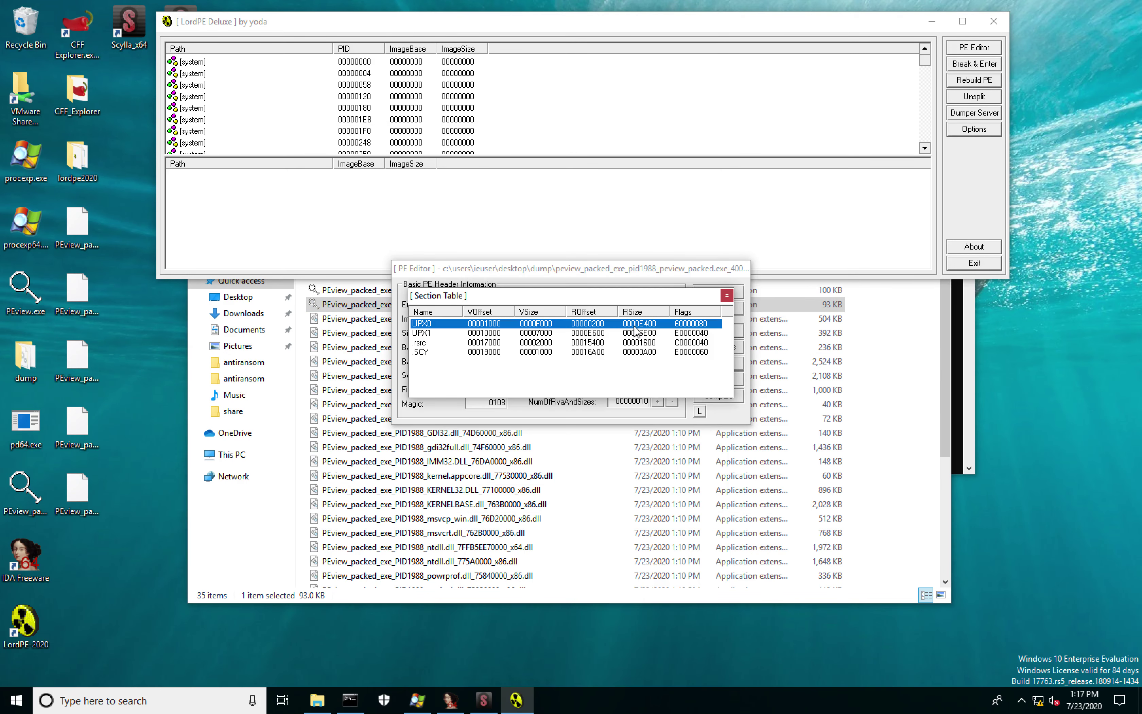
left_click(727, 296)
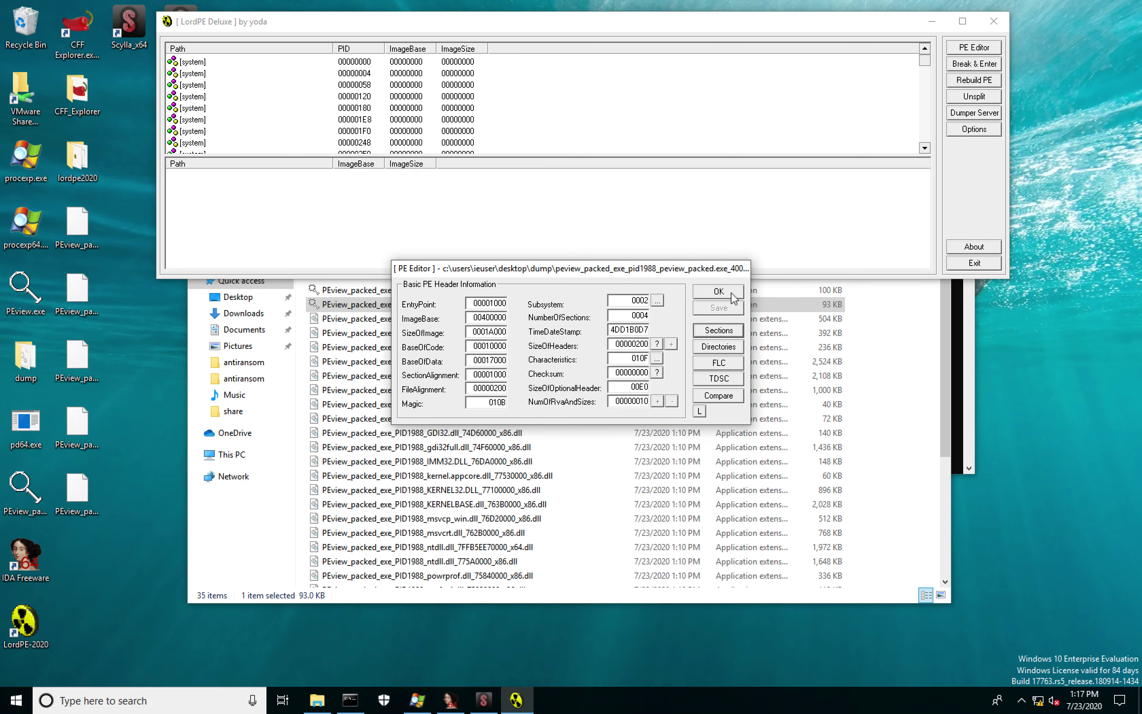
left_click(732, 292)
left_click(974, 48)
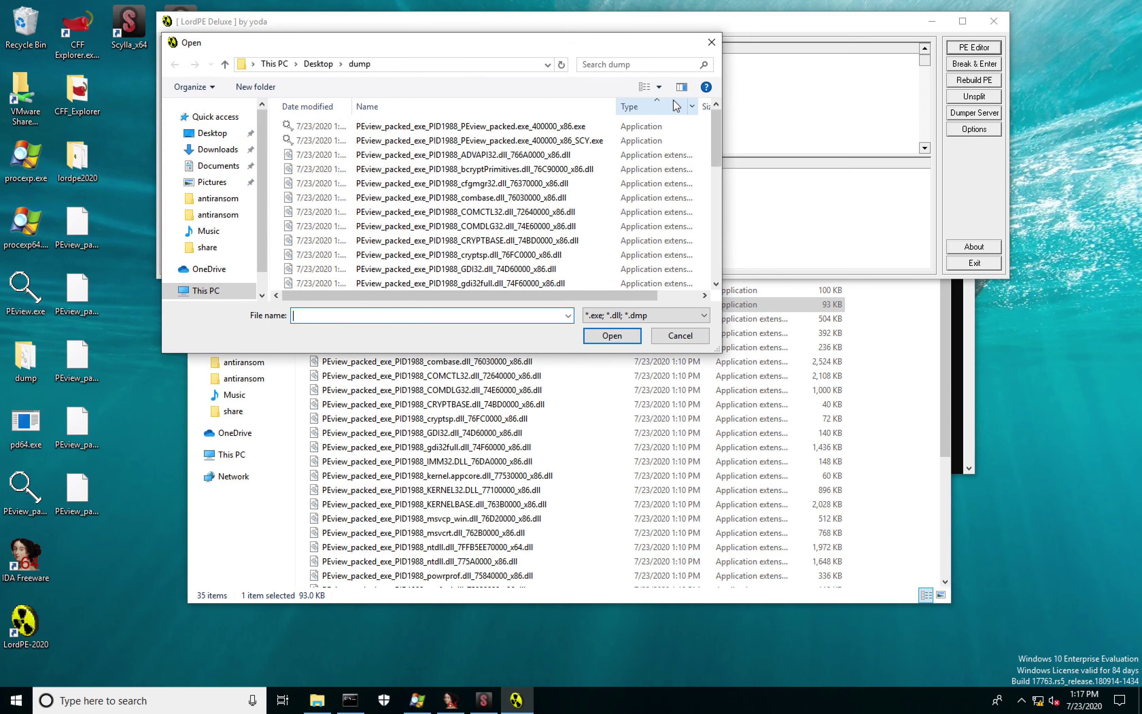
double_click(588, 150)
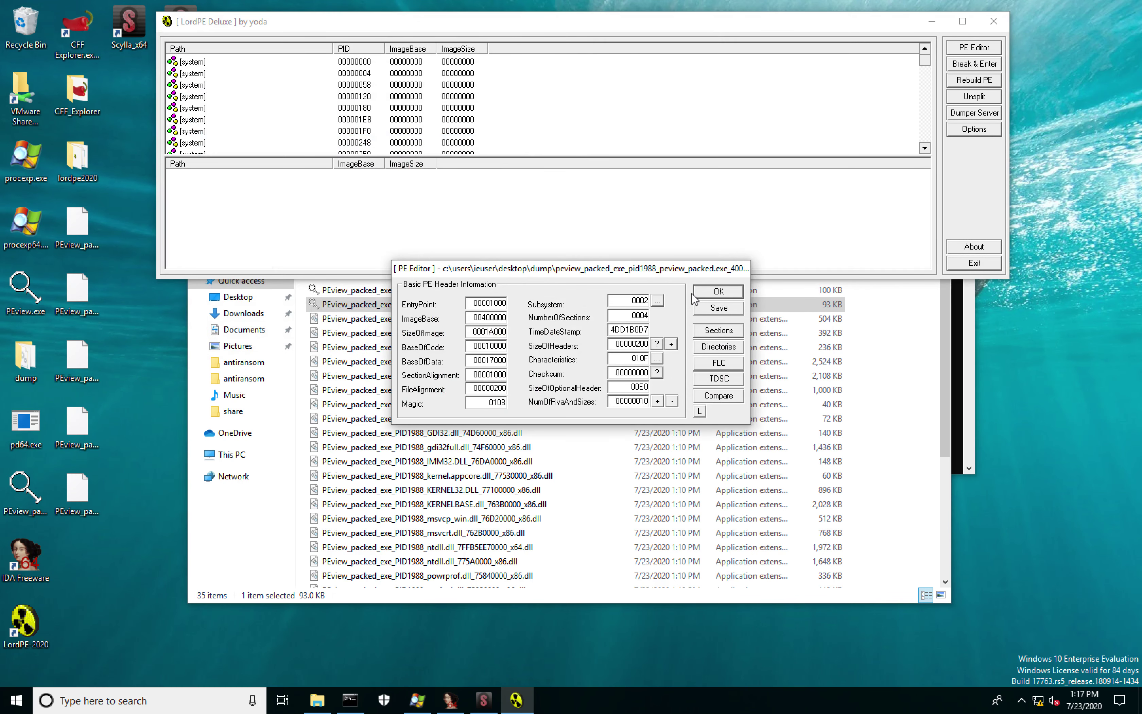
Add the Writeable flag to the UPX0 section header from the section table, apply it, and close the table.
left_click(720, 330)
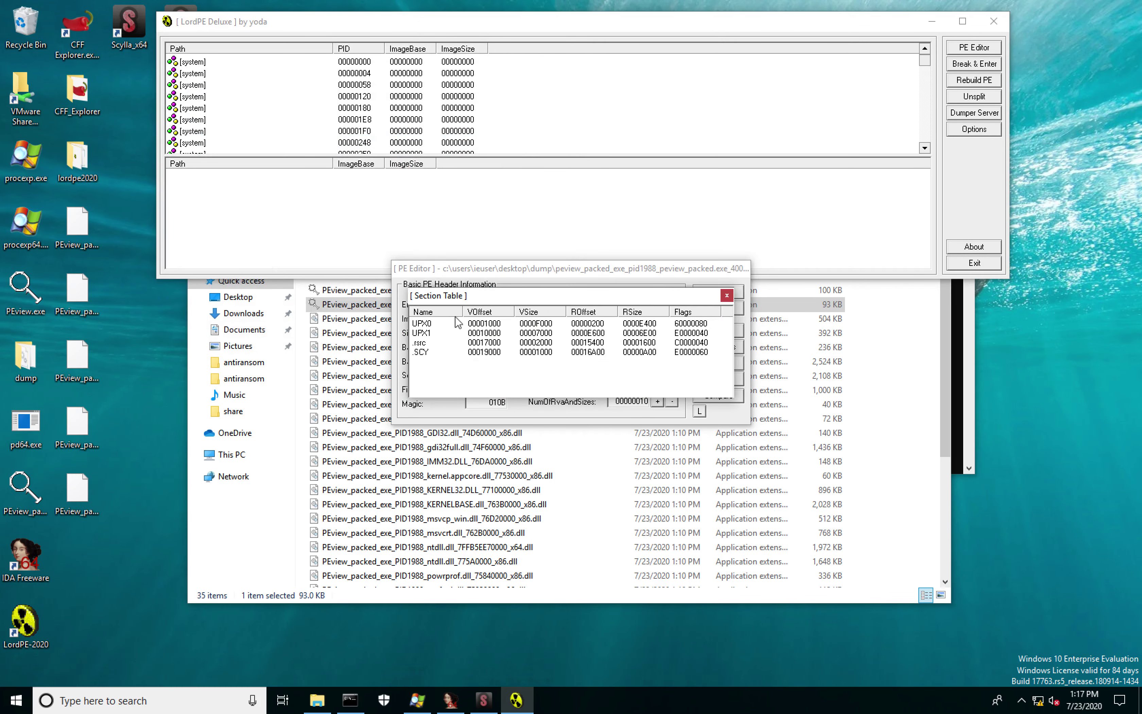
right_click(420, 324)
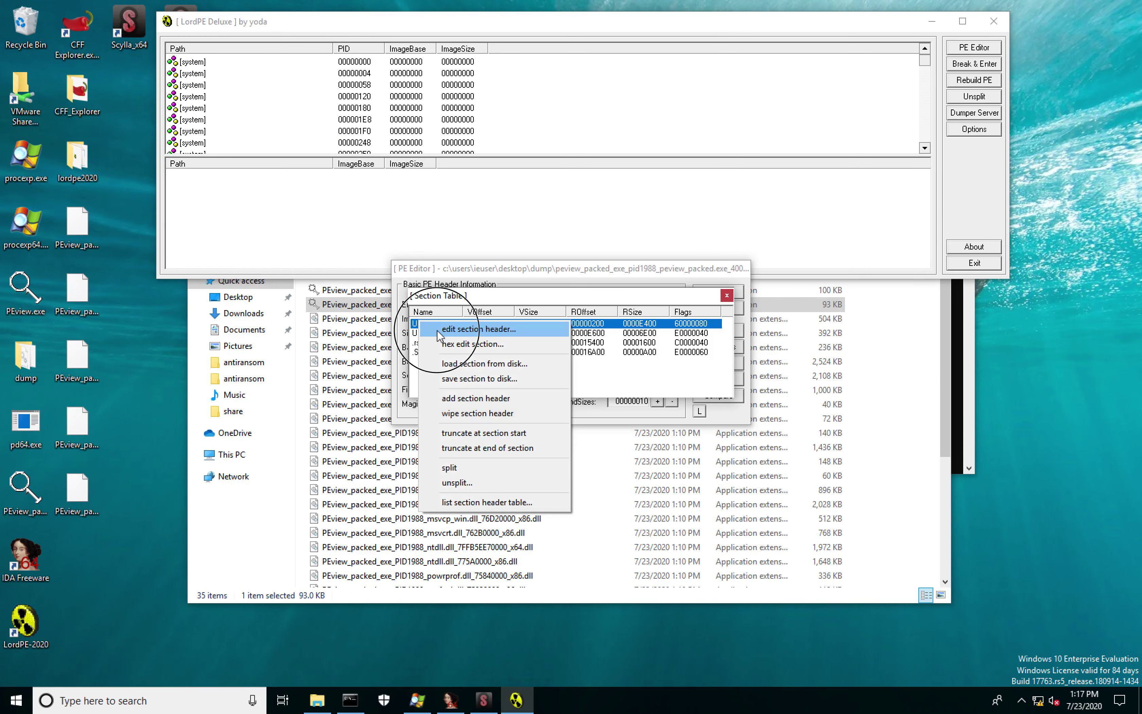
left_click(486, 327)
left_click(588, 386)
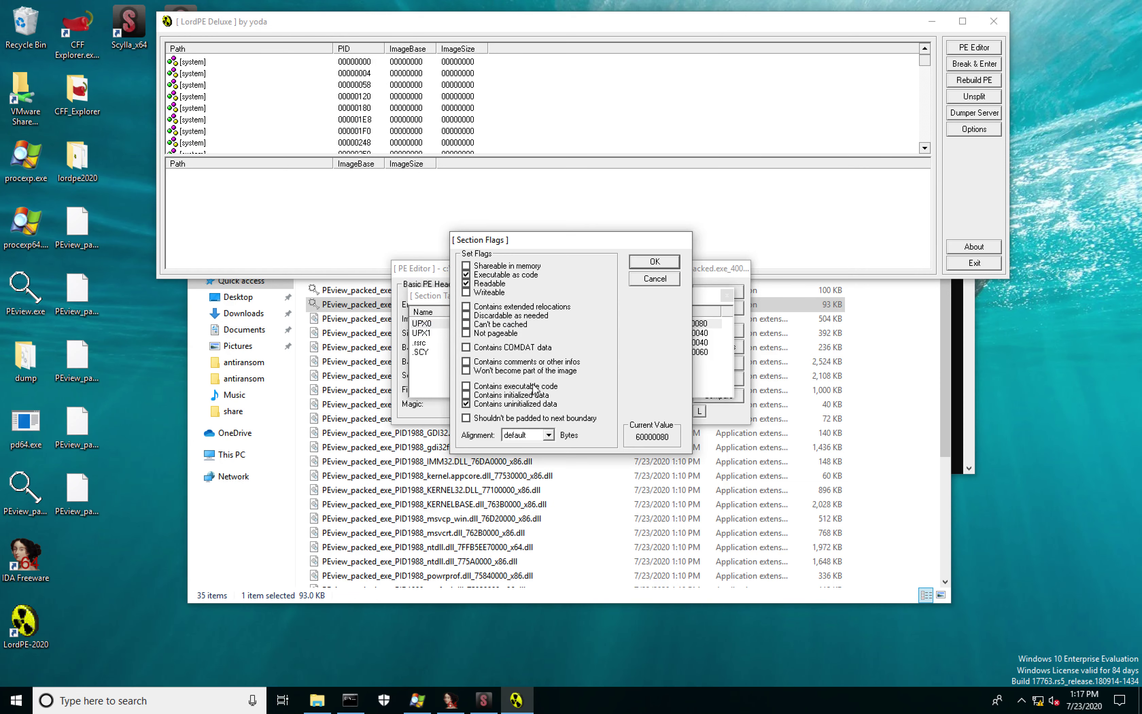
left_click(502, 293)
left_click(661, 263)
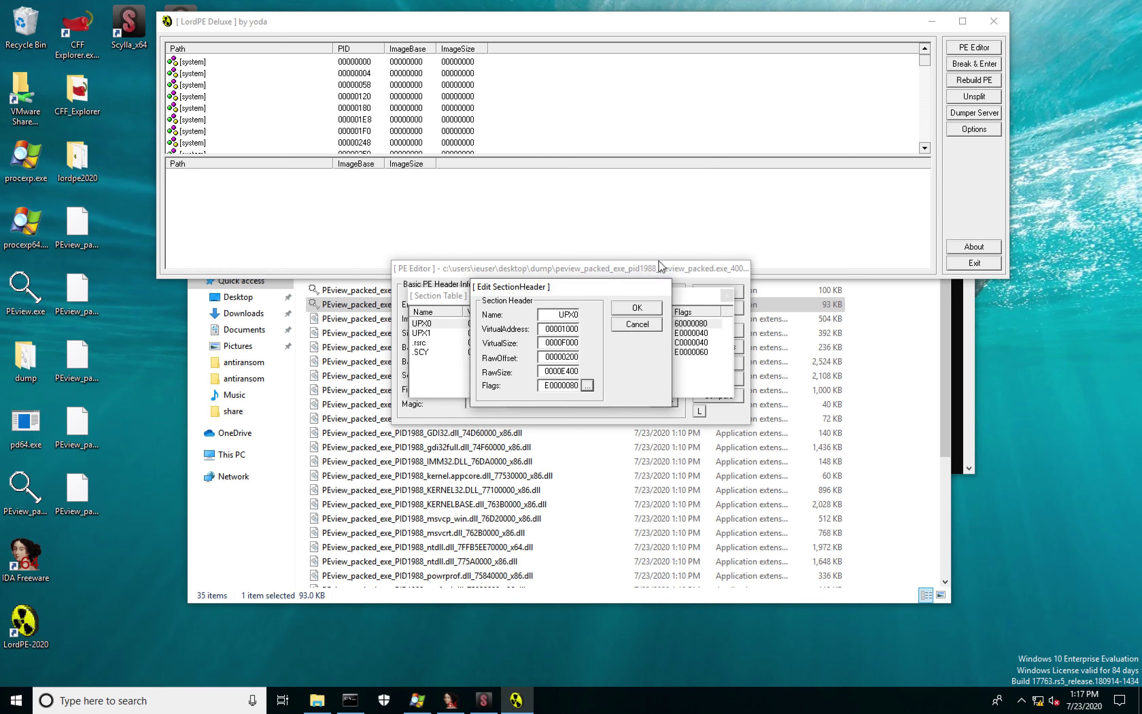
left_click(645, 312)
left_click(727, 296)
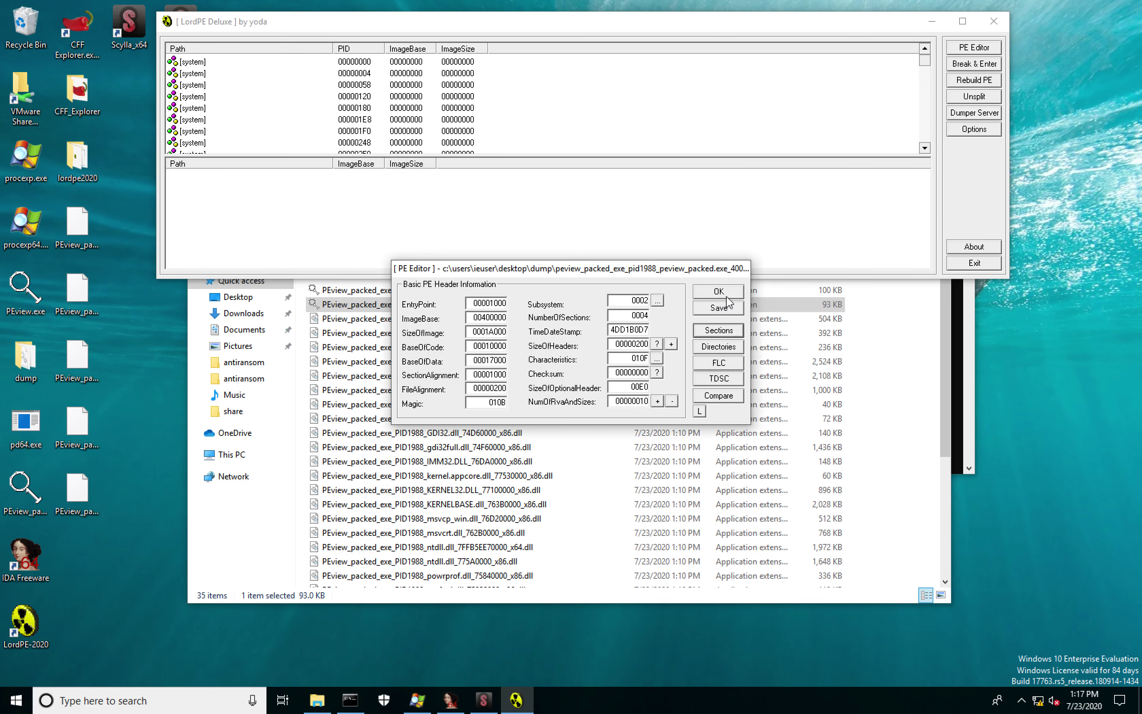
Save the modified PE header, close the PE editor, and exit LordPE.
left_click(733, 310)
left_click(722, 293)
left_click(974, 263)
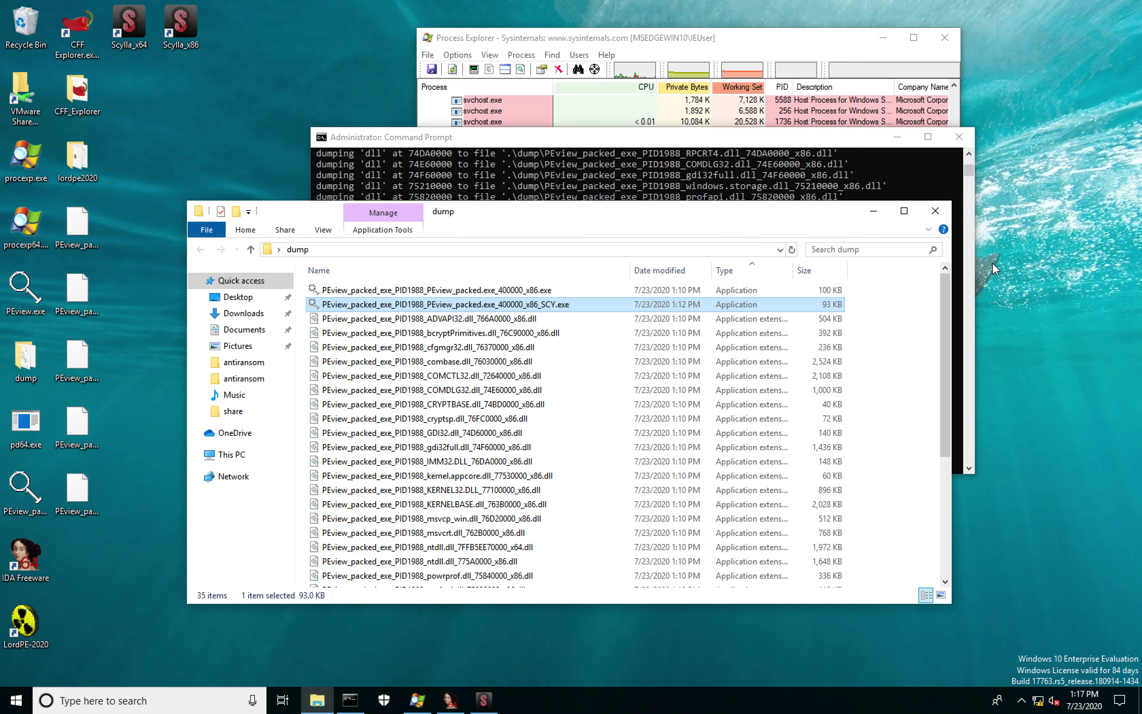
Run PEview_packed_exe_PID1988_PEview_packed.exe_400000_x86_SCY.exe from the dump folder, load PEview.exe in it as a test, and close it.
double_click(526, 312)
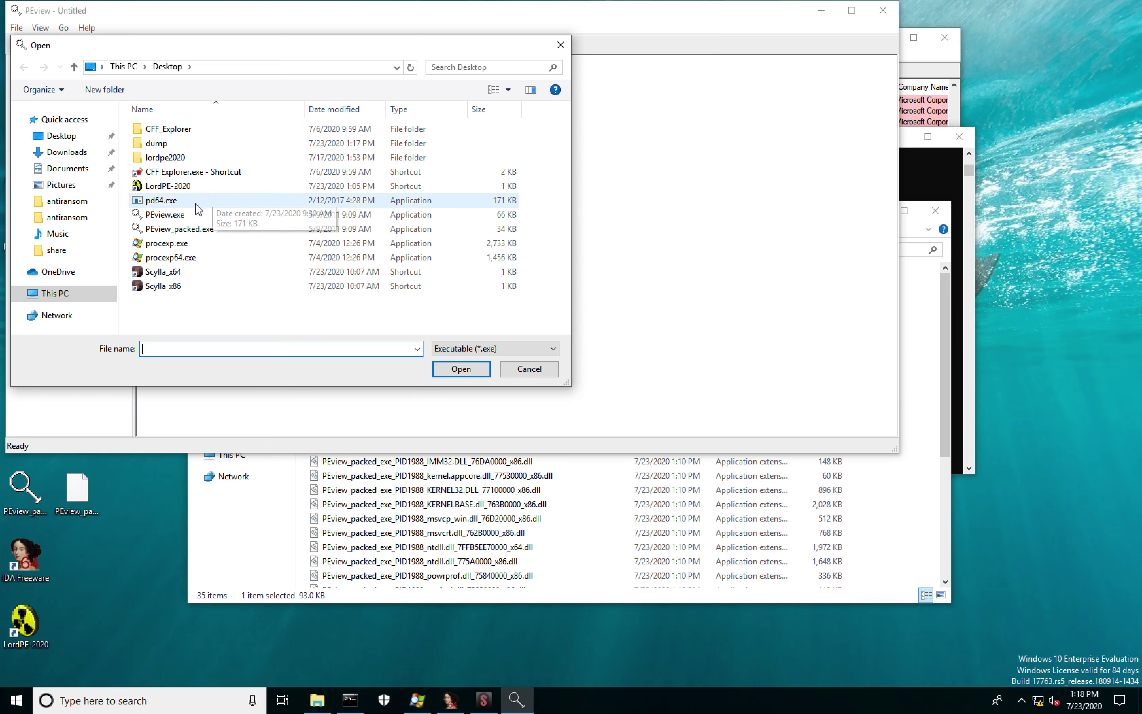
double_click(188, 215)
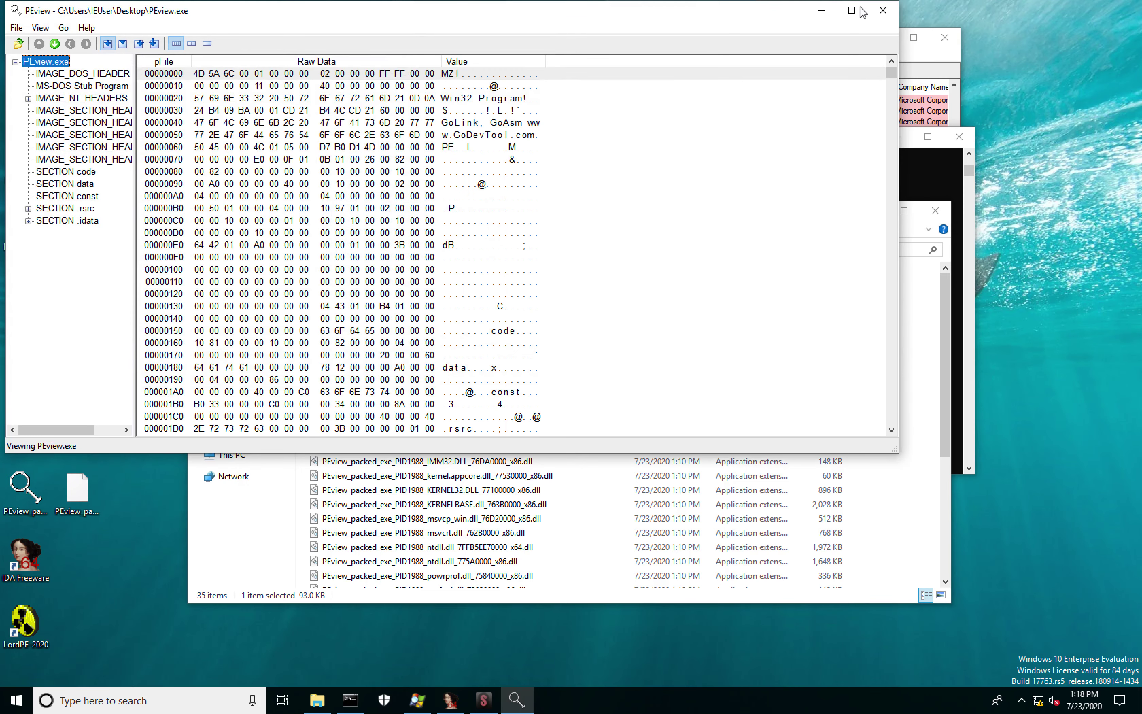
left_click(881, 10)
Reposition the dump folder window, run the original PEview.exe from the desktop for comparison, and close it without loading a file.
left_click_drag(555, 220, 622, 222)
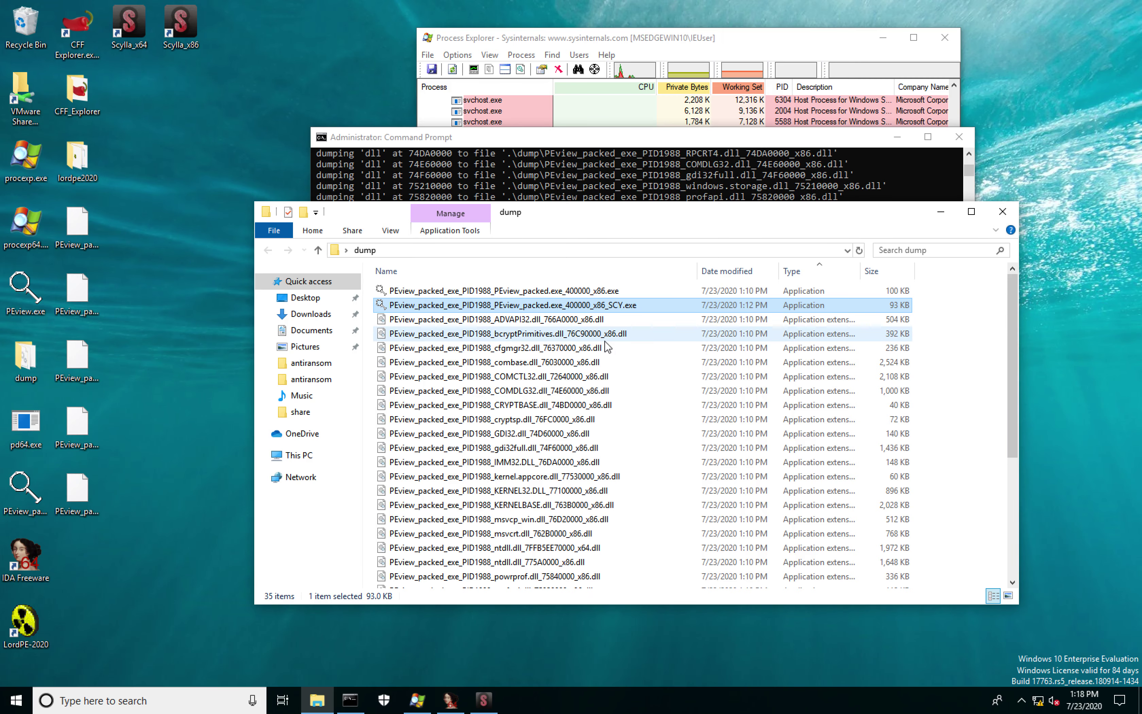
left_click_drag(572, 221, 594, 191)
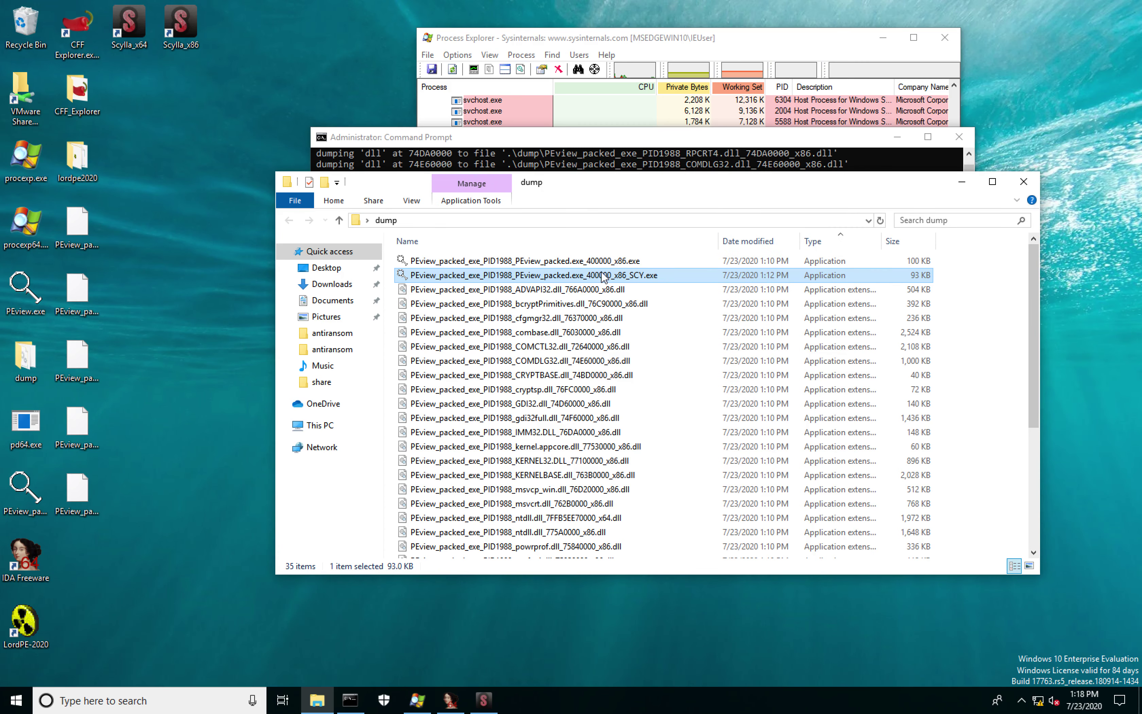
left_click(19, 309)
double_click(20, 309)
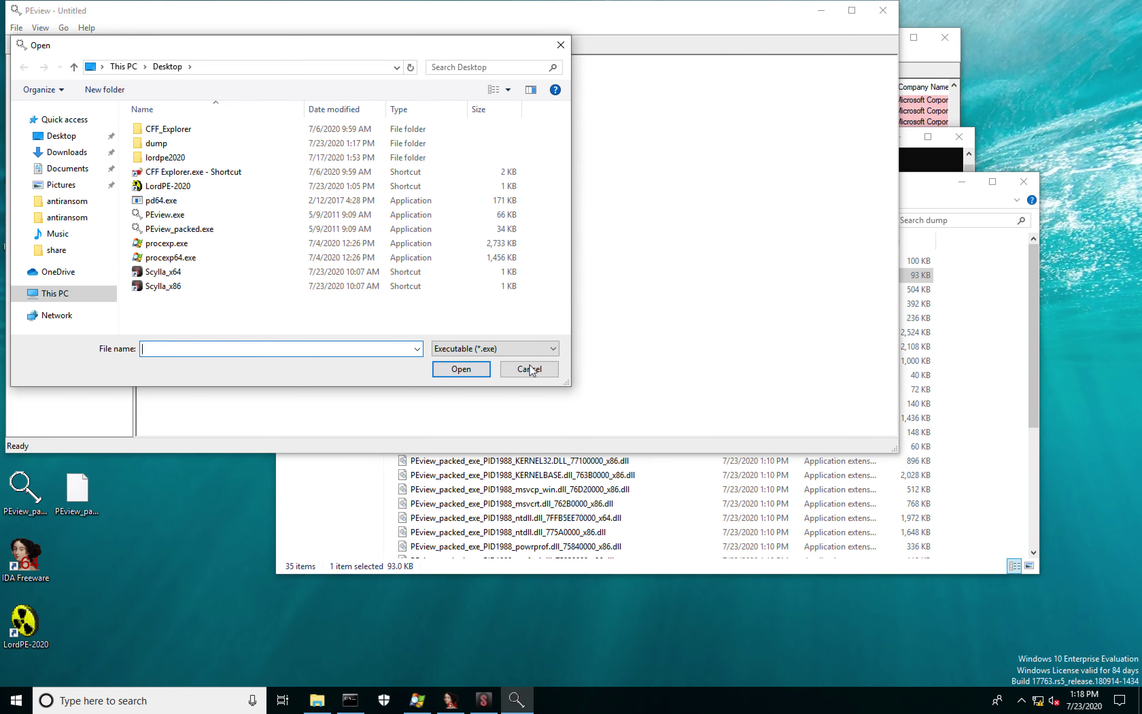
left_click(529, 370)
left_click(881, 10)
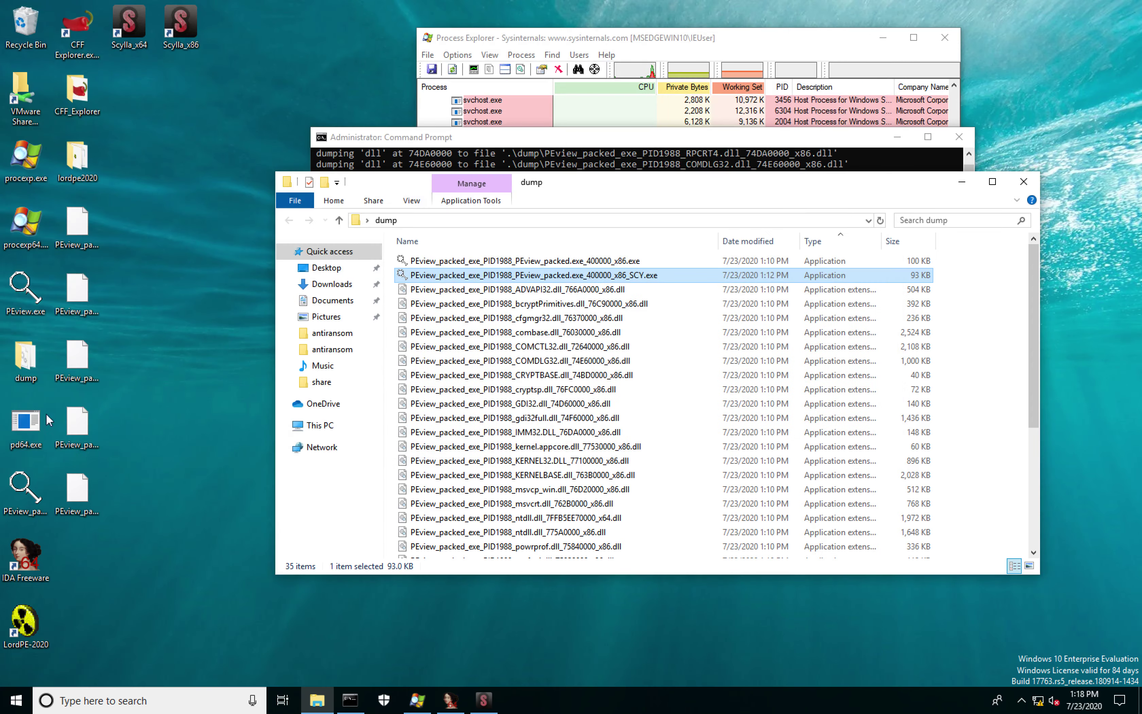
Run the packed PEview_packed.exe from the desktop for comparison and close it without loading a file.
left_click(24, 489)
double_click(24, 489)
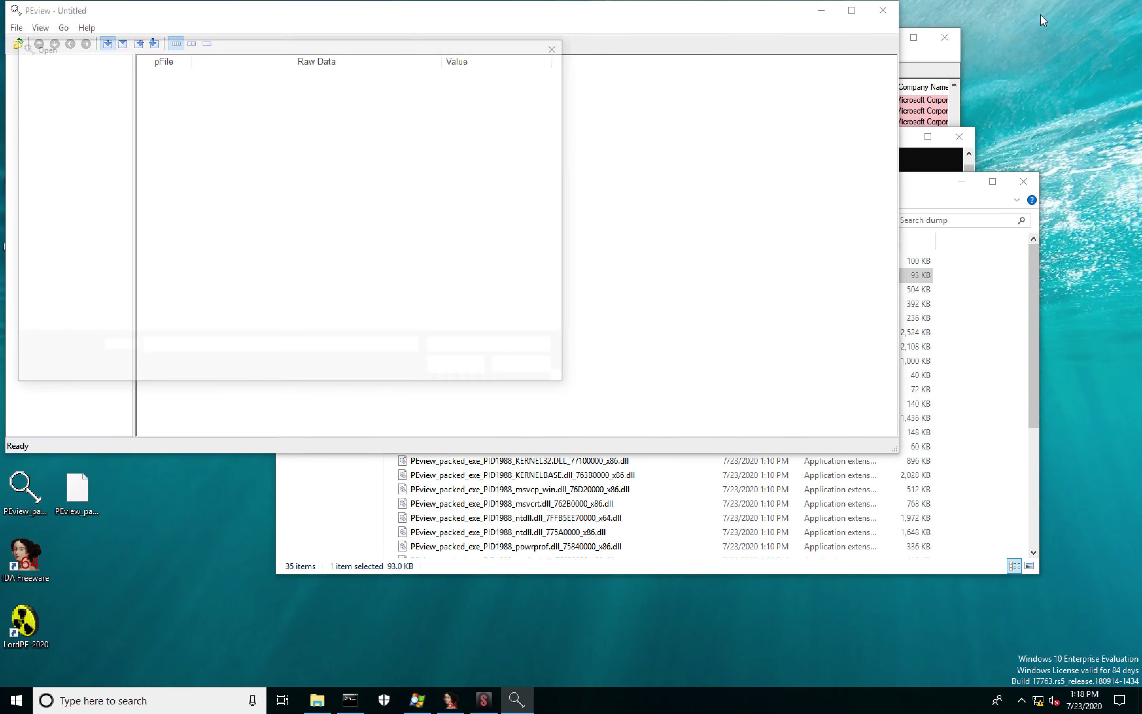
left_click(529, 369)
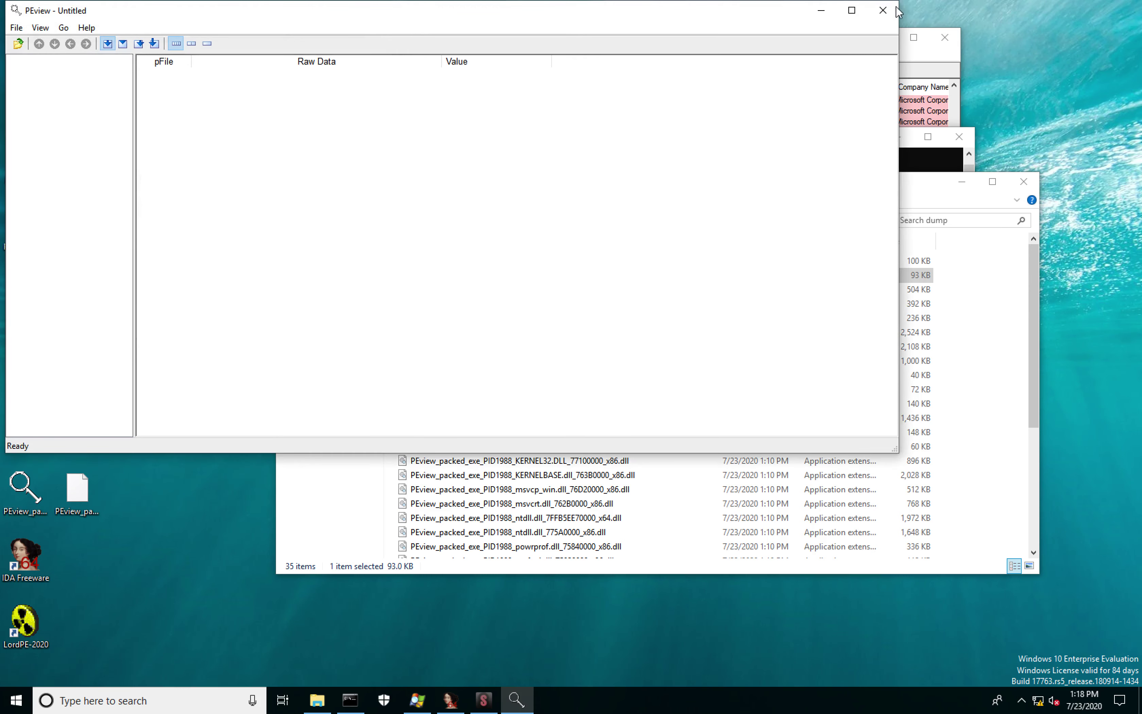
left_click(882, 11)
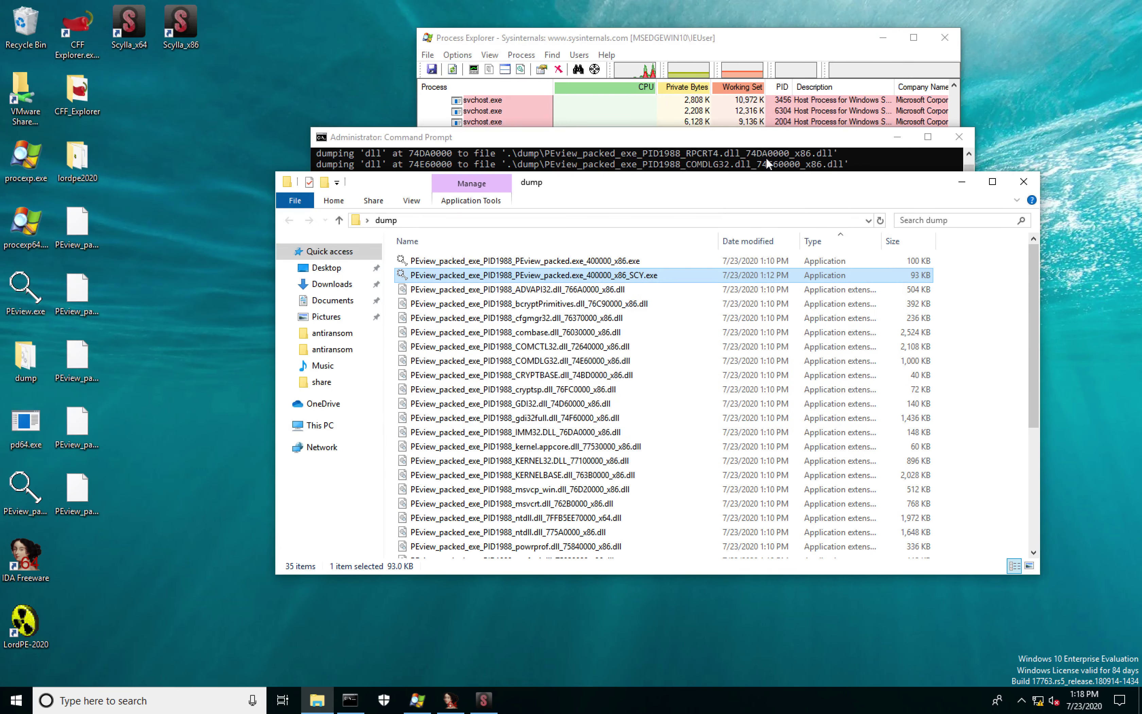
Run the repaired _SCY.exe dump once more for comparison and close it without loading a file.
double_click(650, 277)
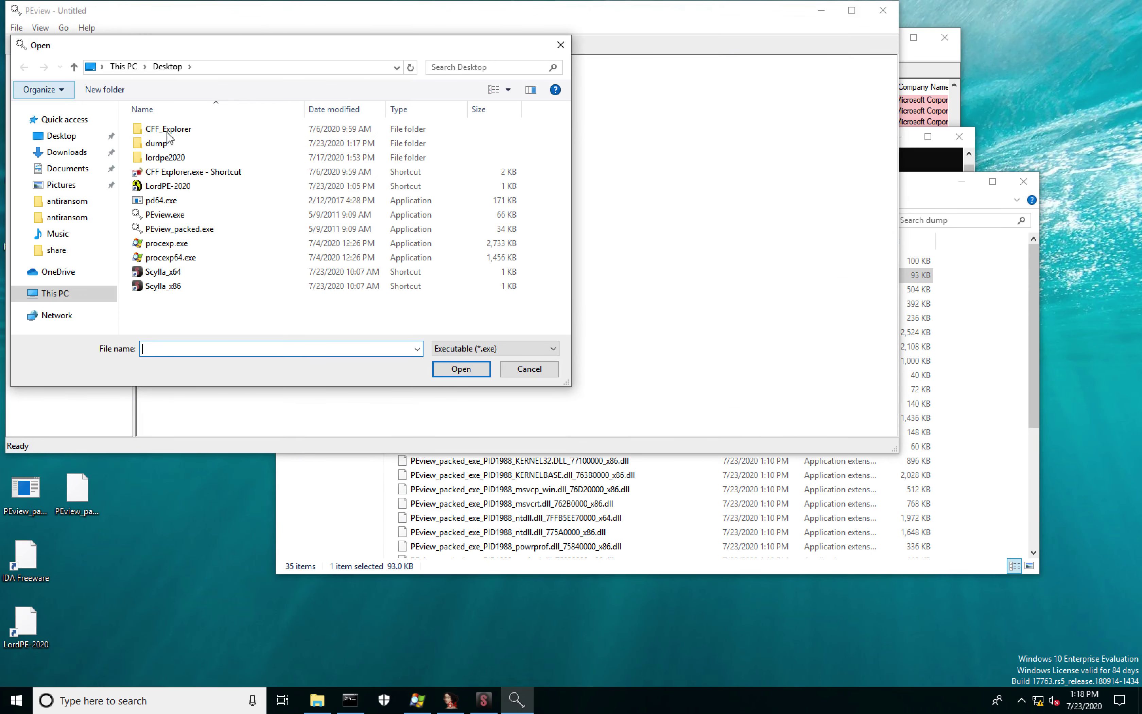
left_click(529, 369)
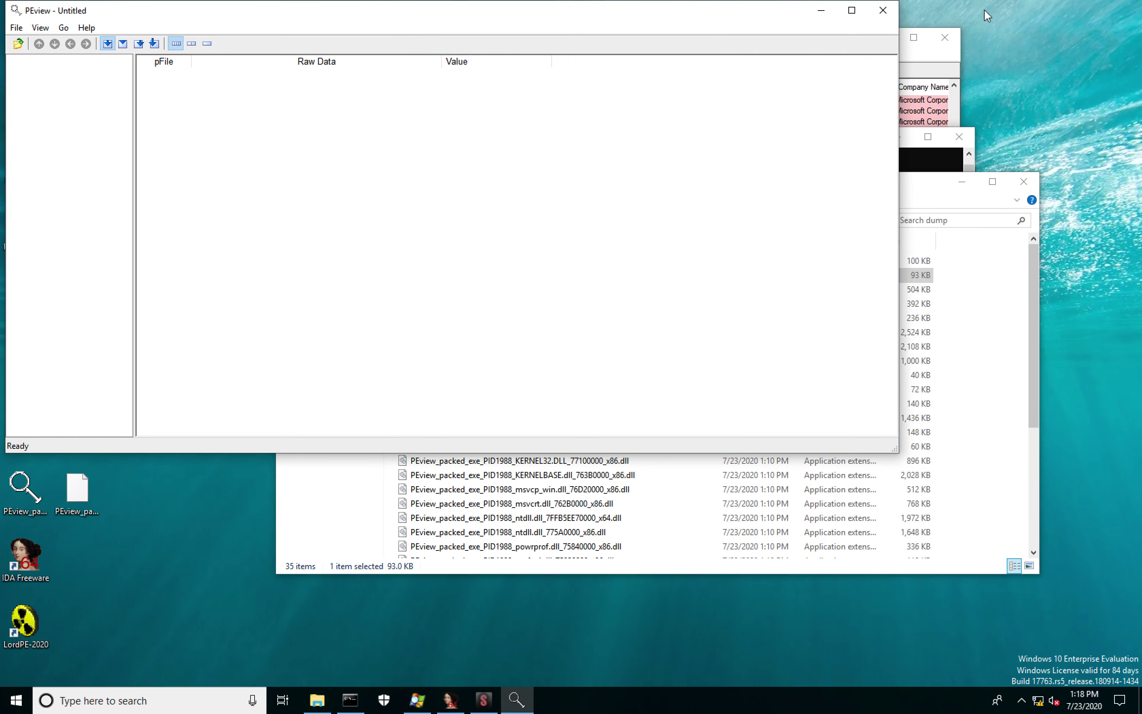
left_click(883, 11)
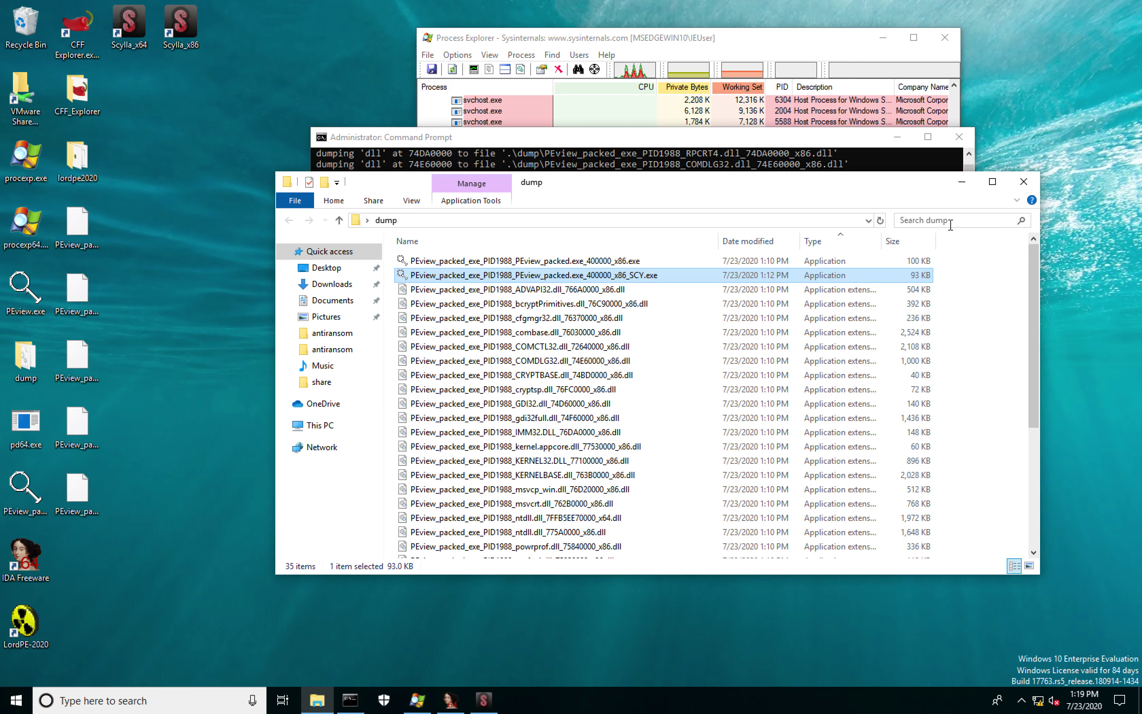
left_click(950, 220)
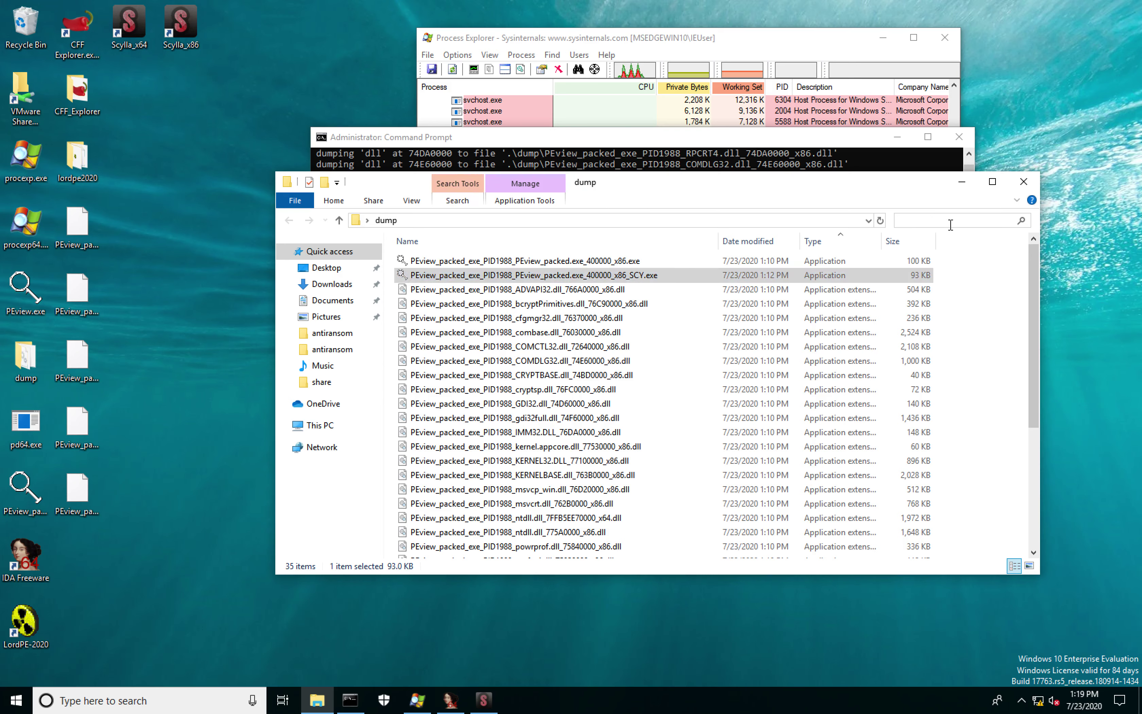